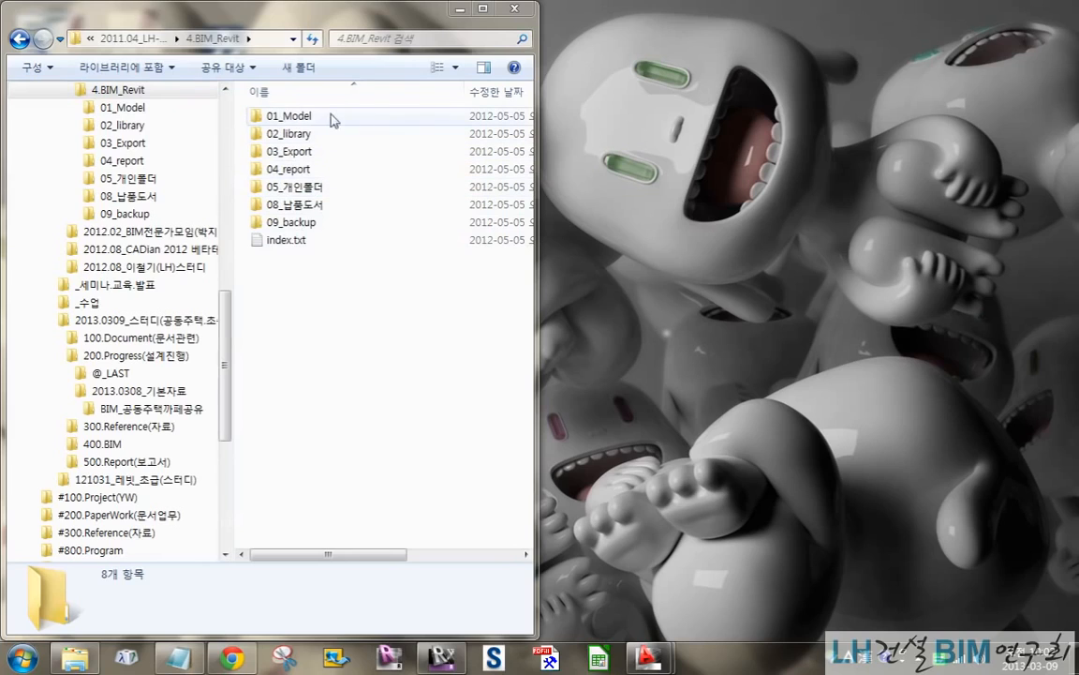
# Review the main subfolders of 4.BIM_Revit one by one, from 01_Model through 09_backup.
pyautogui.click(292, 119)
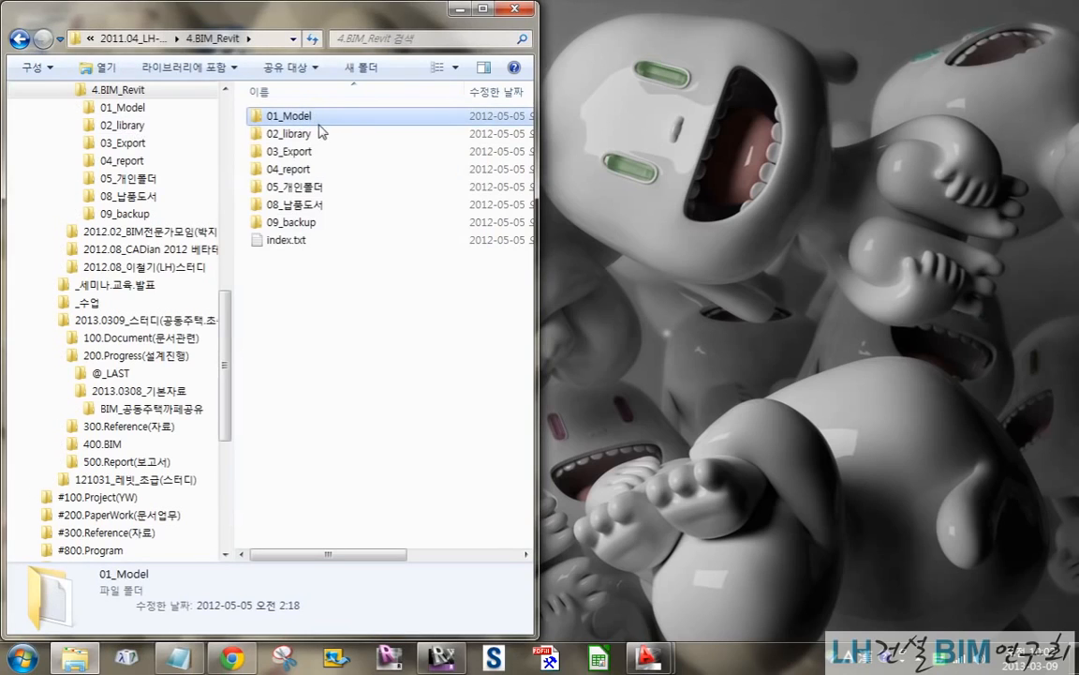
pyautogui.click(281, 134)
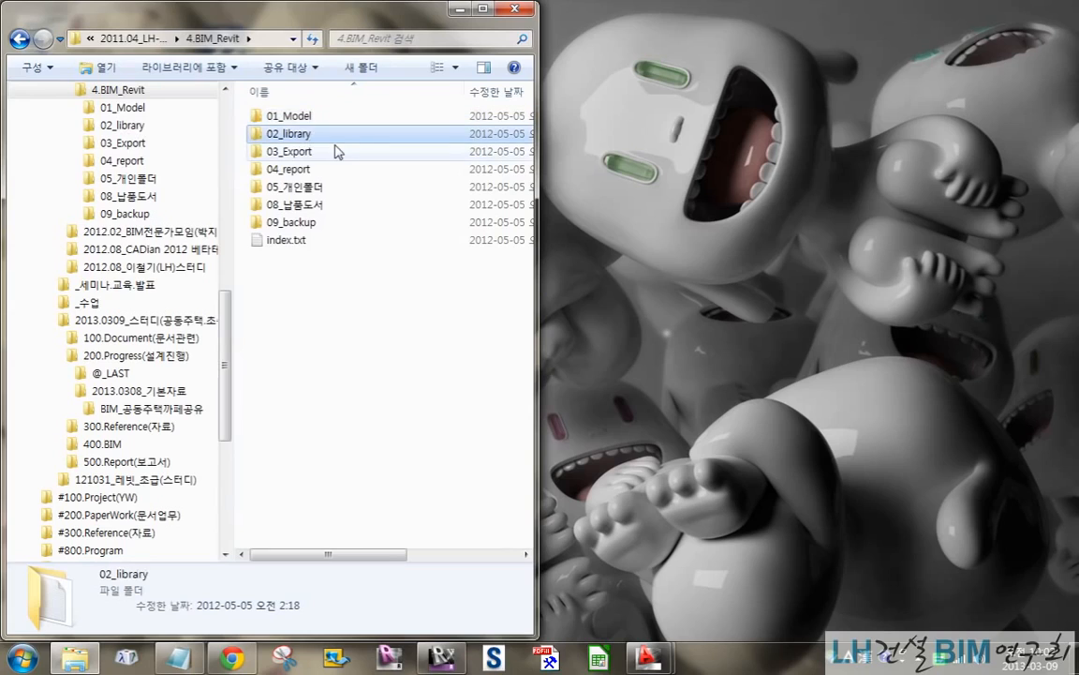
pyautogui.click(309, 155)
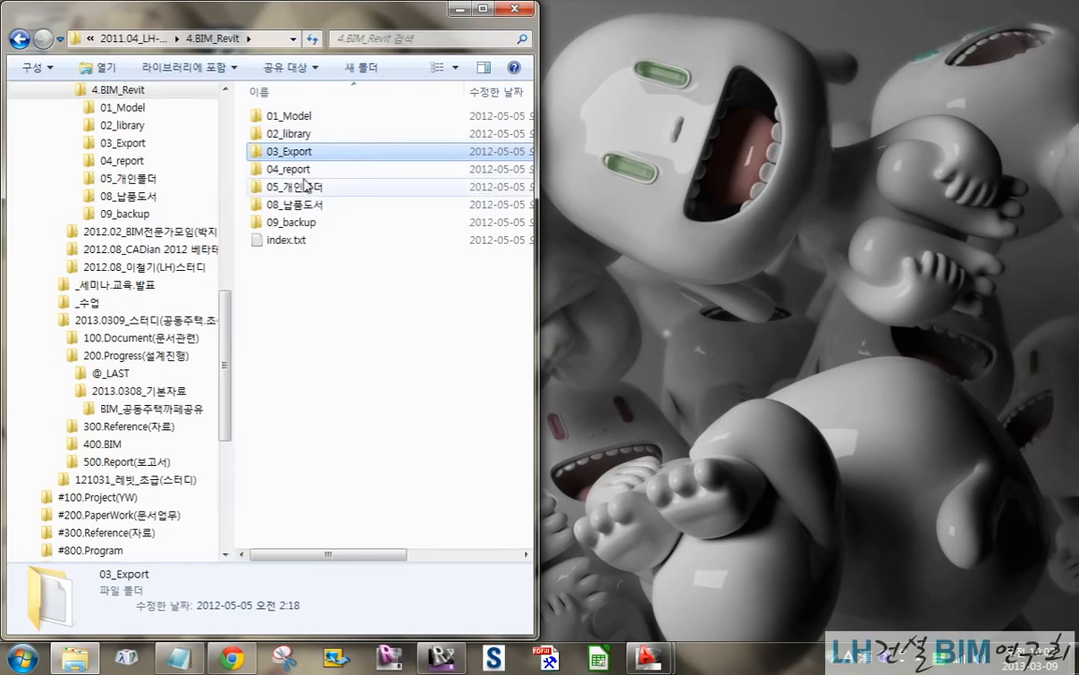
pyautogui.click(299, 173)
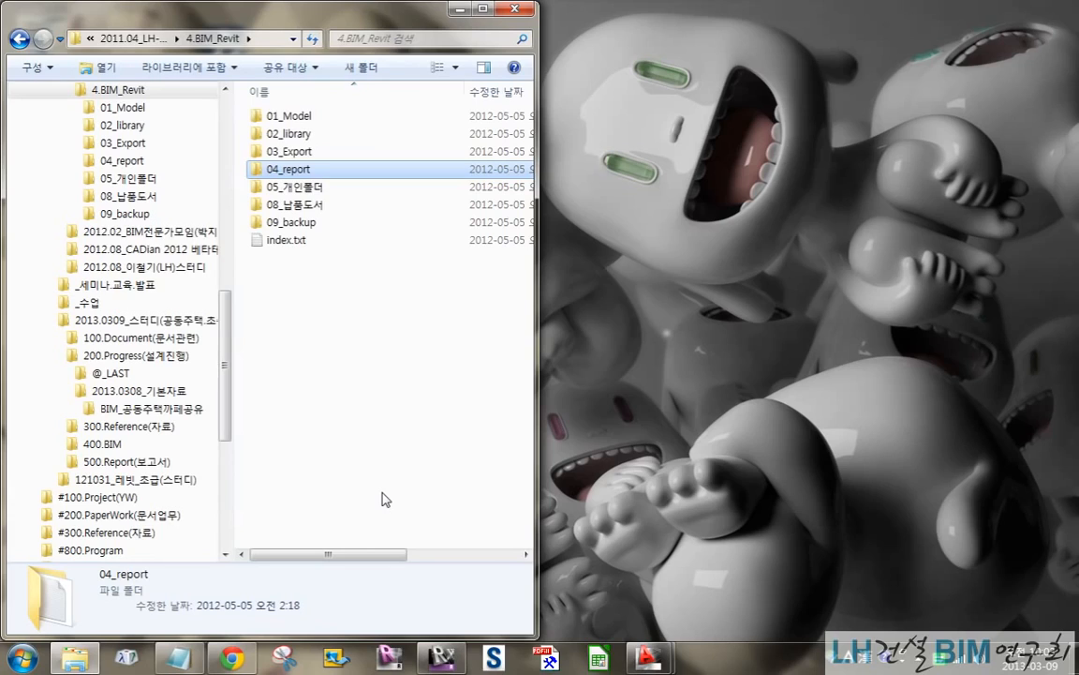
pyautogui.click(314, 190)
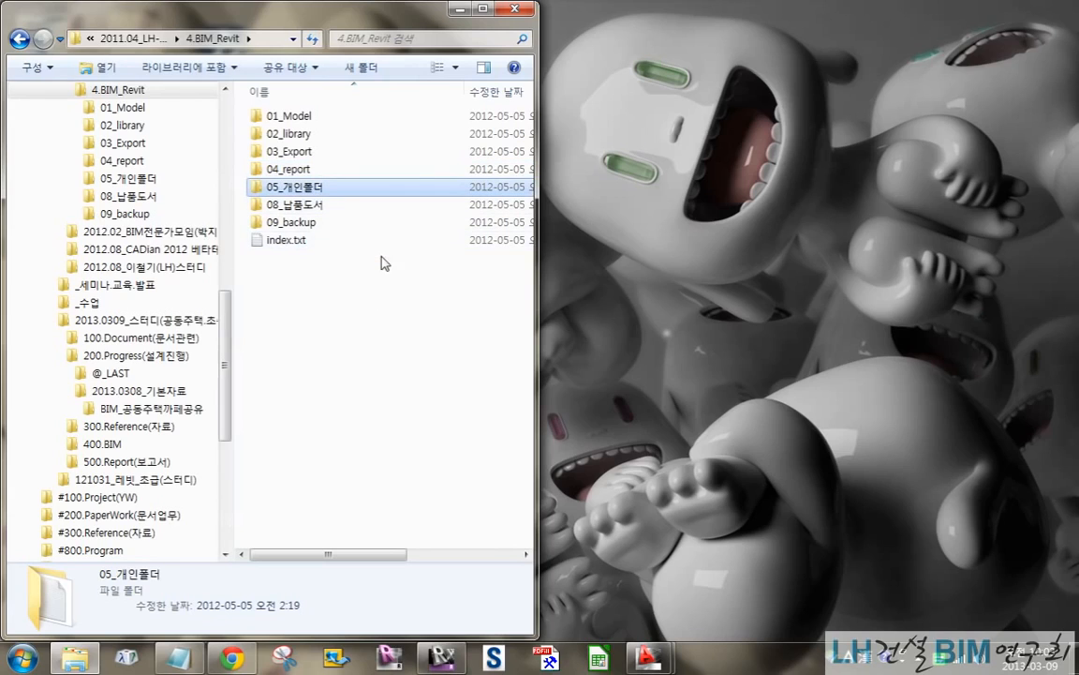
pyautogui.click(375, 205)
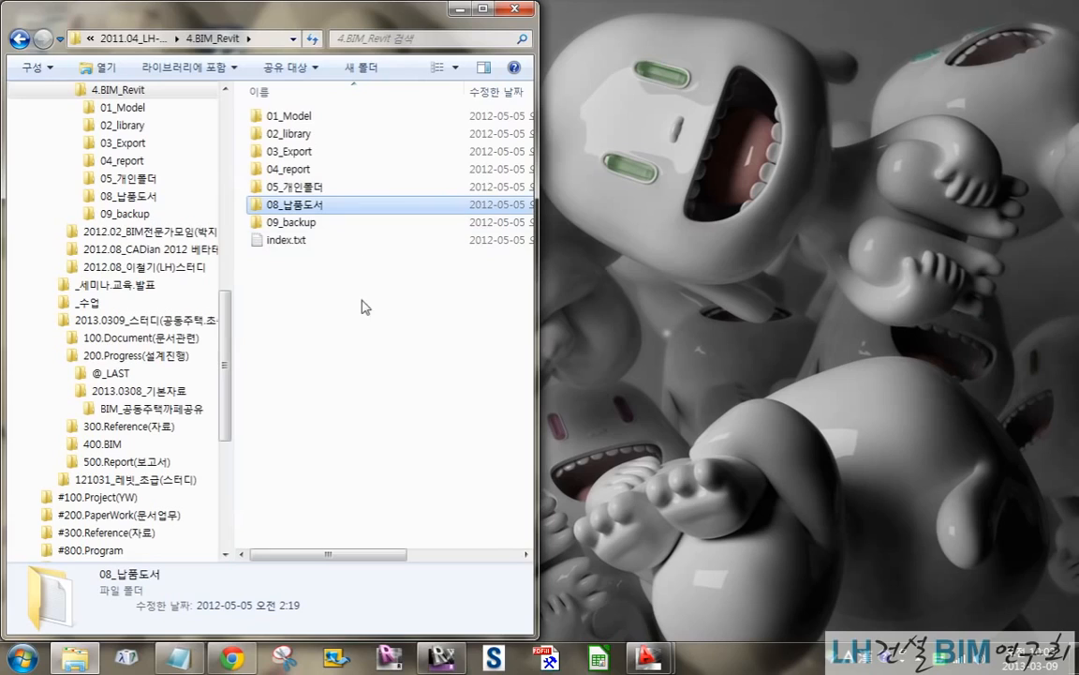
pyautogui.click(298, 225)
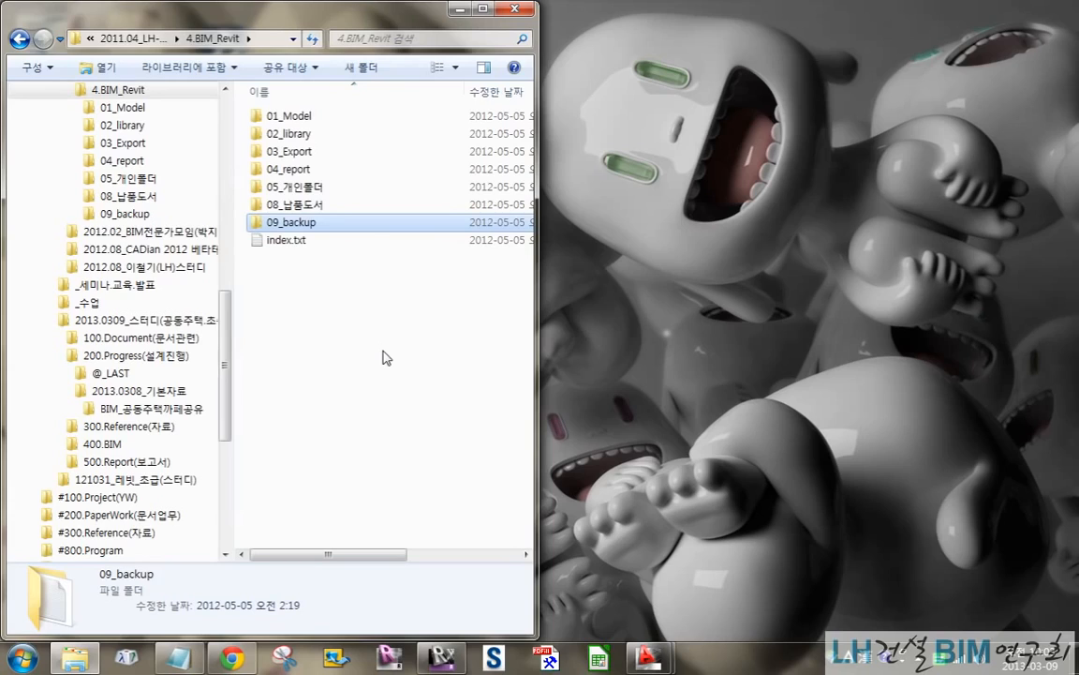
# Open the 01_Model folder and review its discipline subfolders, from 011_All to 019_X.
pyautogui.click(78, 108)
pyautogui.click(89, 109)
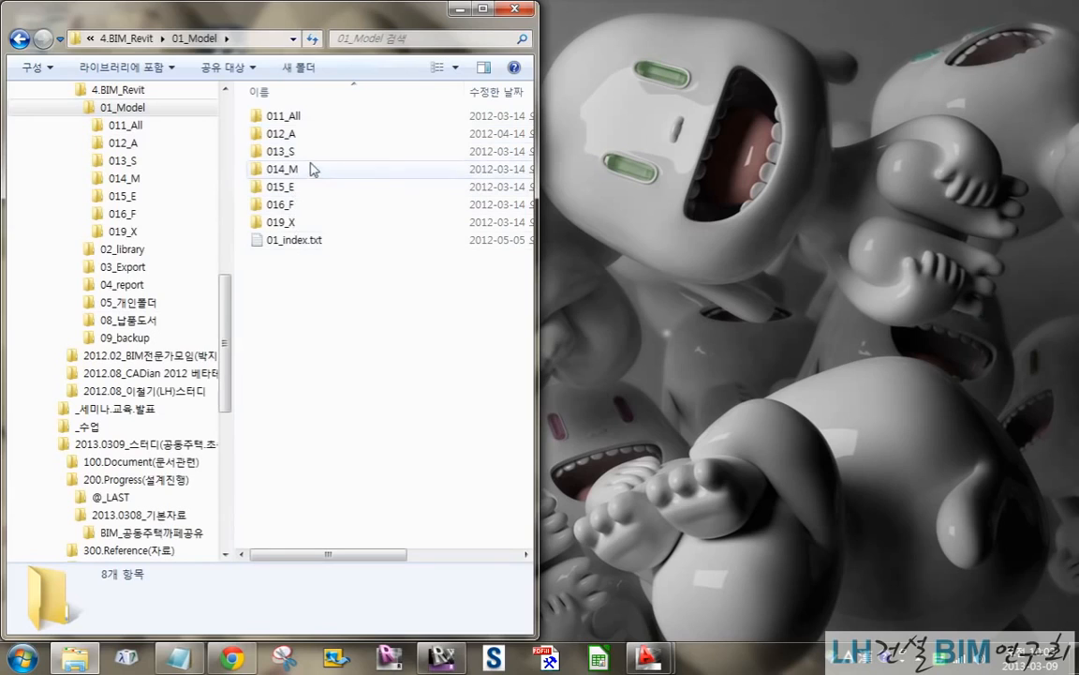
pyautogui.moveTo(291, 142)
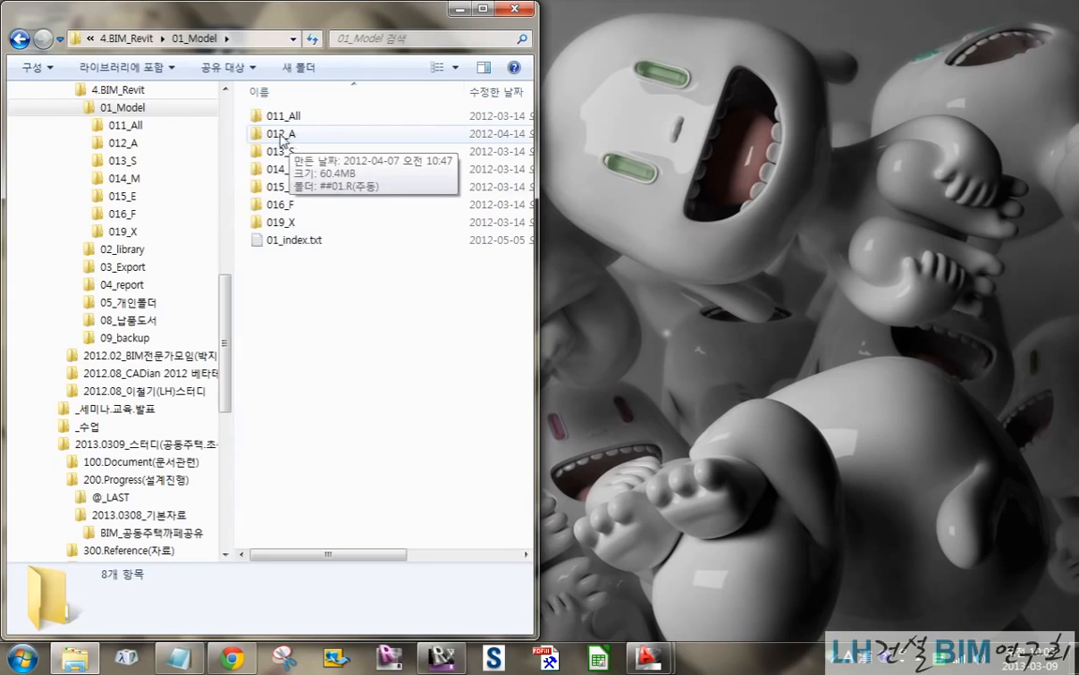
pyautogui.click(292, 137)
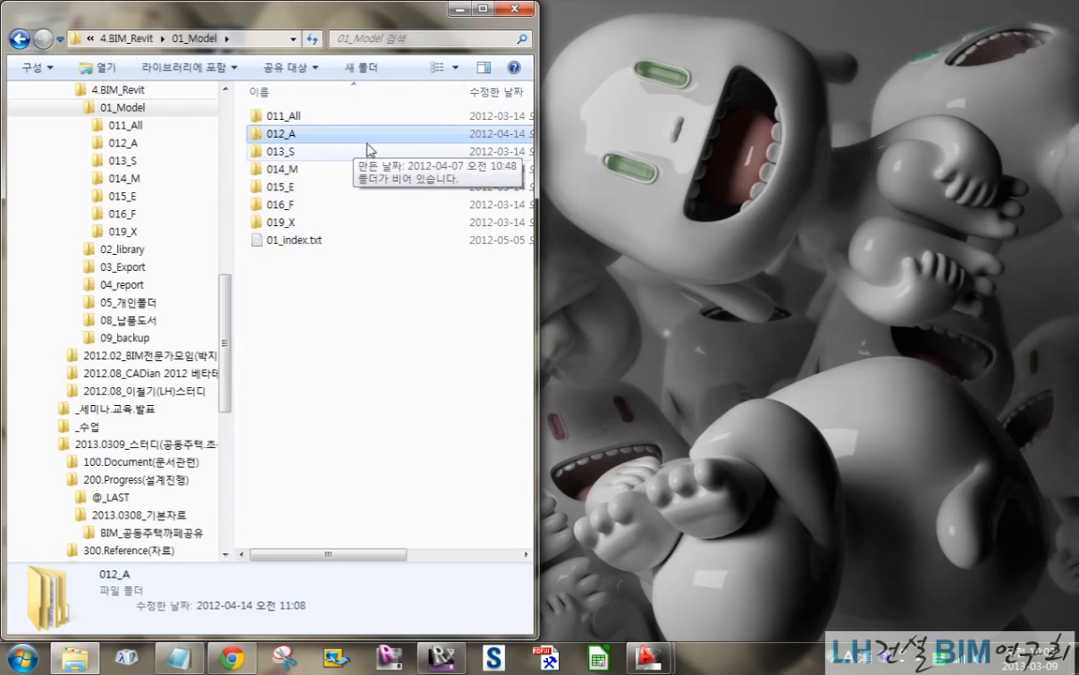
pyautogui.click(286, 150)
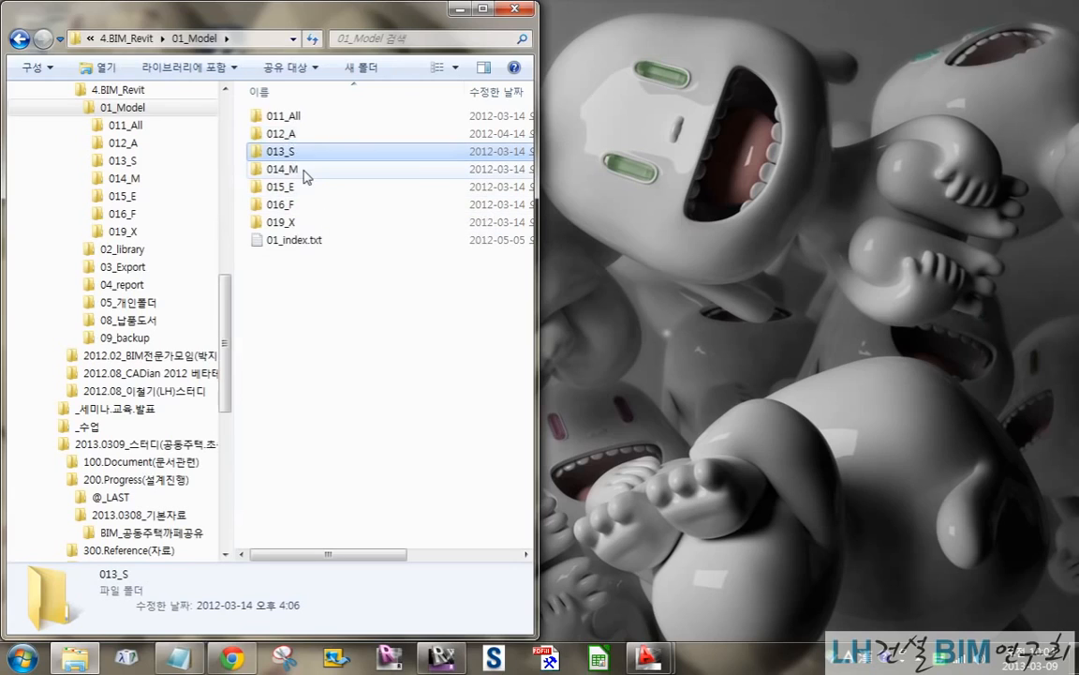
pyautogui.click(304, 177)
pyautogui.click(321, 190)
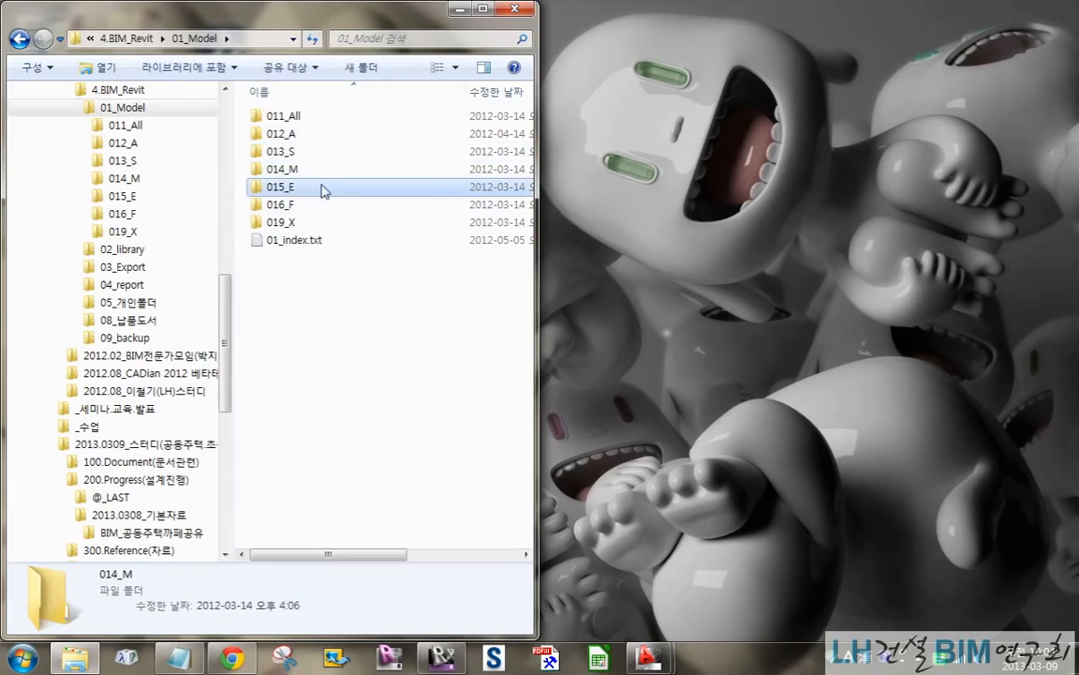
pyautogui.click(324, 208)
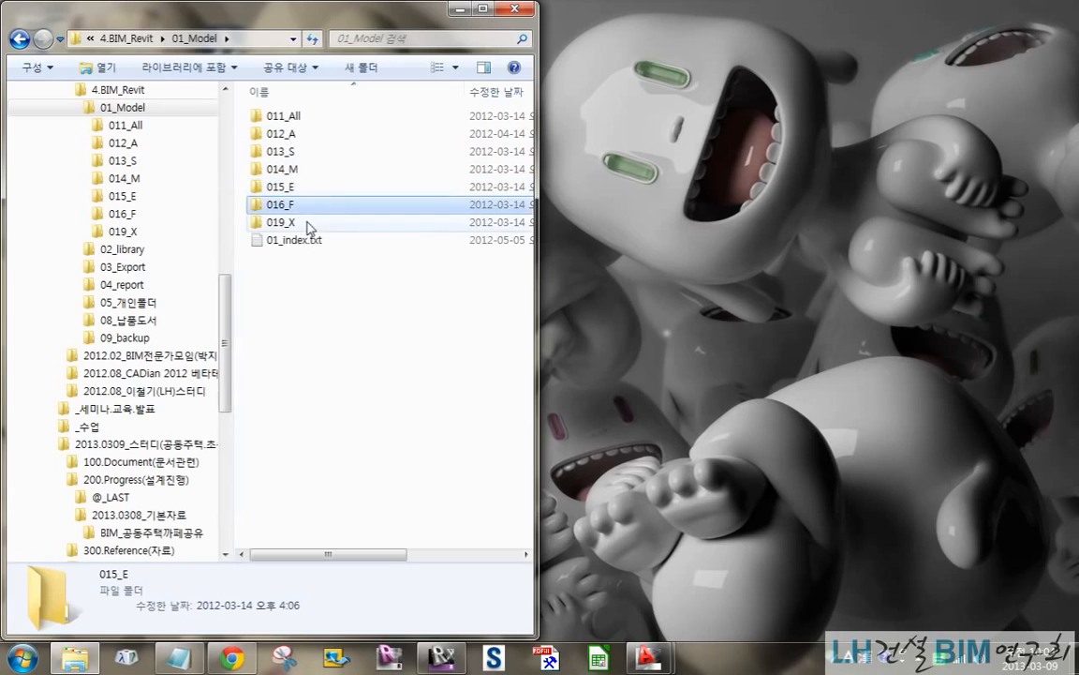
pyautogui.click(308, 222)
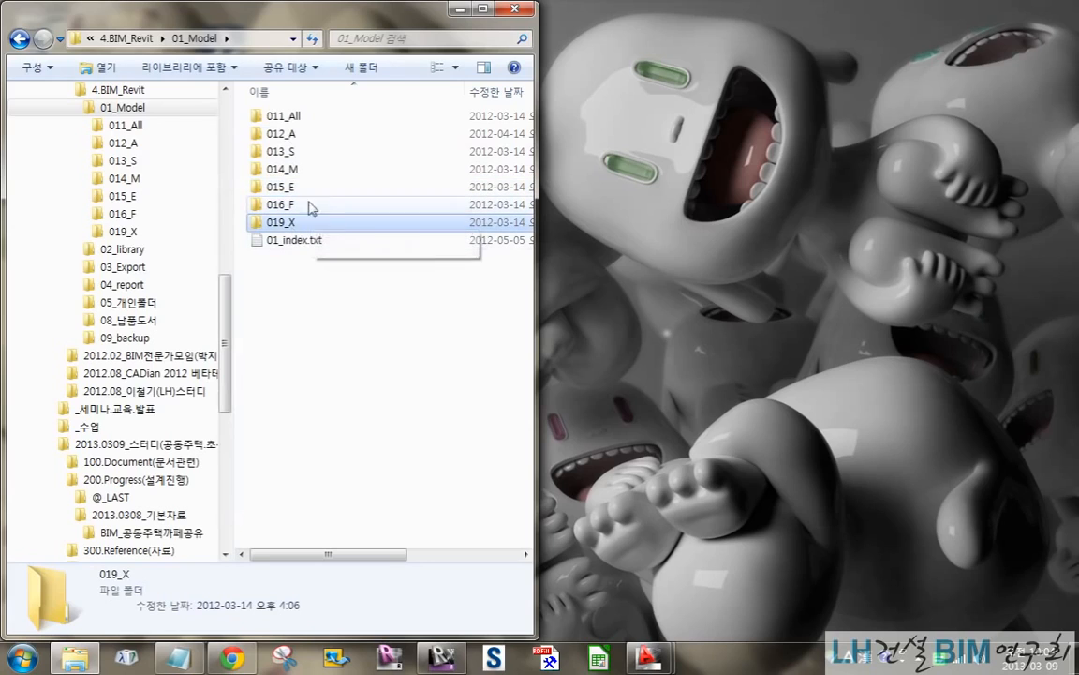
pyautogui.click(278, 117)
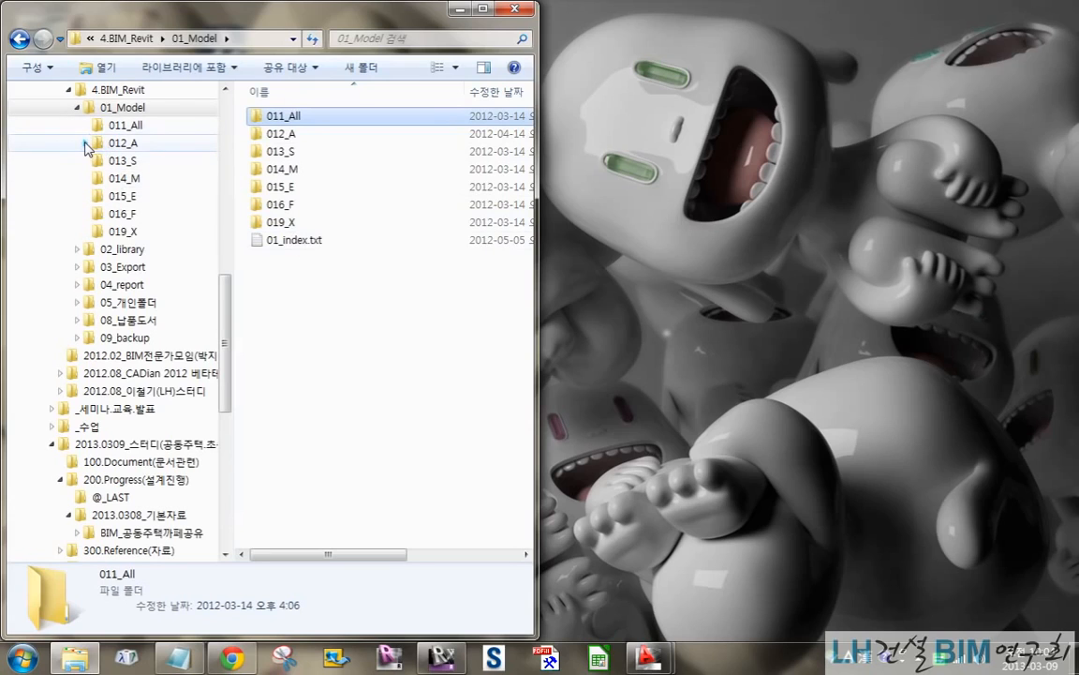
# Expand the 012_A folder and open its ##01.R(주동) subfolder to examine the contents.
pyautogui.click(85, 143)
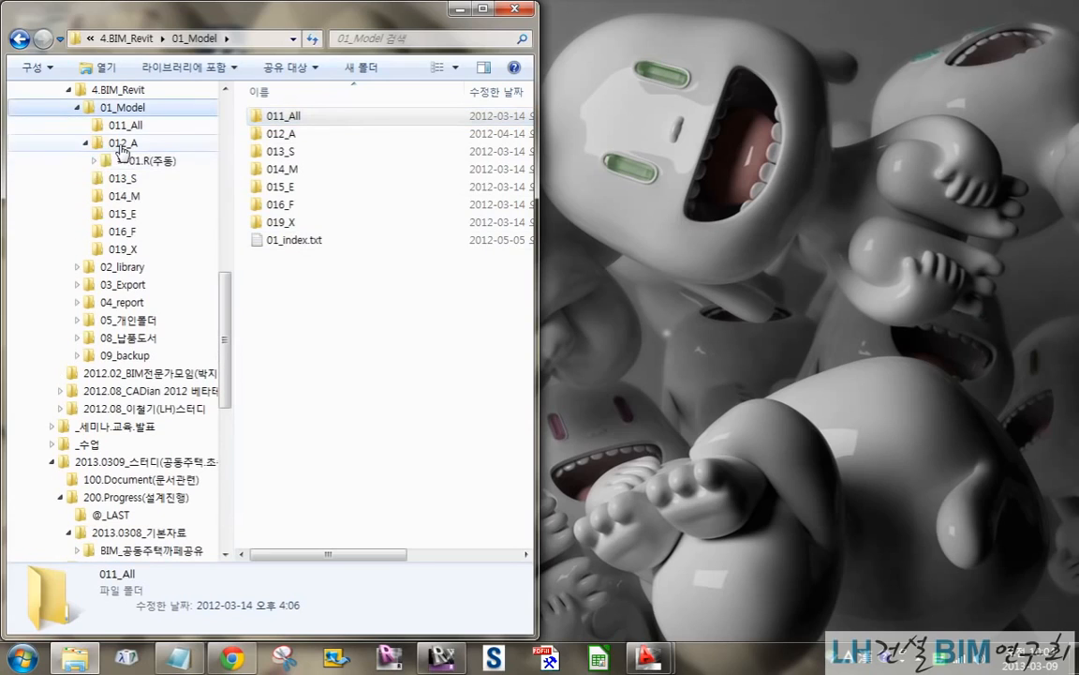
pyautogui.click(122, 146)
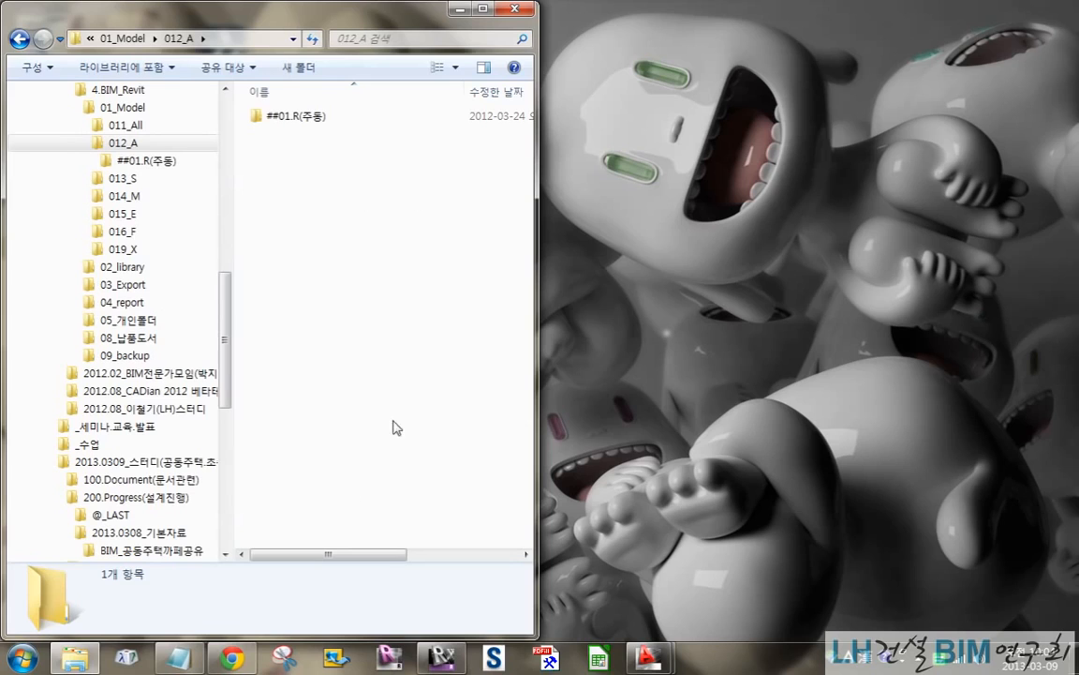
pyautogui.click(158, 164)
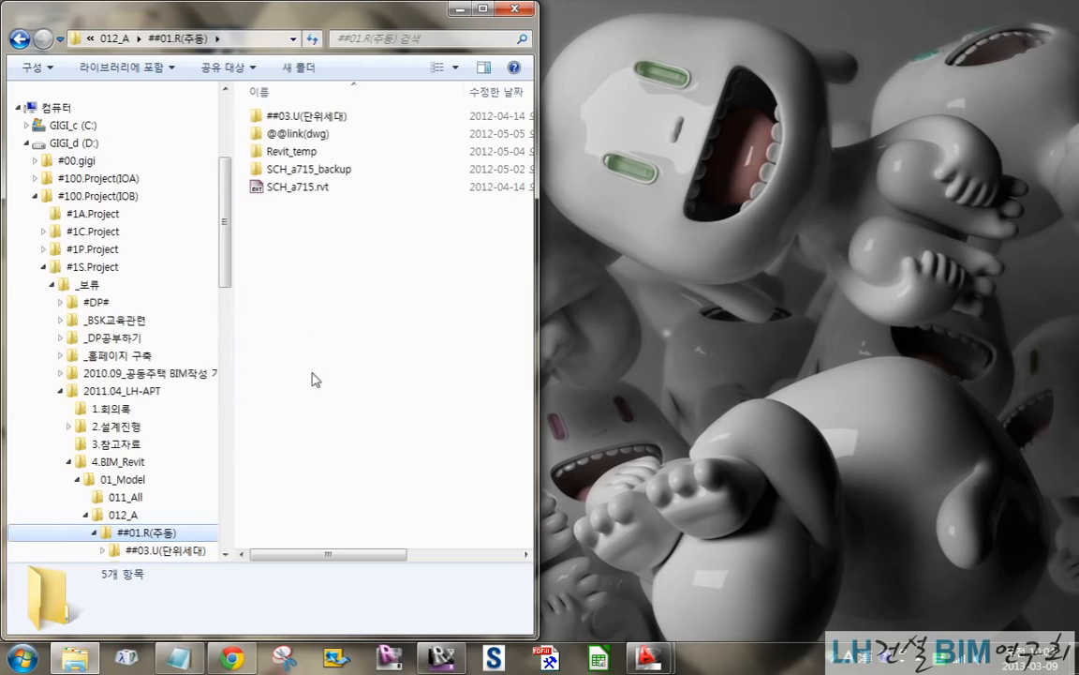
pyautogui.moveTo(225, 256); pyautogui.dragTo(224, 314)
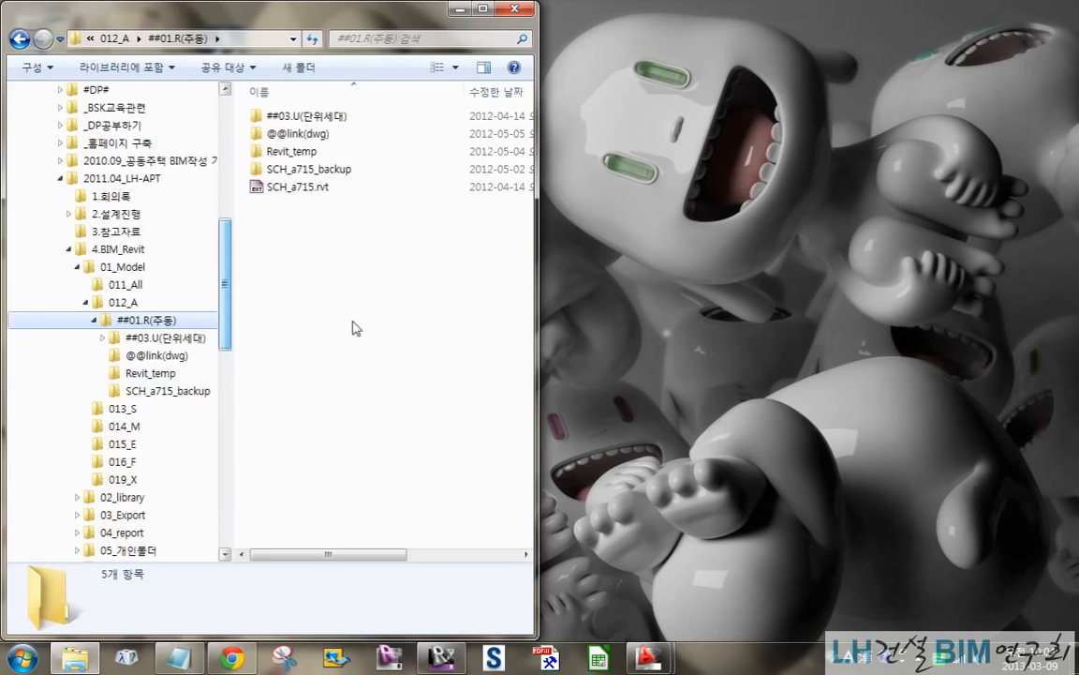
pyautogui.click(164, 337)
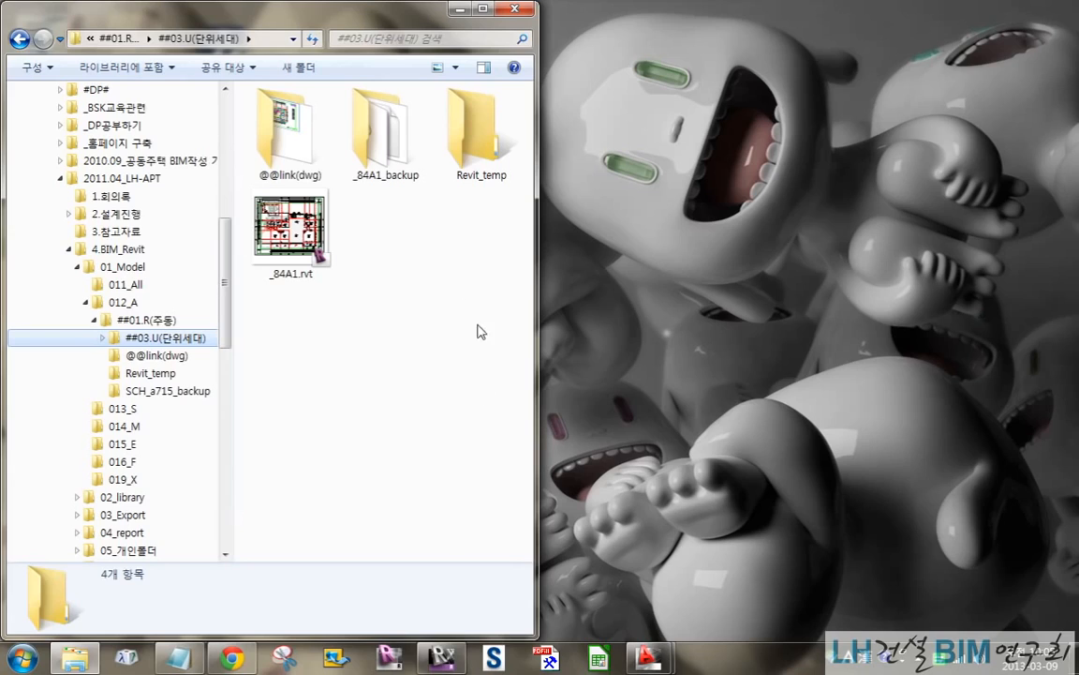
pyautogui.click(169, 357)
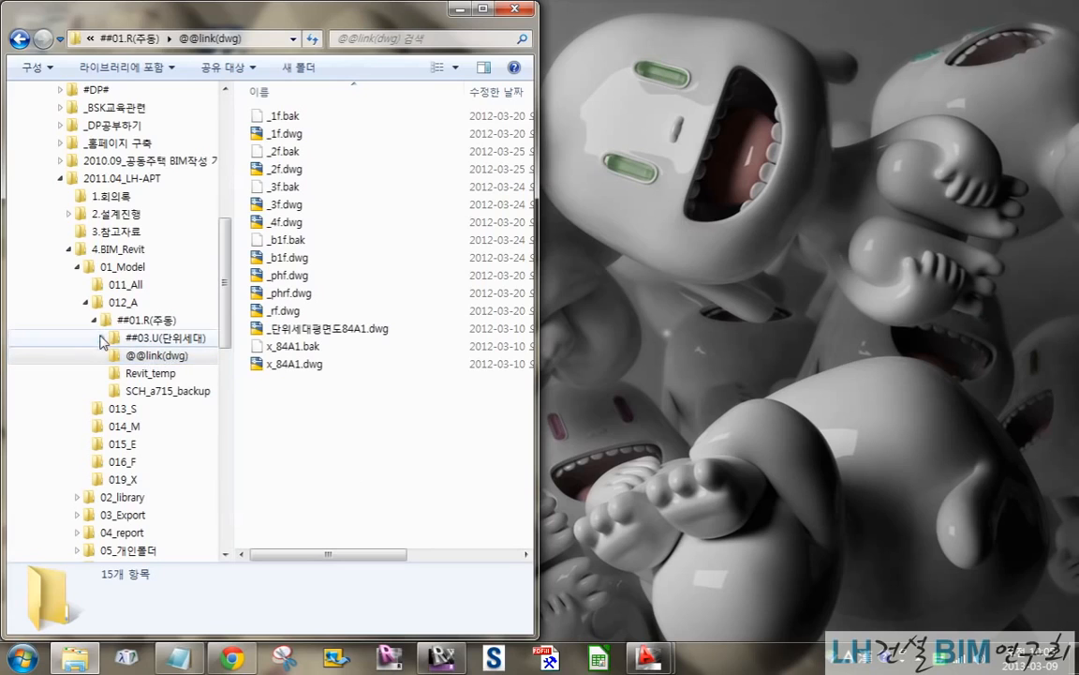
pyautogui.click(102, 338)
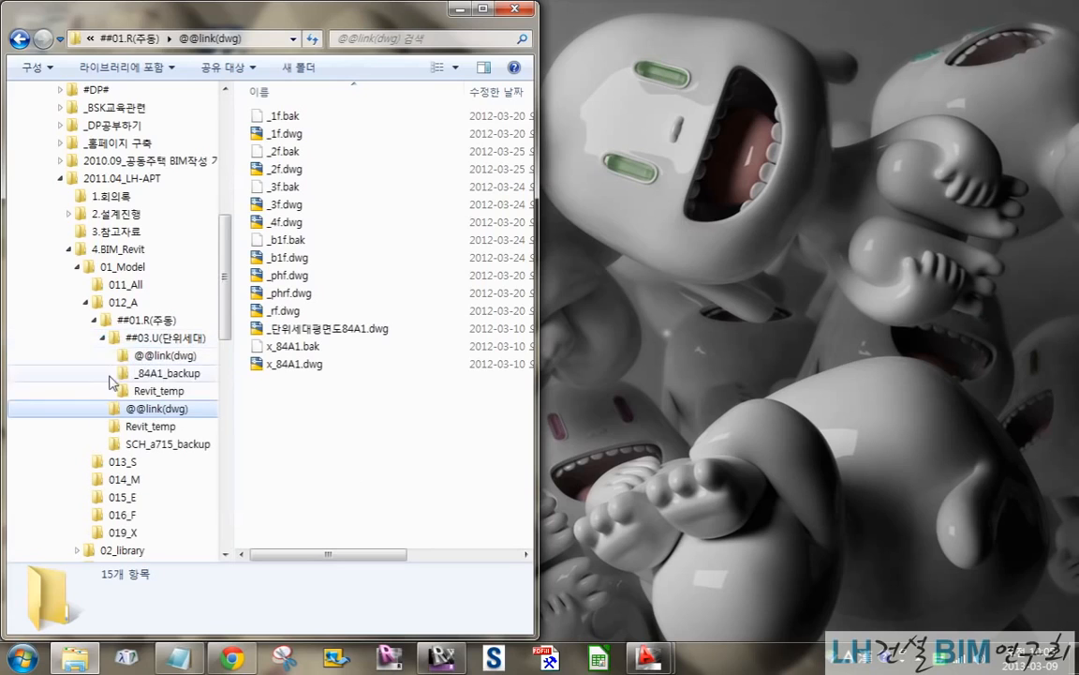
pyautogui.click(192, 355)
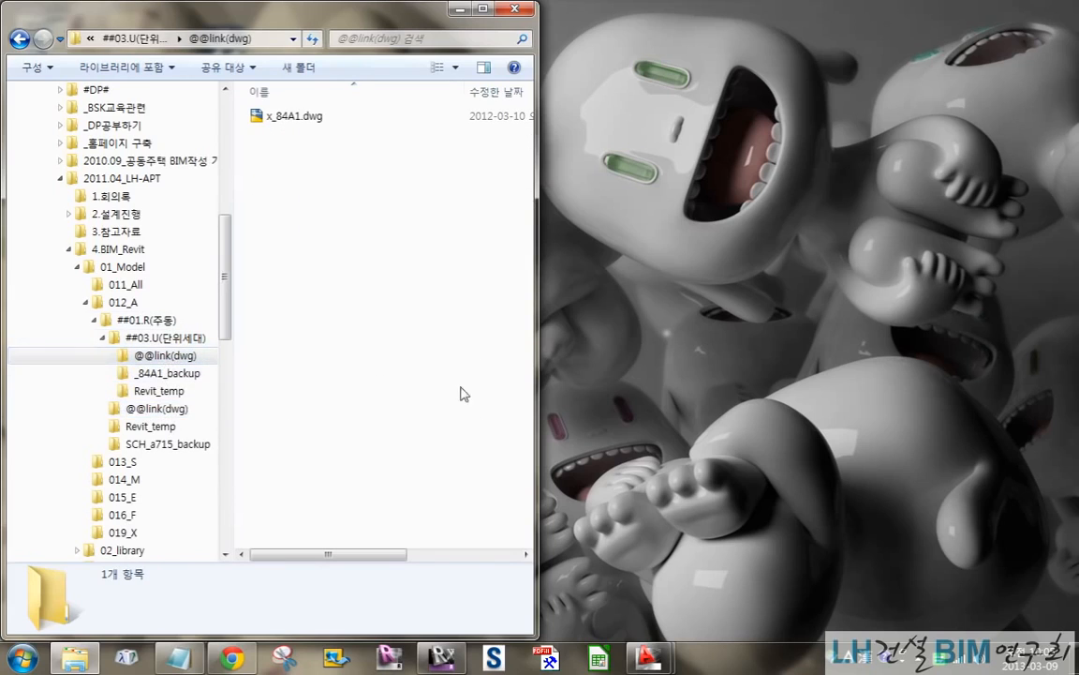
# Return to the ##01.R(주동) folder and review it together with its ##03.U(단위세대) subfolder.
pyautogui.click(102, 337)
pyautogui.click(94, 320)
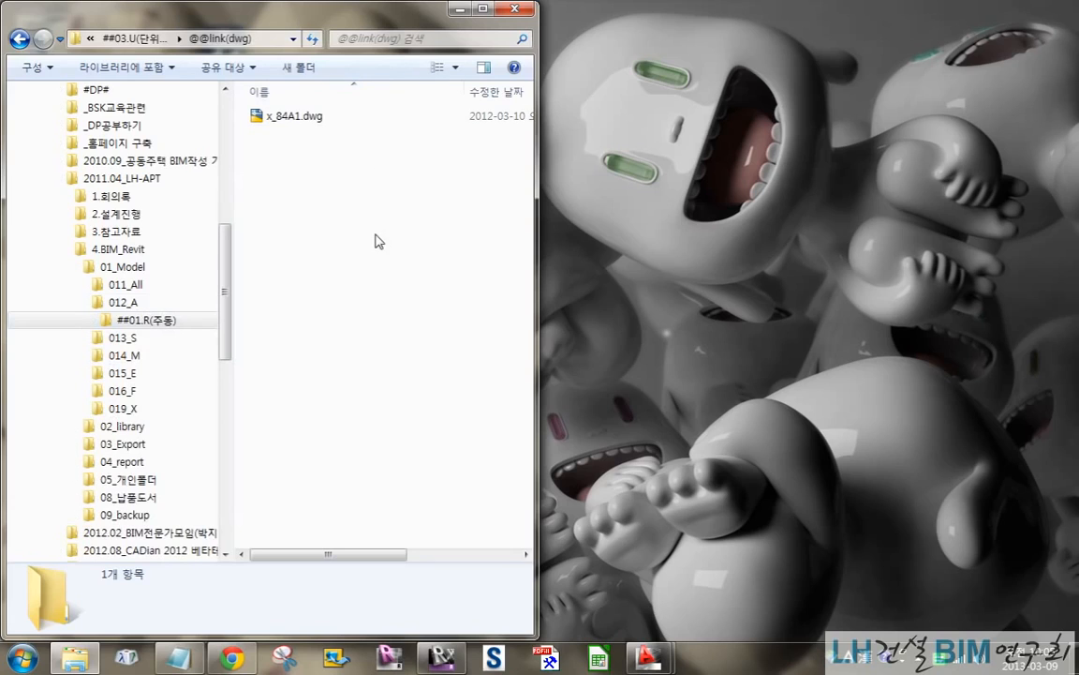
pyautogui.click(94, 319)
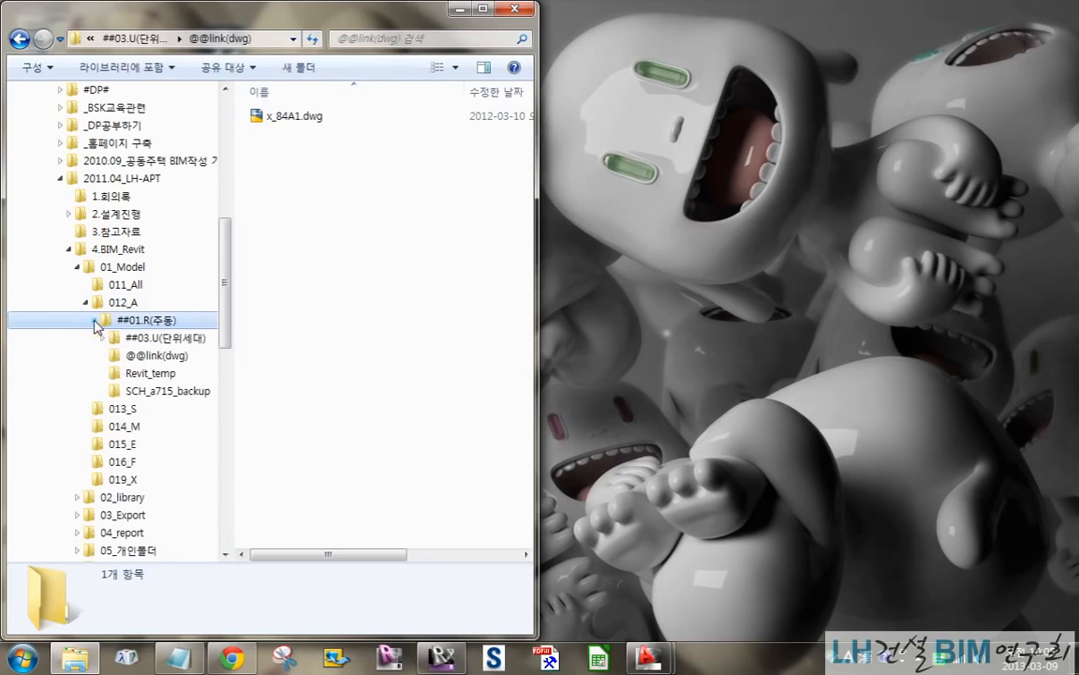
pyautogui.click(160, 321)
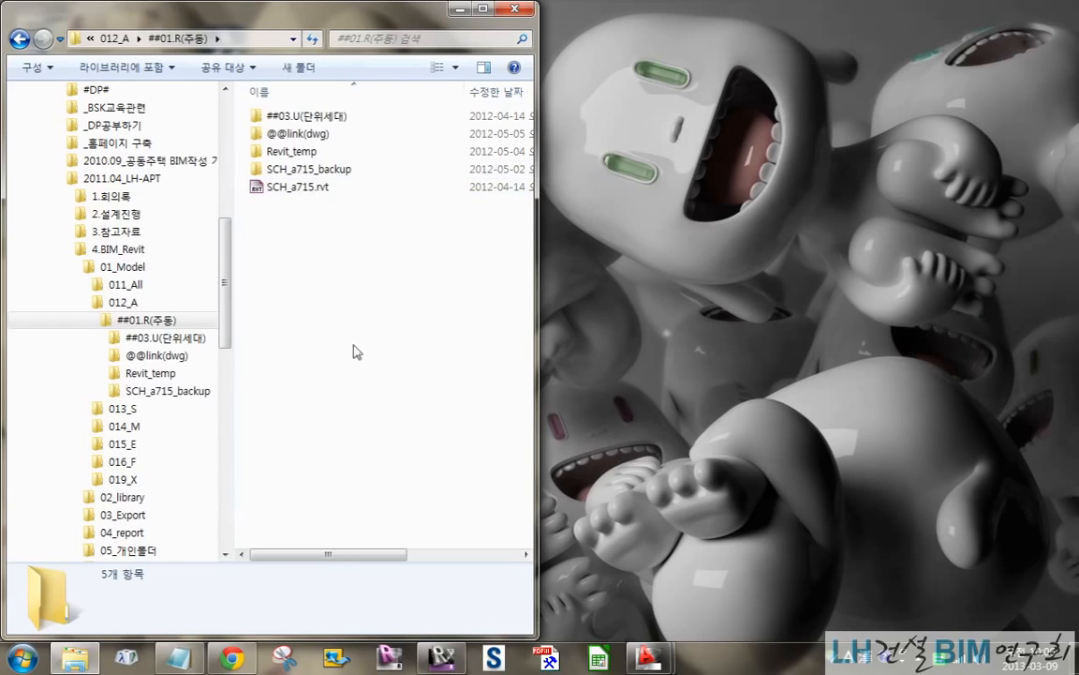
pyautogui.click(161, 338)
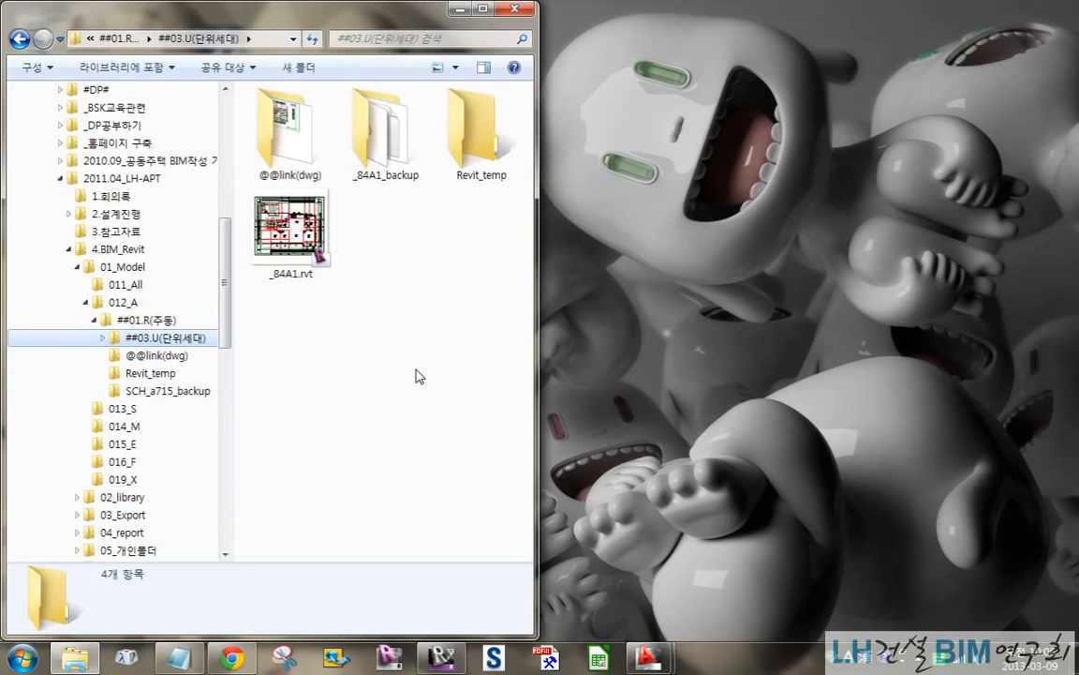
# Open the 04_report folder and look inside its 041_작성보고서 subfolder.
pyautogui.click(131, 534)
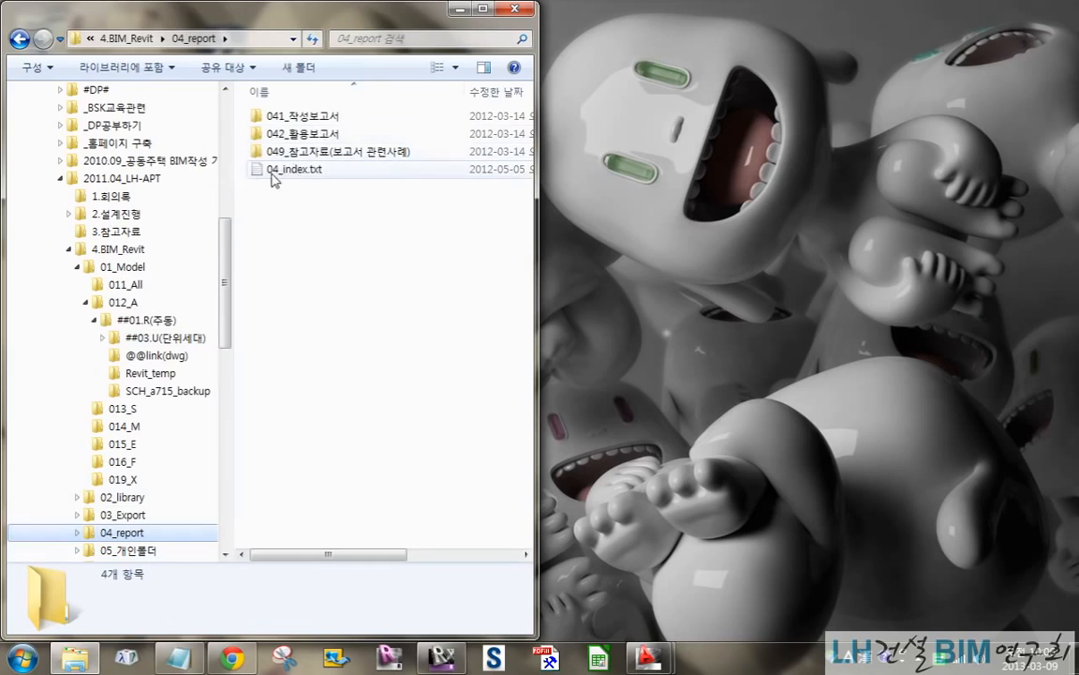
pyautogui.scroll(-3, 204, 281)
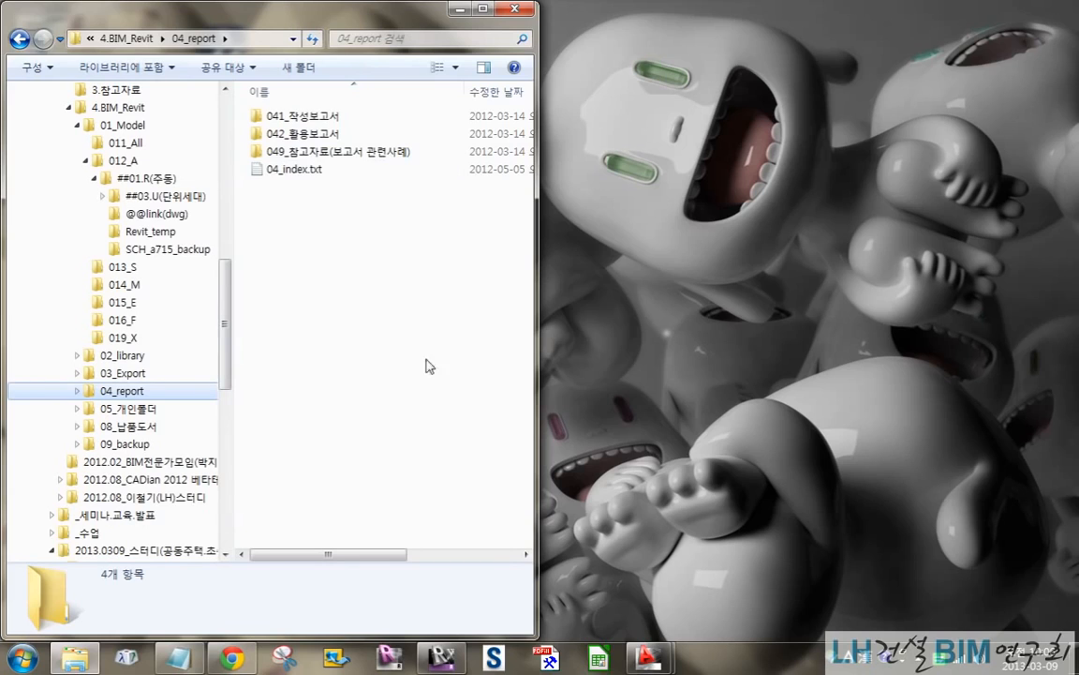
pyautogui.doubleClick(318, 118)
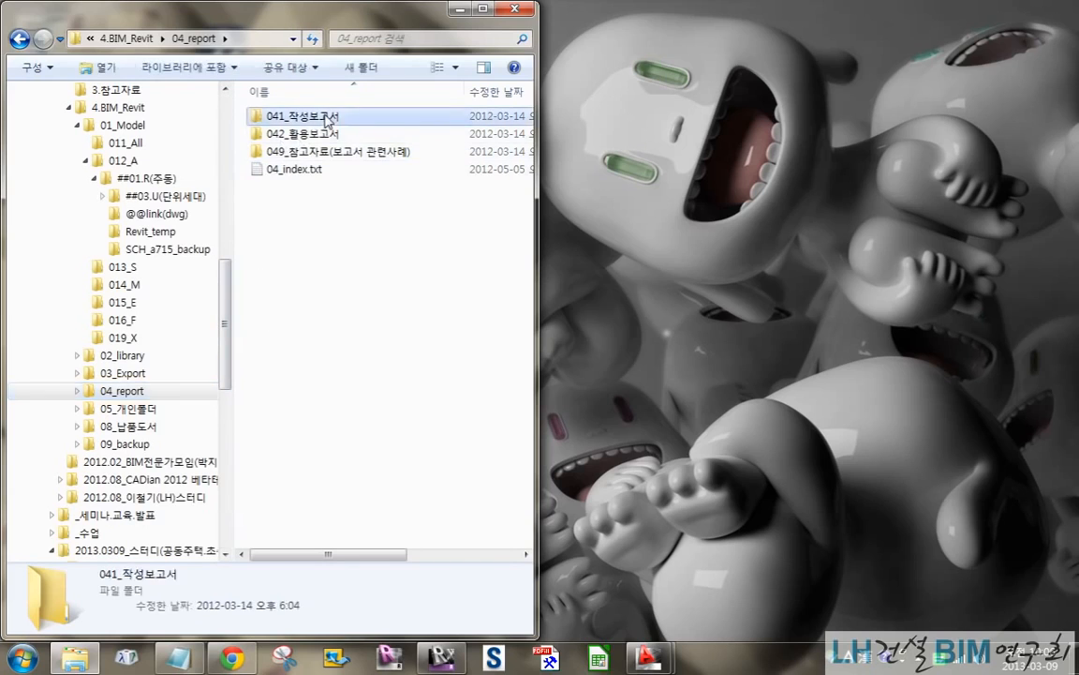
pyautogui.moveTo(230, 298); pyautogui.dragTo(224, 360)
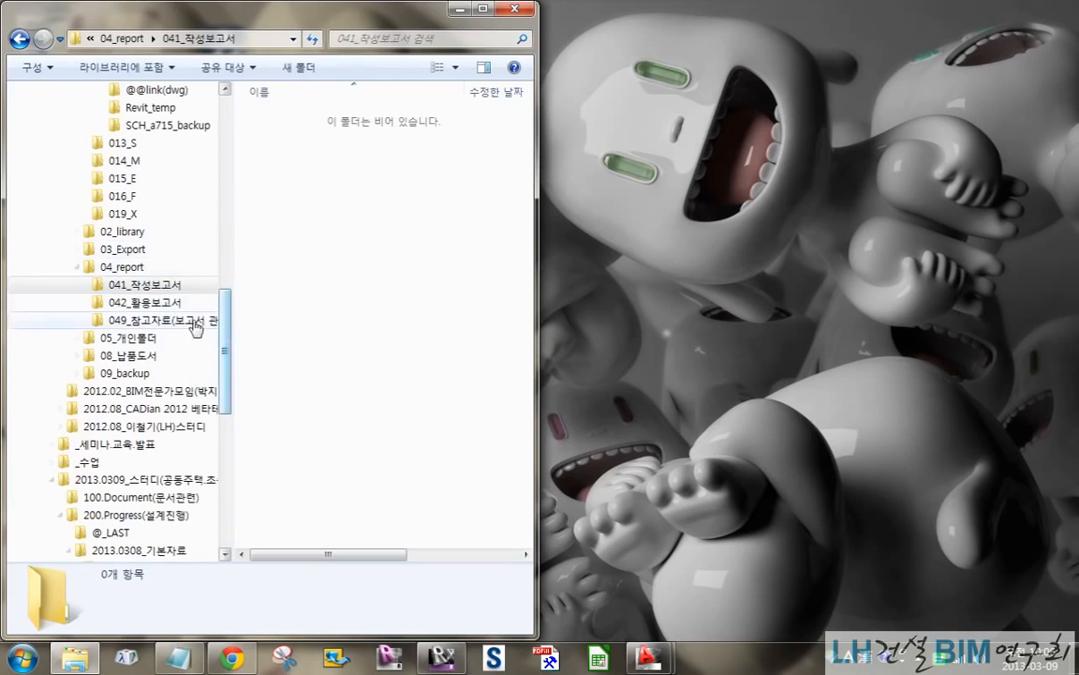
# Go back to the 04_report folder and collapse the 04_report and 012_A branches in the folder tree.
pyautogui.click(86, 269)
pyautogui.click(78, 267)
pyautogui.click(463, 345)
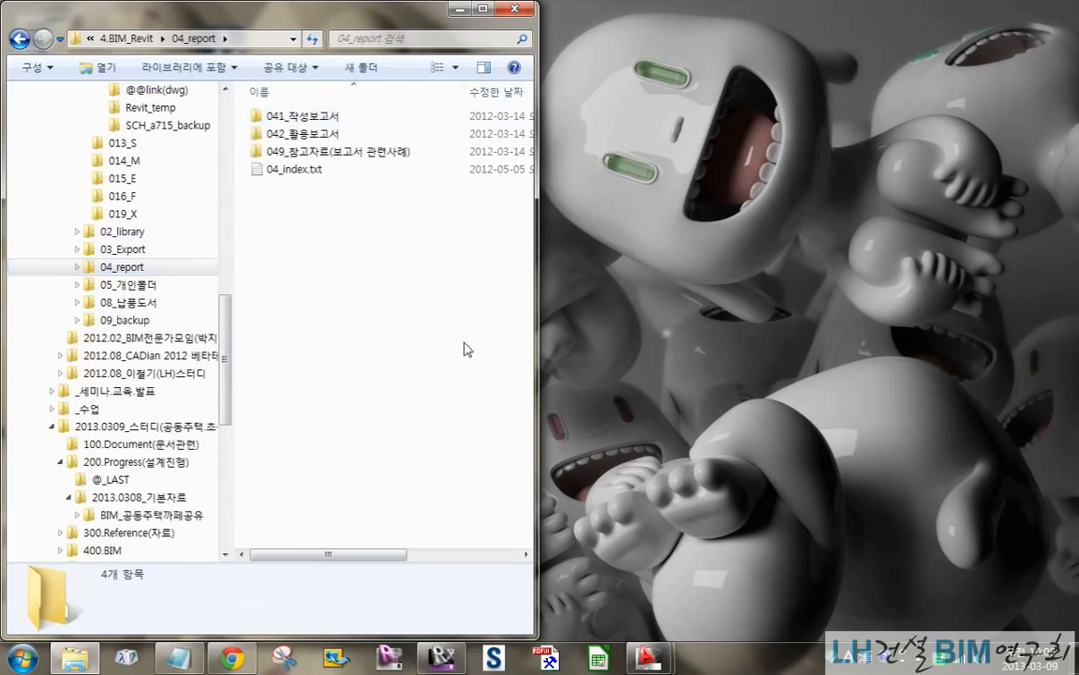
pyautogui.moveTo(226, 372); pyautogui.dragTo(226, 310)
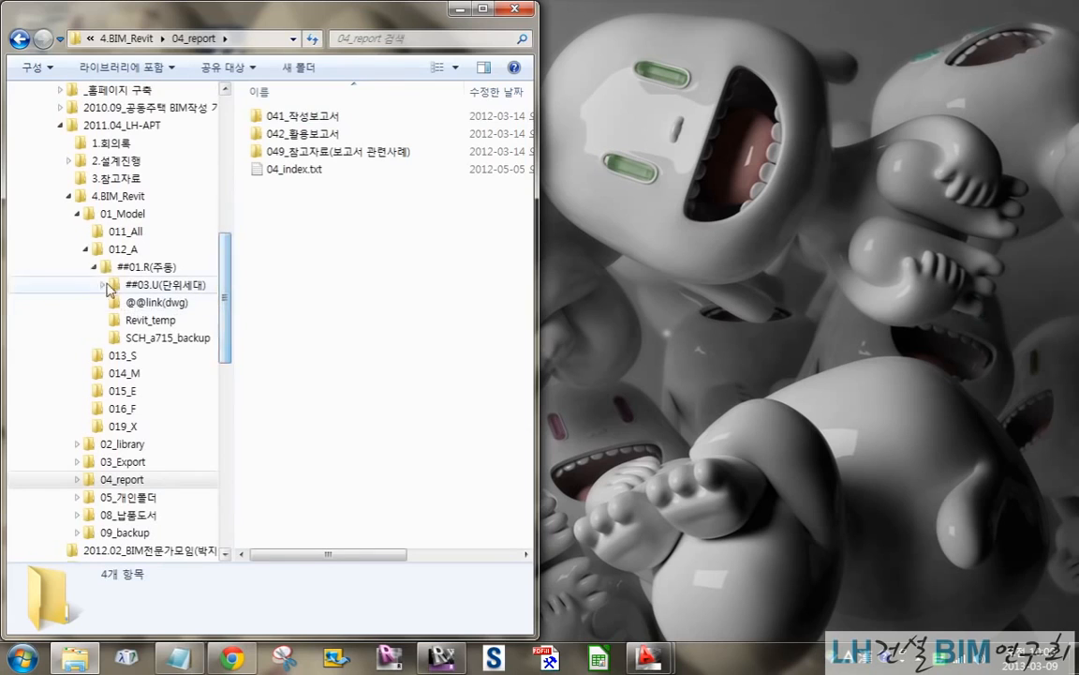
pyautogui.click(94, 267)
pyautogui.click(85, 249)
pyautogui.click(366, 340)
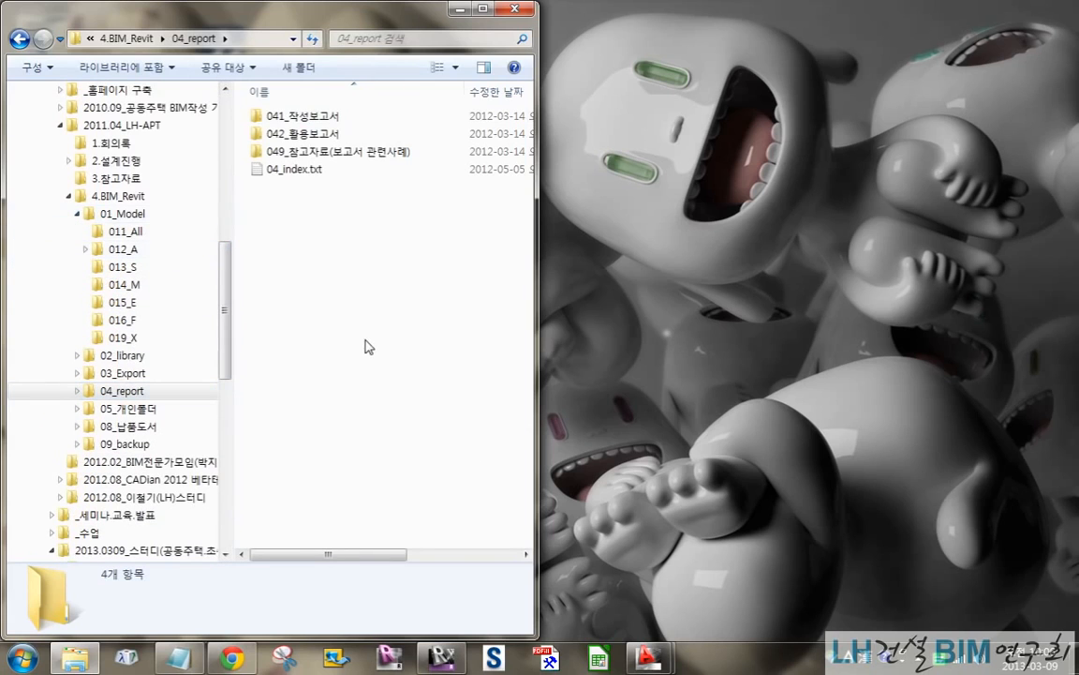
# Switch to Autodesk Revit Architecture at its start page.
pyautogui.click(443, 655)
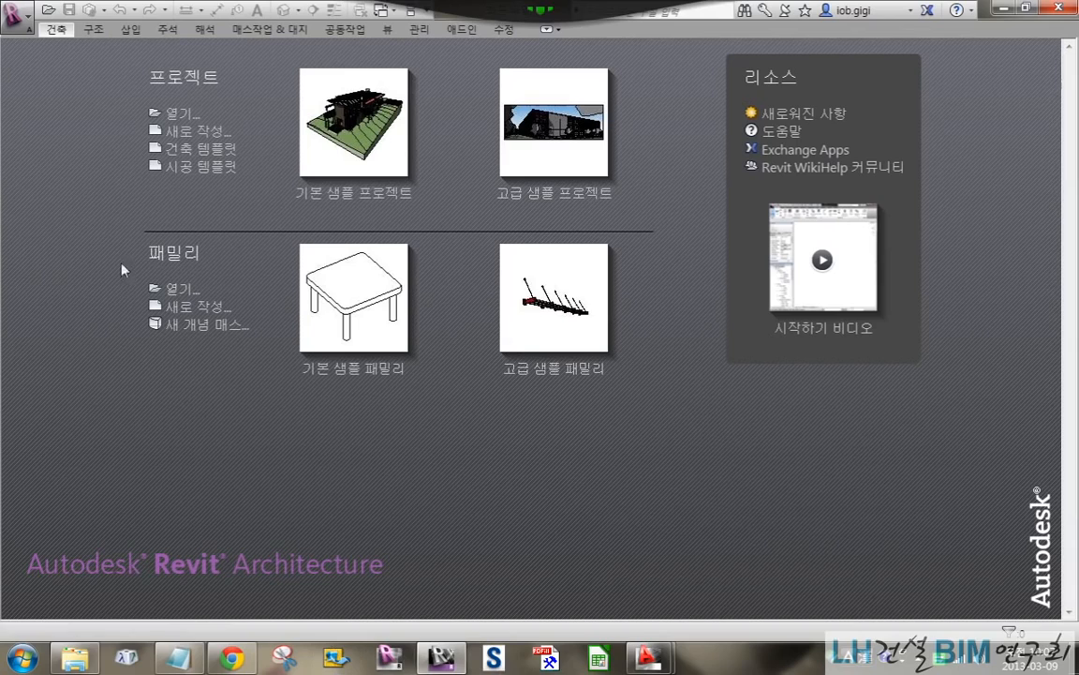
# Create a new project from the 건축 템플릿 template.
pyautogui.click(183, 137)
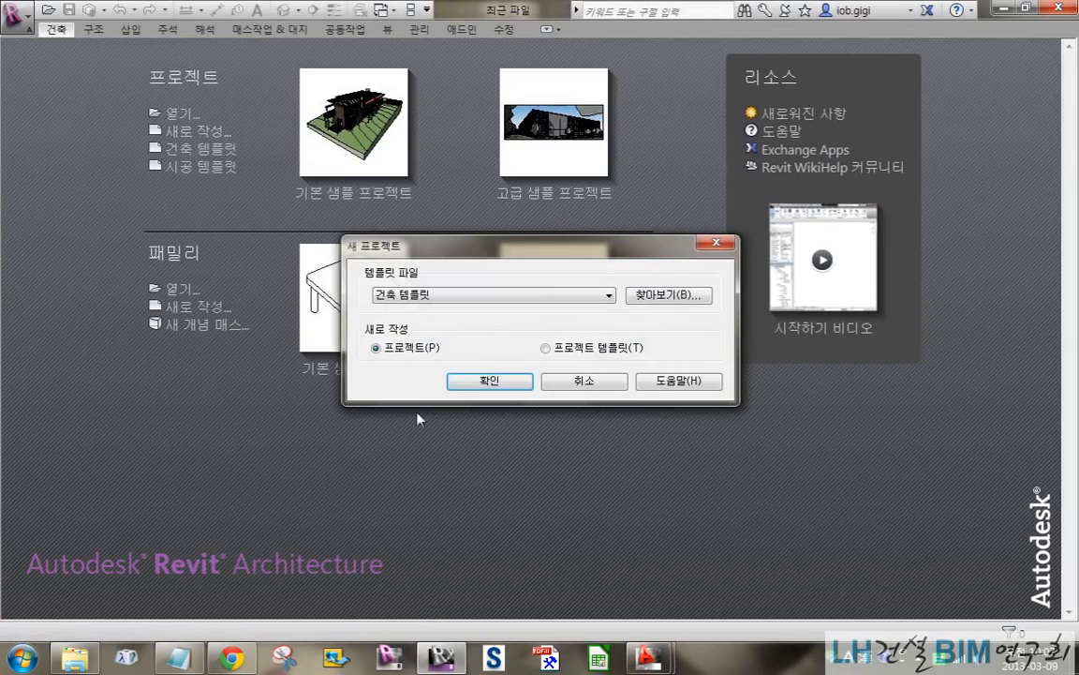
pyautogui.click(494, 386)
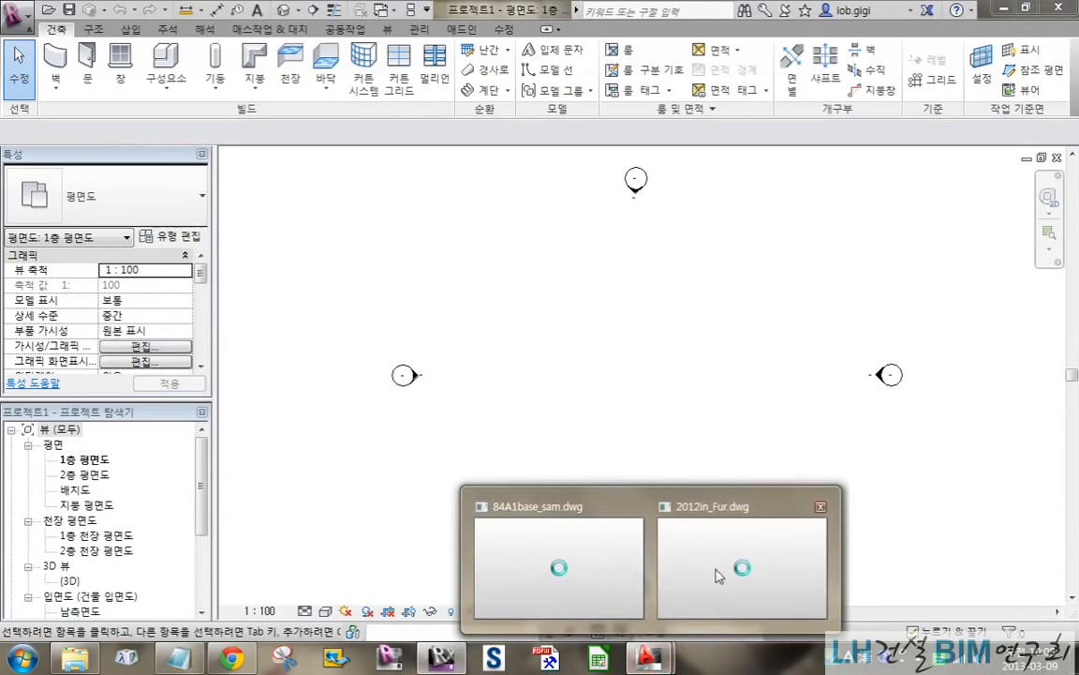
# Switch to AutoCAD and examine the apartment floor plan in 84A1base_sam.dwg, including the unit interiors and the stair and elevator core.
pyautogui.click(648, 658)
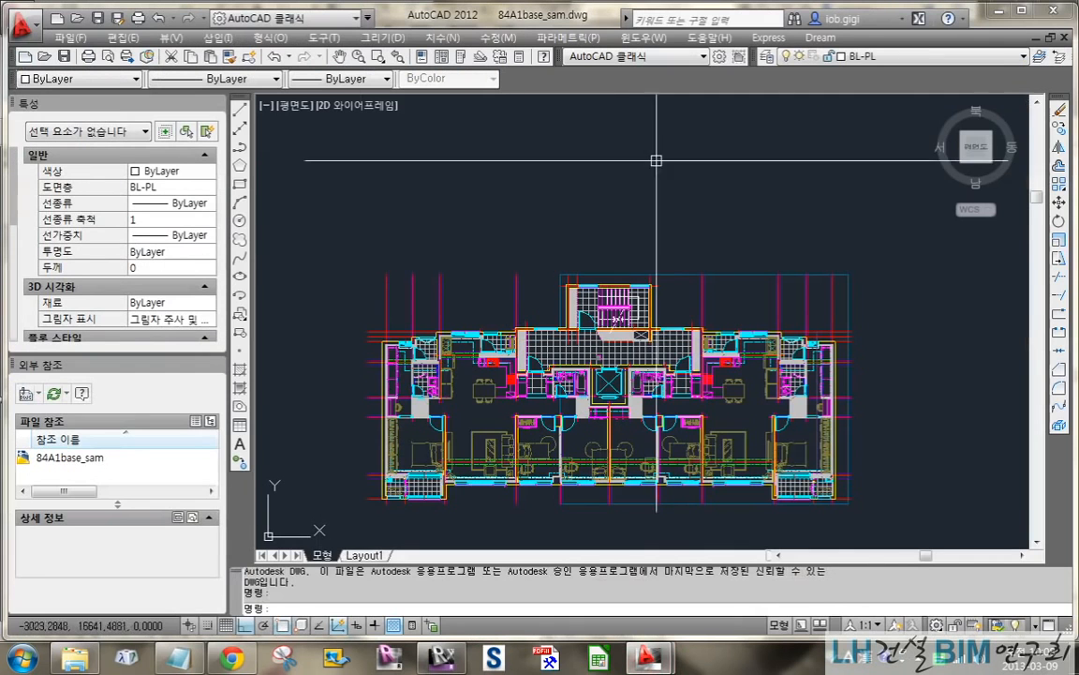
pyautogui.scroll(5, 506, 370)
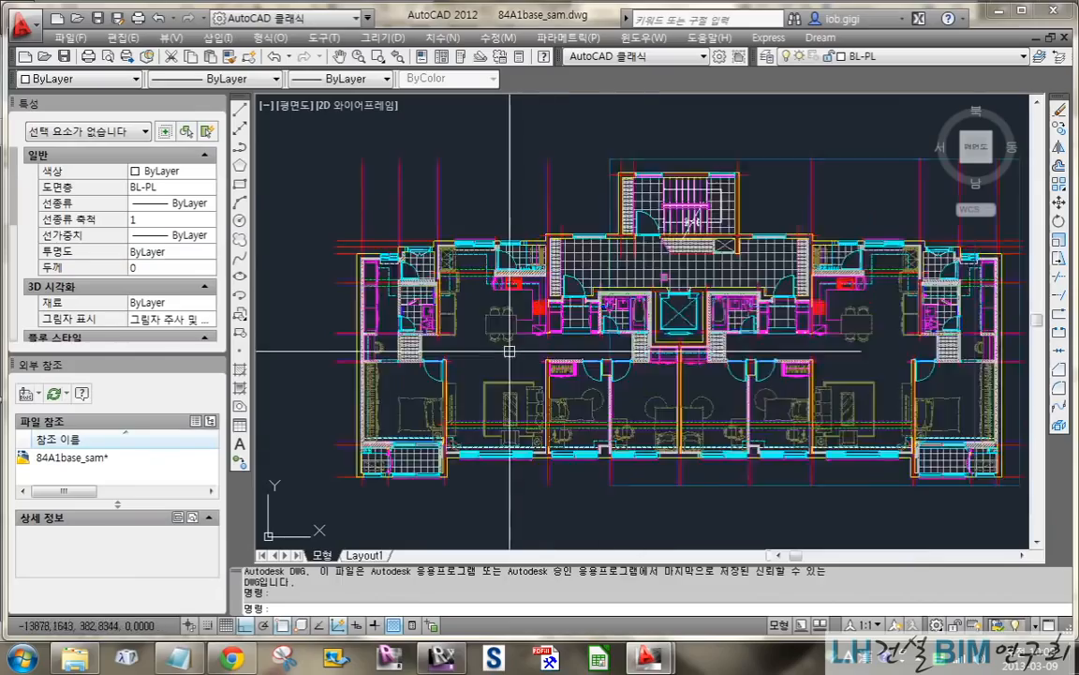
pyautogui.scroll(4, 552, 388)
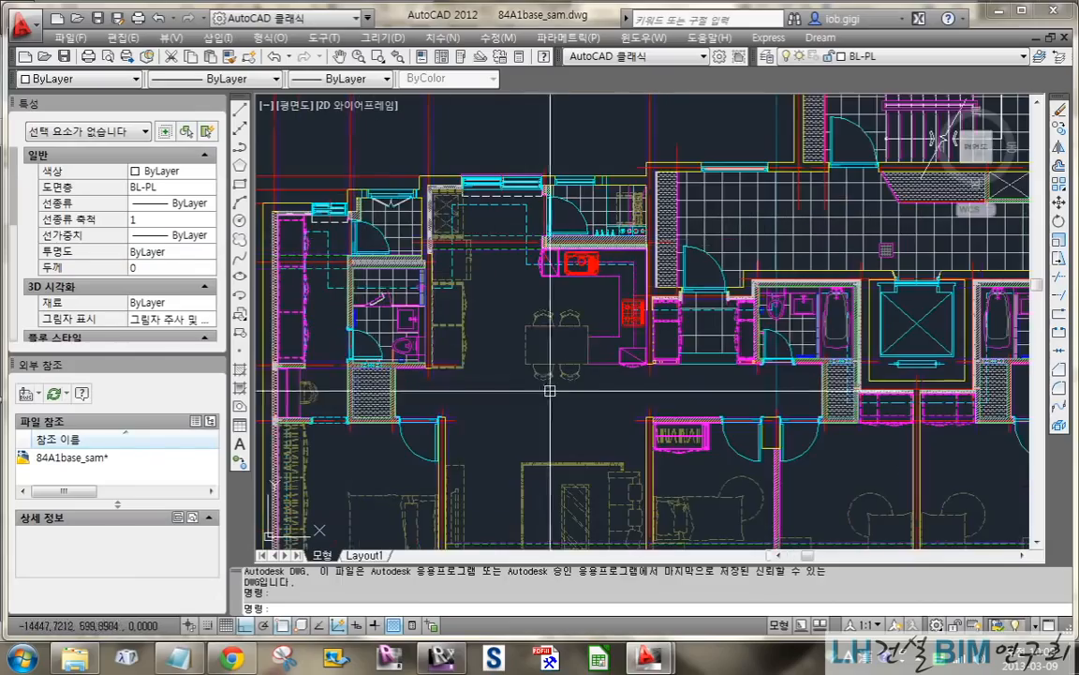
pyautogui.moveTo(917, 412); pyautogui.dragTo(352, 426, button='middle')
pyautogui.moveTo(902, 405); pyautogui.dragTo(865, 443, button='middle')
pyautogui.scroll(-8, 844, 422)
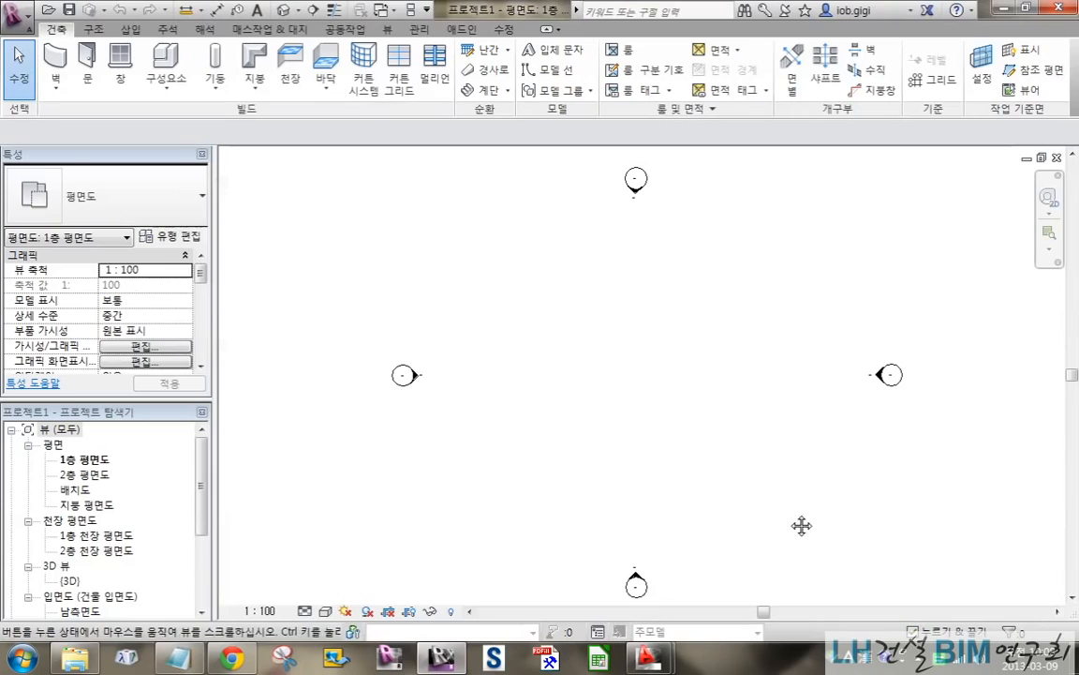
# Return to Revit and open the 남측면도 elevation view of the new project.
pyautogui.moveTo(797, 525); pyautogui.dragTo(791, 526, button='middle')
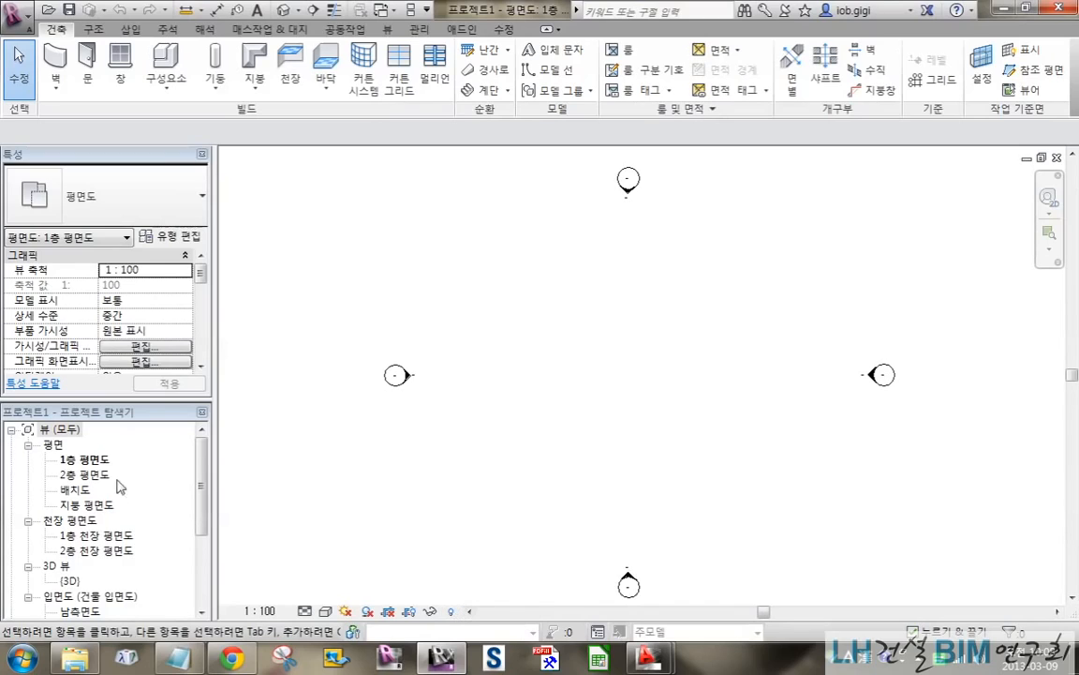
pyautogui.moveTo(206, 464); pyautogui.dragTo(206, 510)
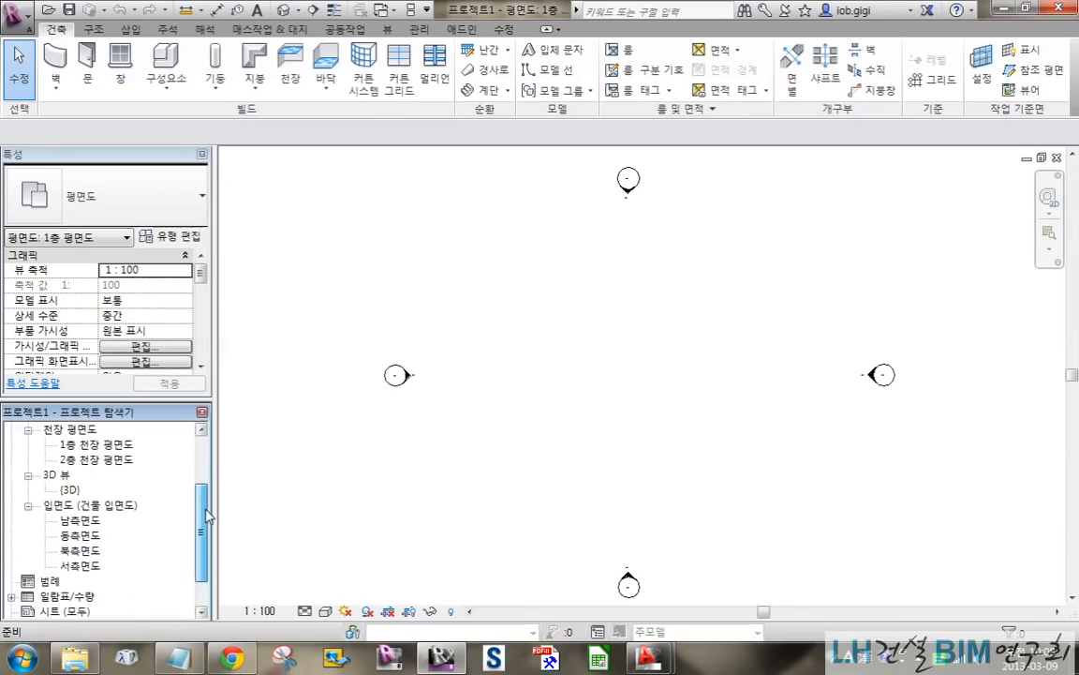
pyautogui.doubleClick(80, 520)
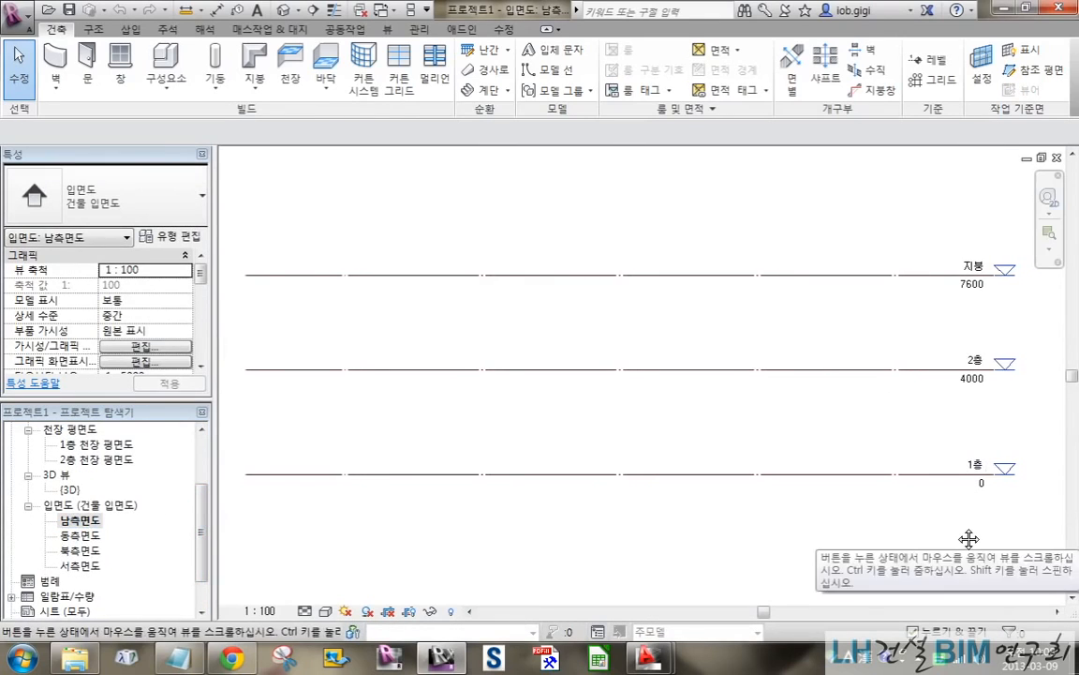
# Rename the 1층 level as 하부층 in the south elevation.
pyautogui.moveTo(969, 539); pyautogui.dragTo(925, 525, button='middle')
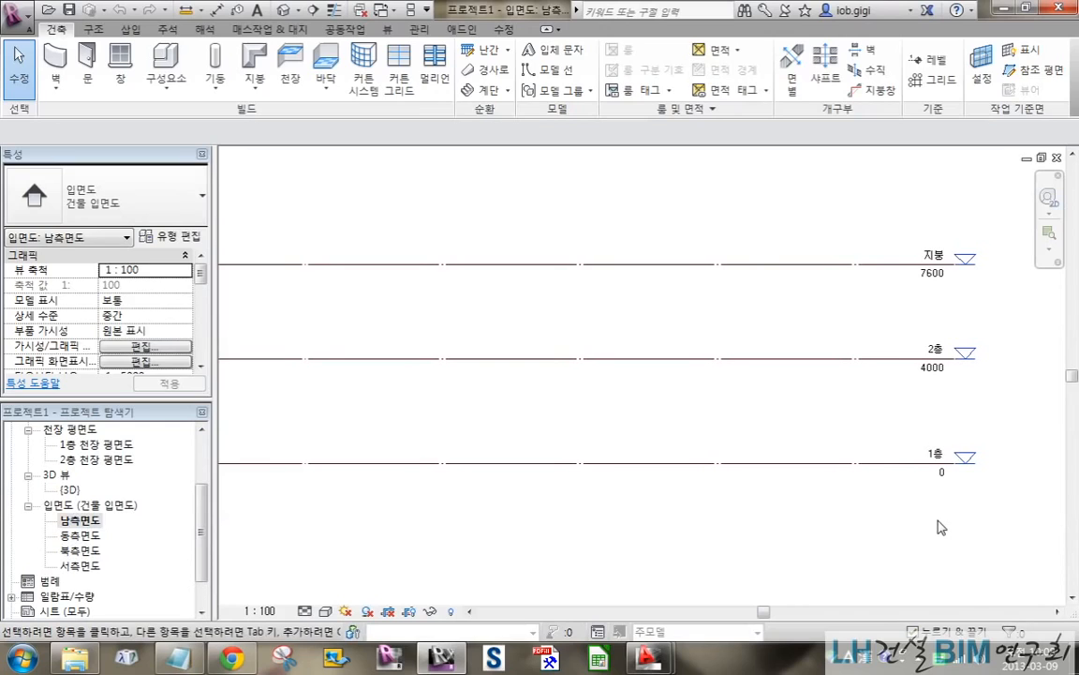
pyautogui.moveTo(999, 413); pyautogui.dragTo(911, 426, button='middle')
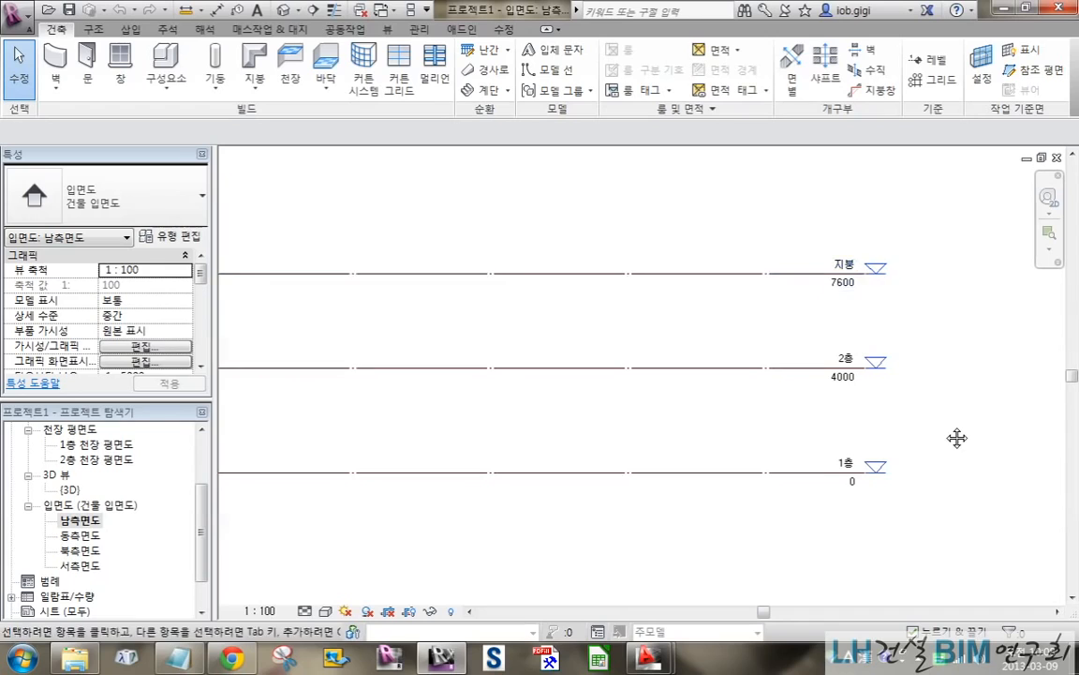
pyautogui.moveTo(957, 438); pyautogui.dragTo(955, 420, button='middle')
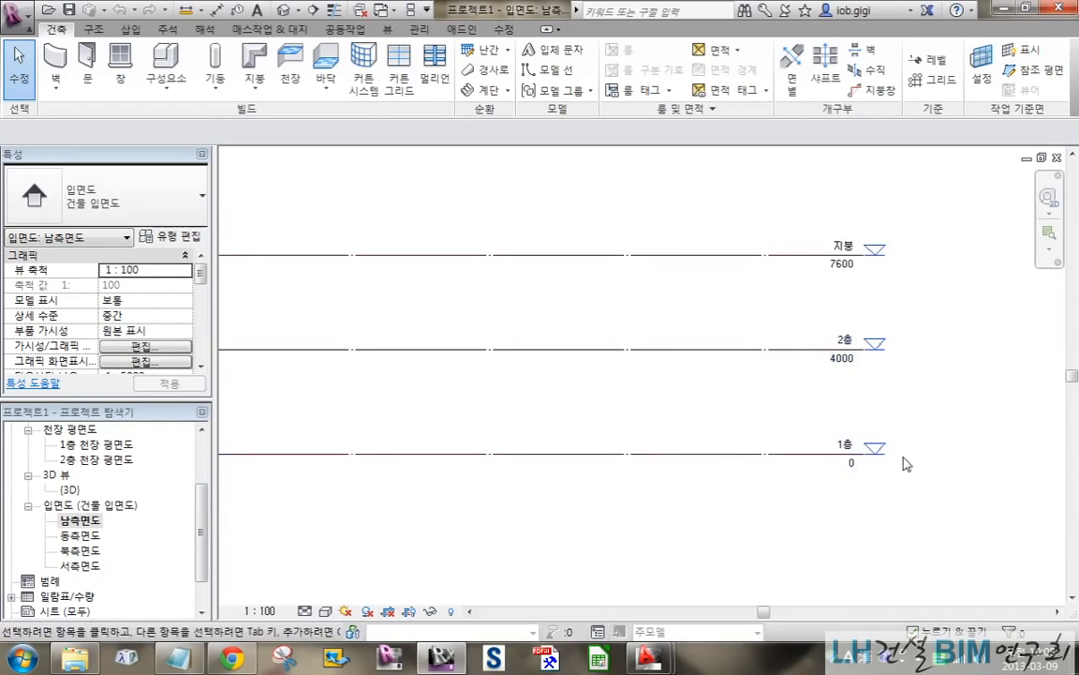
pyautogui.scroll(3, 914, 454)
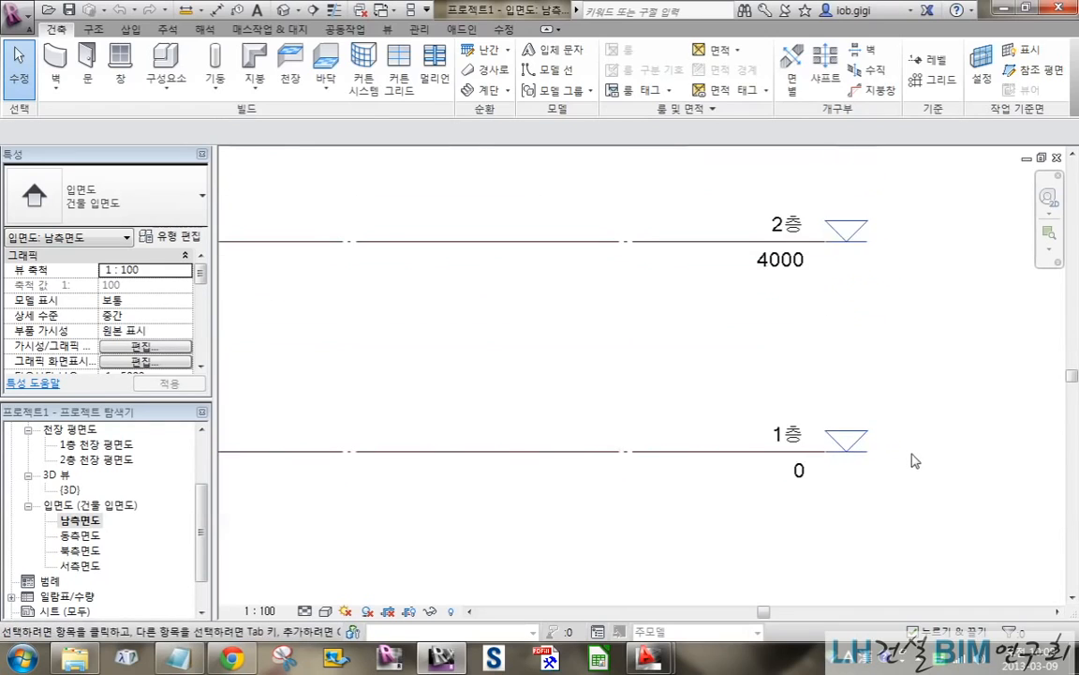
pyautogui.click(777, 451)
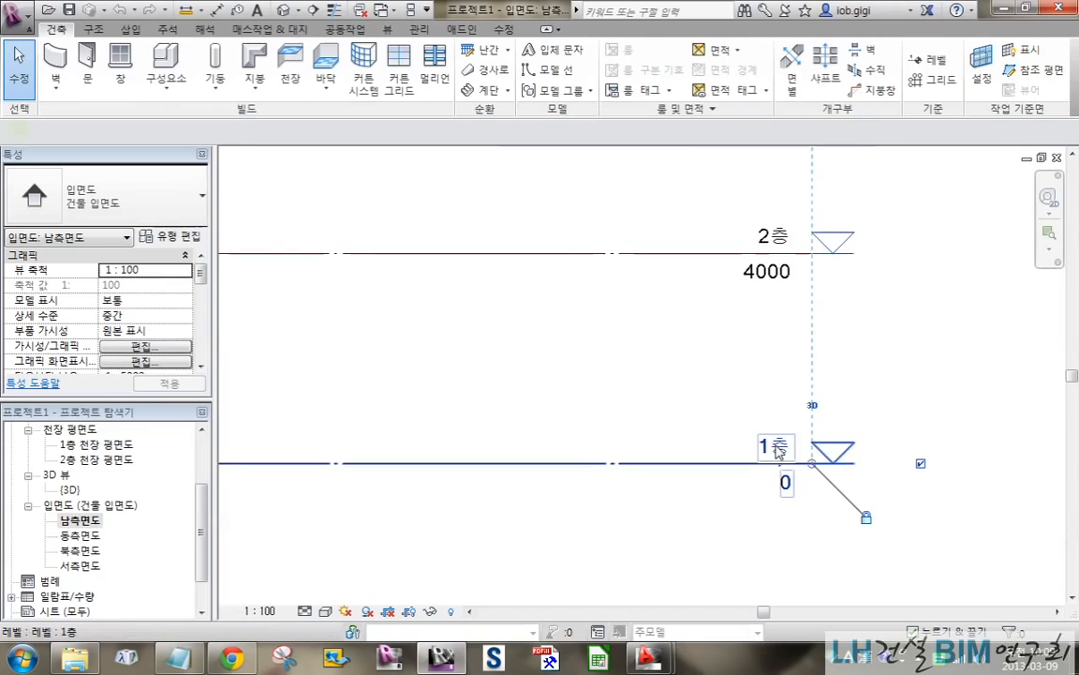
pyautogui.click(769, 445)
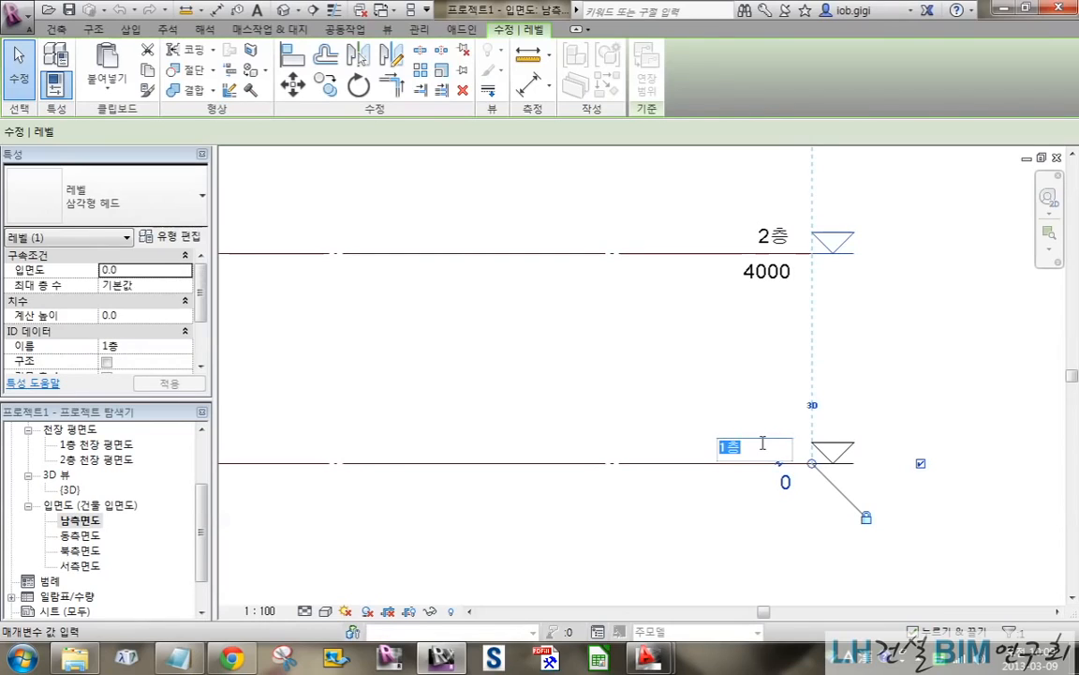
pyautogui.write('gk')
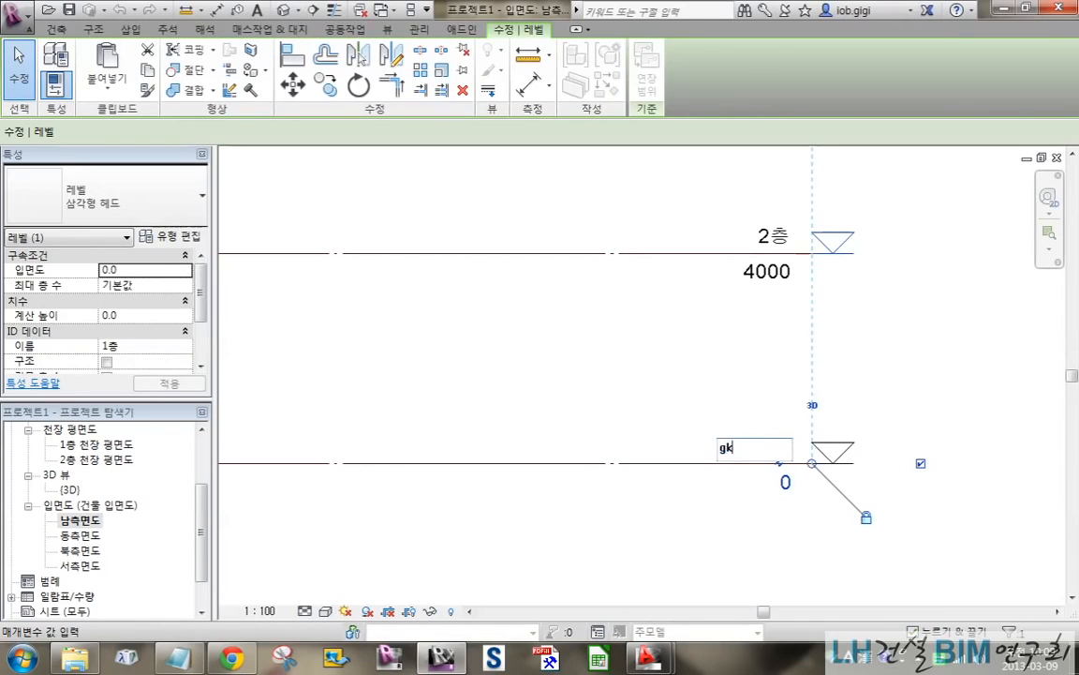
pyautogui.write('하부층')
# Rename the 2층 level as 상부층 without altering its linked plan views.
pyautogui.click(770, 238)
pyautogui.click(770, 238)
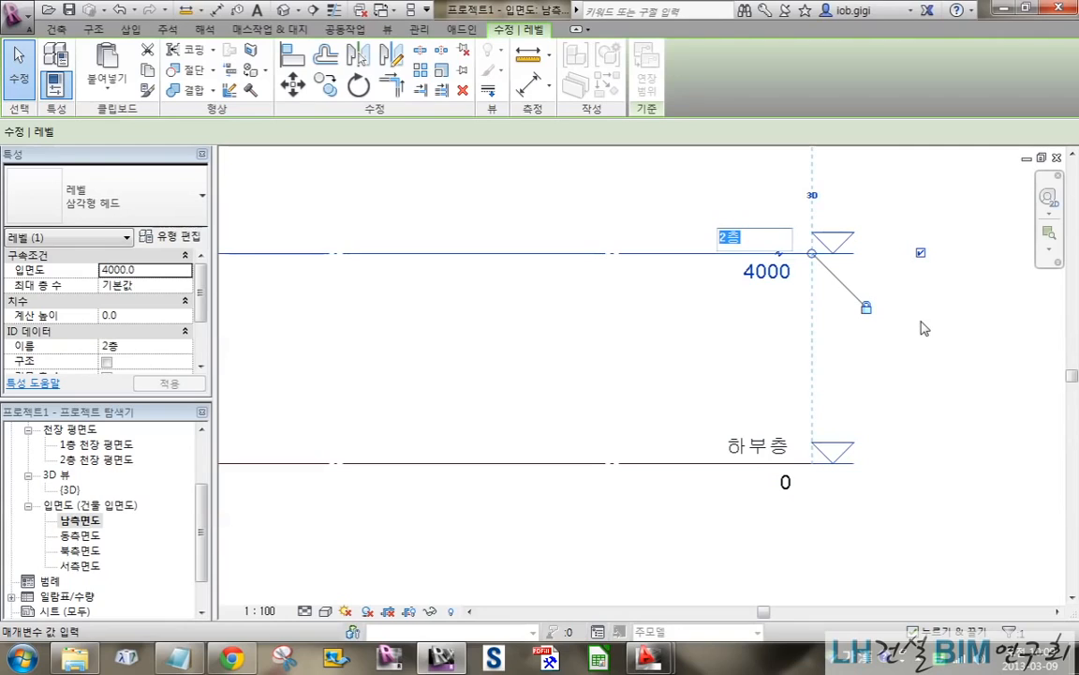
pyautogui.write('상부층')
pyautogui.press('Return')
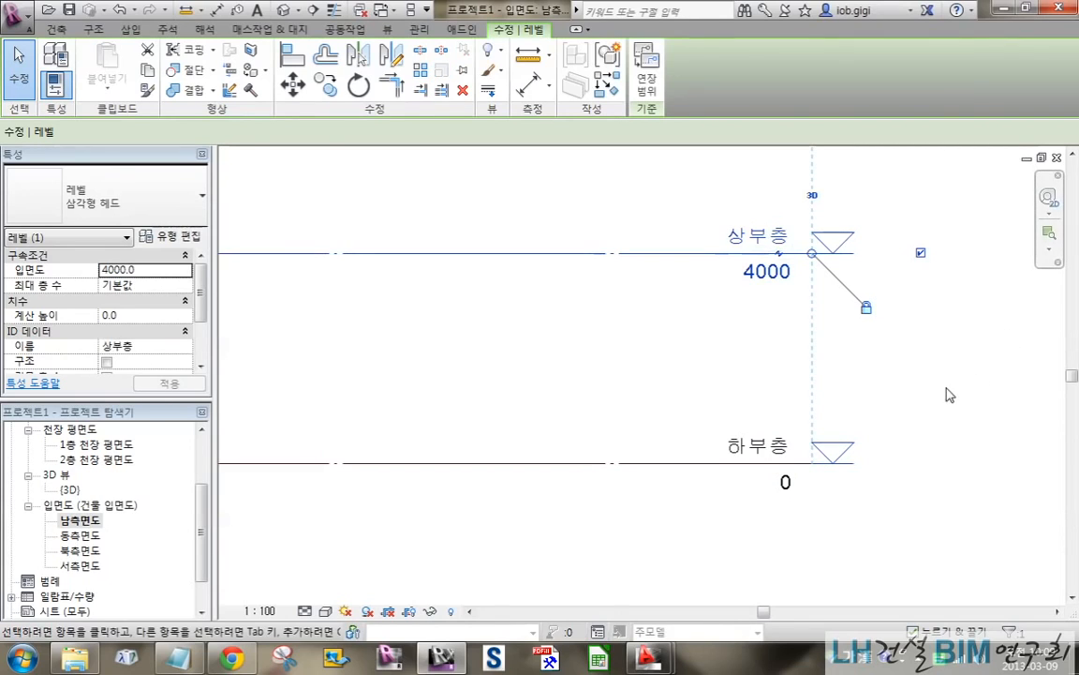
pyautogui.click(746, 328)
# Set the elevation of the 상부층 level to 2900.
pyautogui.moveTo(946, 354); pyautogui.dragTo(946, 343, button='middle')
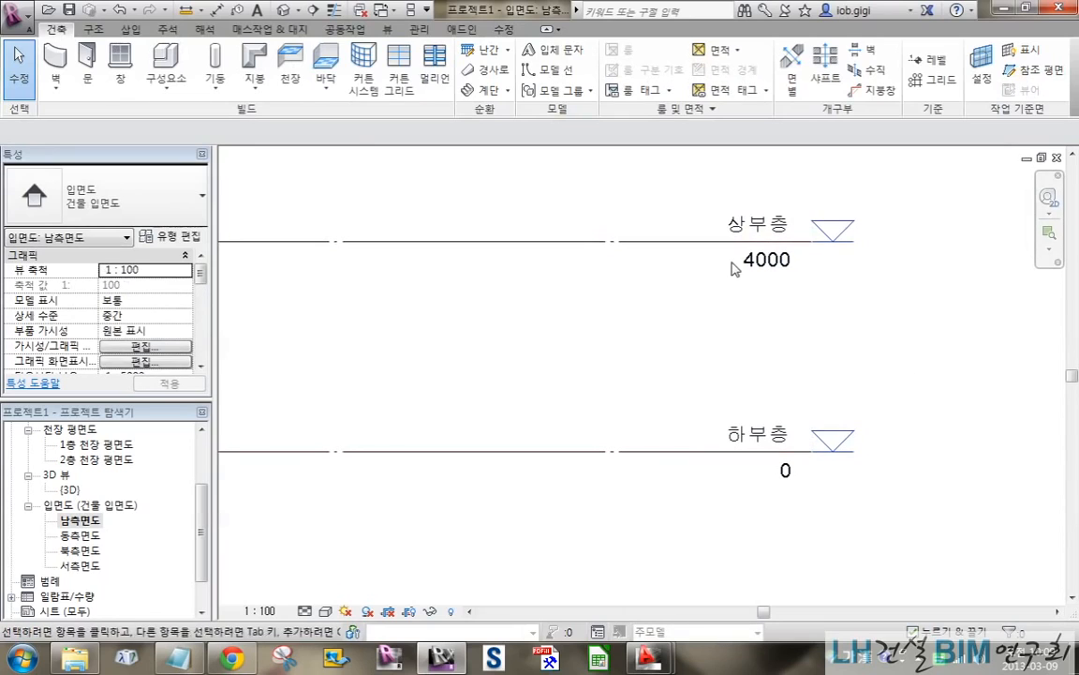
pyautogui.click(783, 273)
pyautogui.click(773, 266)
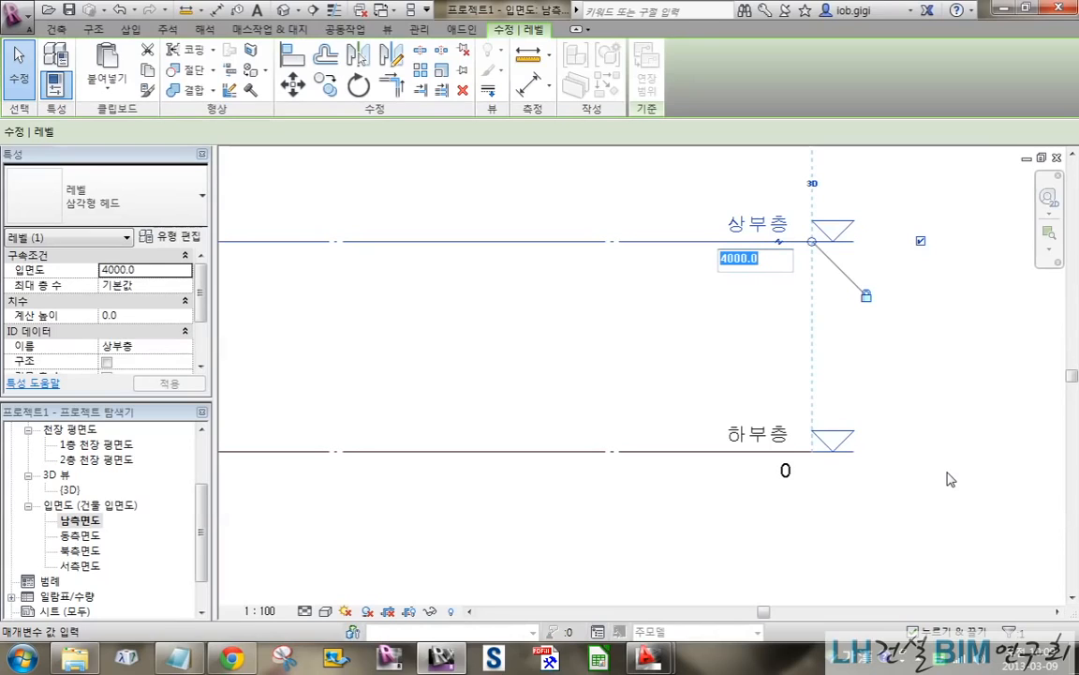
pyautogui.write('2900')
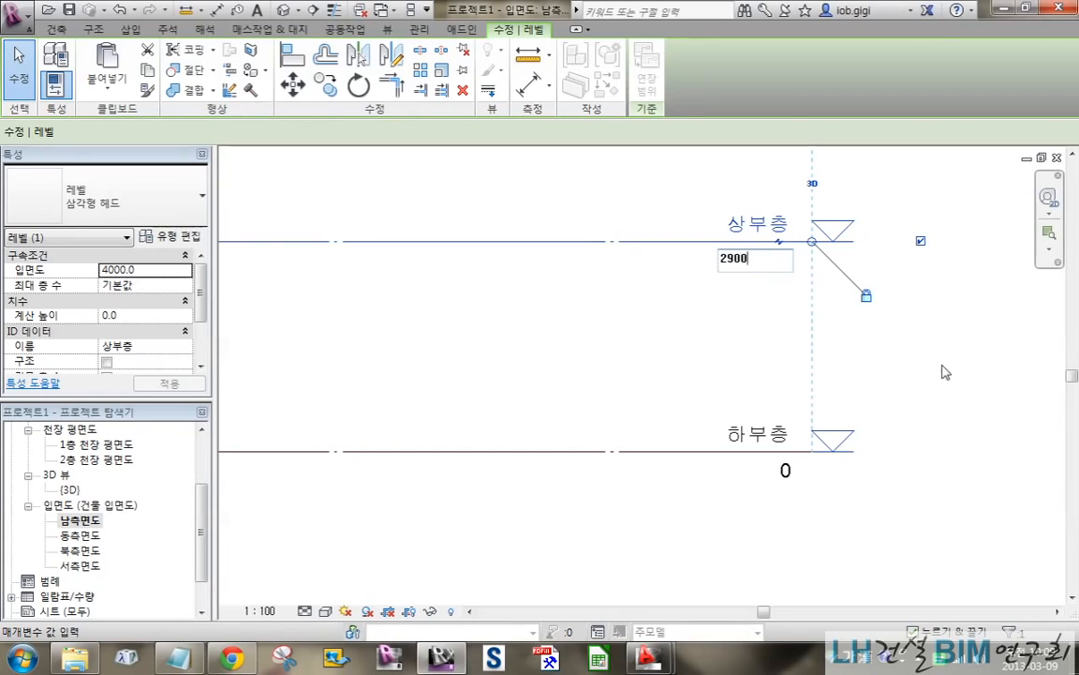
pyautogui.press('Return')
pyautogui.click(979, 386)
# Place an aligned dimension between the 하부층 and 상부층 levels, just beside their level labels.
pyautogui.scroll(-2, 979, 386)
pyautogui.moveTo(944, 298); pyautogui.dragTo(953, 412, button='middle')
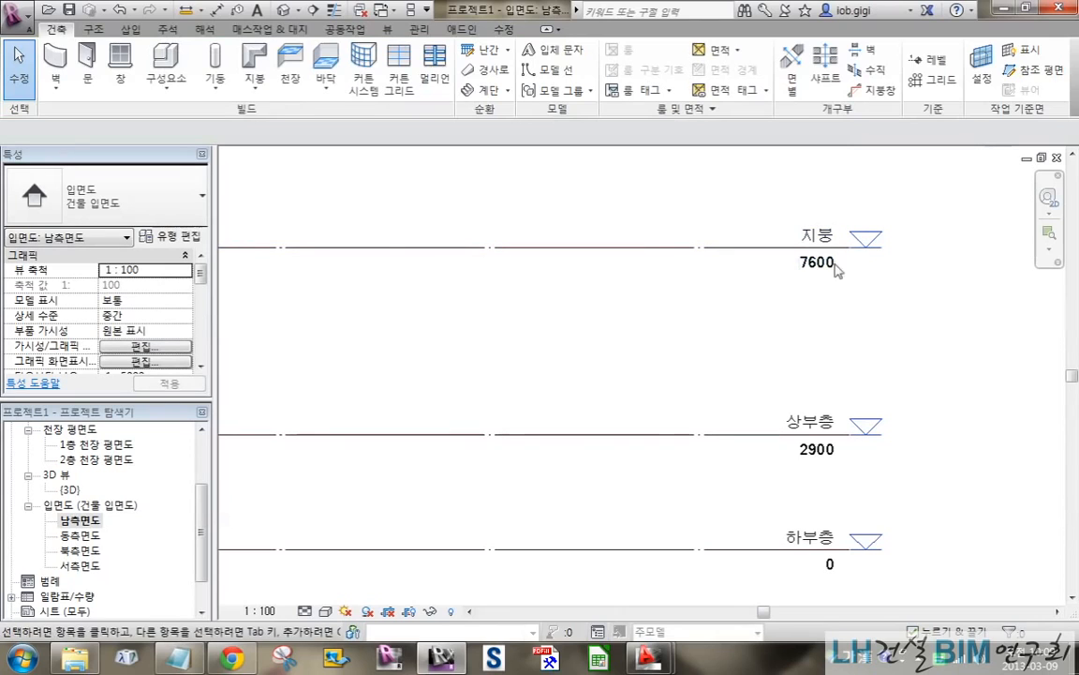
pyautogui.scroll(-1, 600, 305)
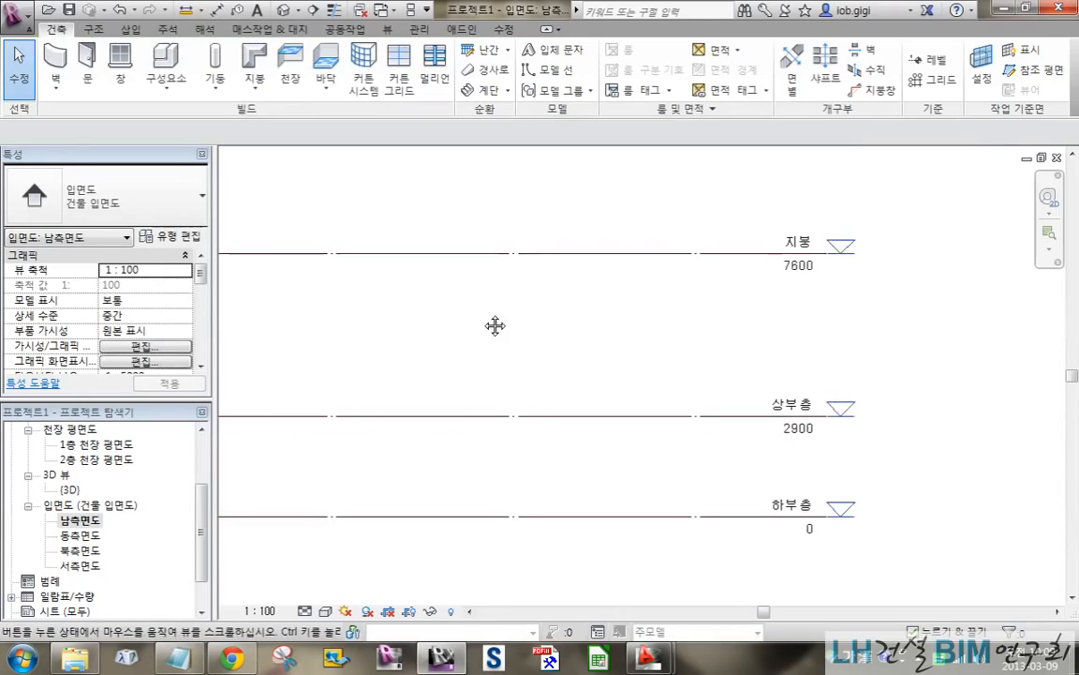
pyautogui.moveTo(494, 325); pyautogui.dragTo(667, 257, button='middle')
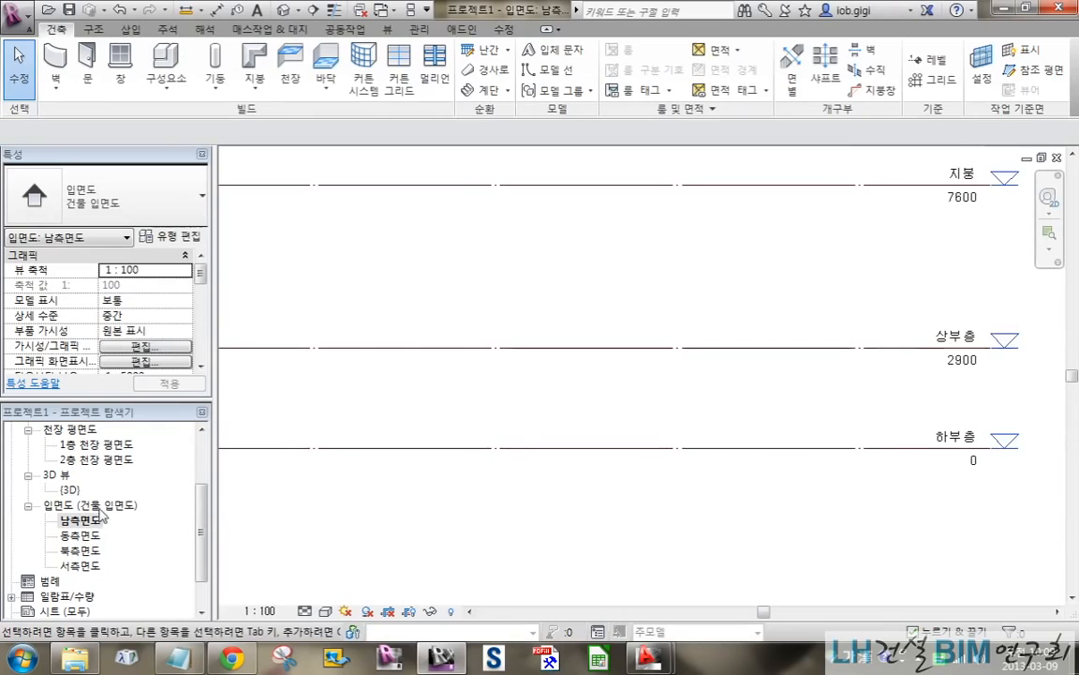
pyautogui.click(202, 559)
pyautogui.moveTo(205, 560)
pyautogui.mouseDown()
pyautogui.moveTo(207, 518)
pyautogui.moveTo(204, 552)
pyautogui.mouseUp()
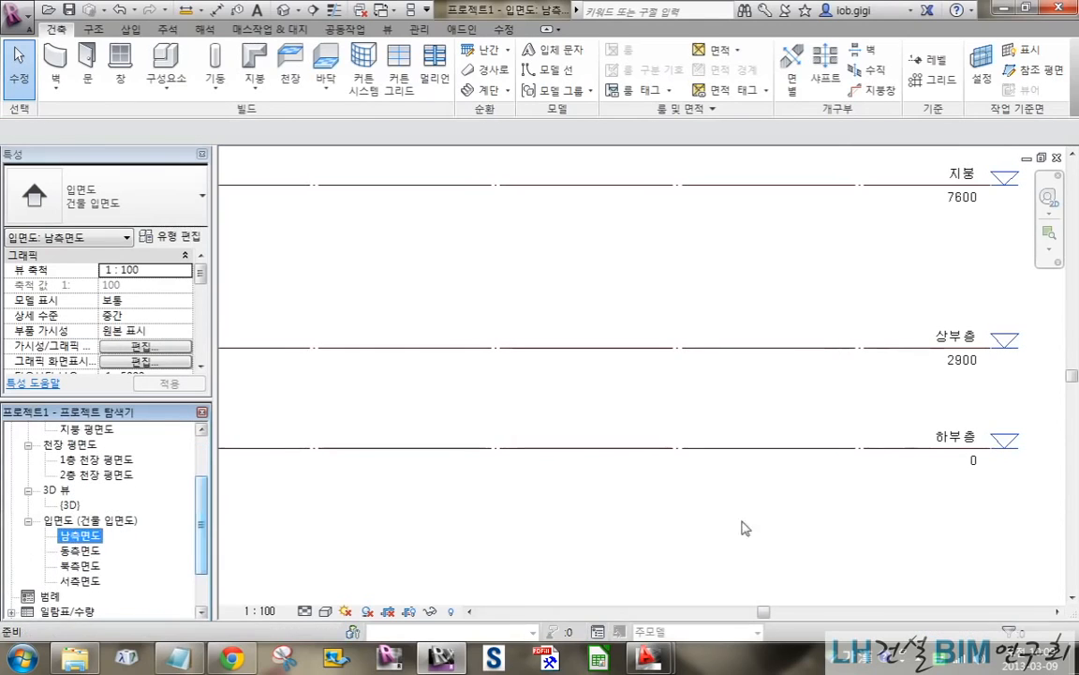
pyautogui.moveTo(848, 484); pyautogui.dragTo(600, 484, button='middle')
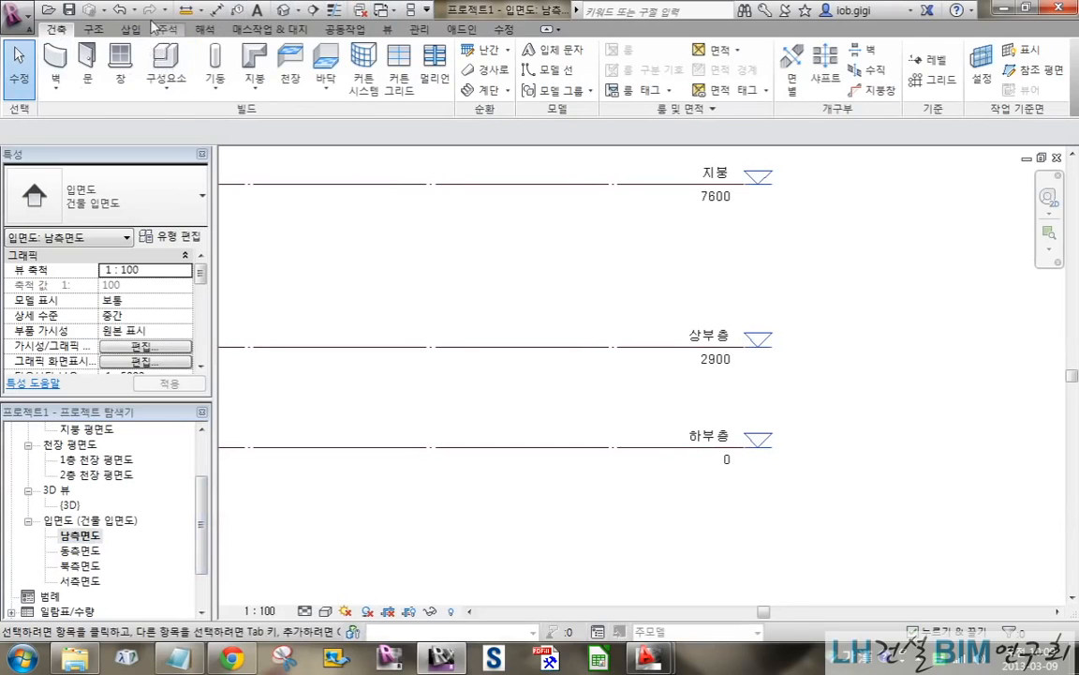
pyautogui.click(167, 29)
pyautogui.click(57, 64)
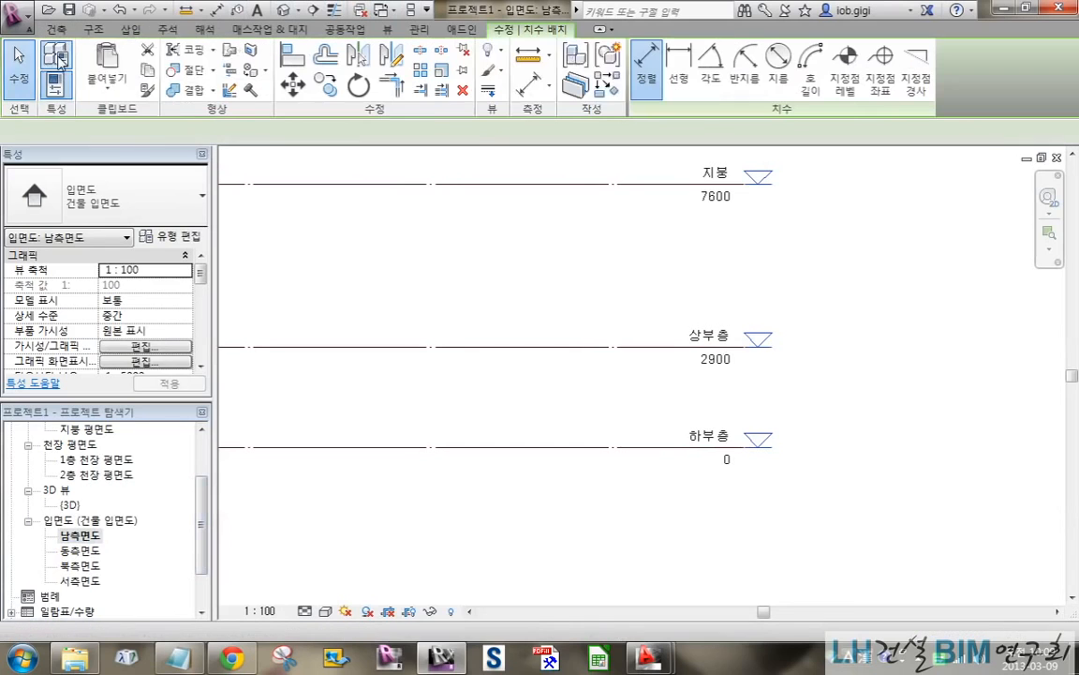
pyautogui.click(660, 448)
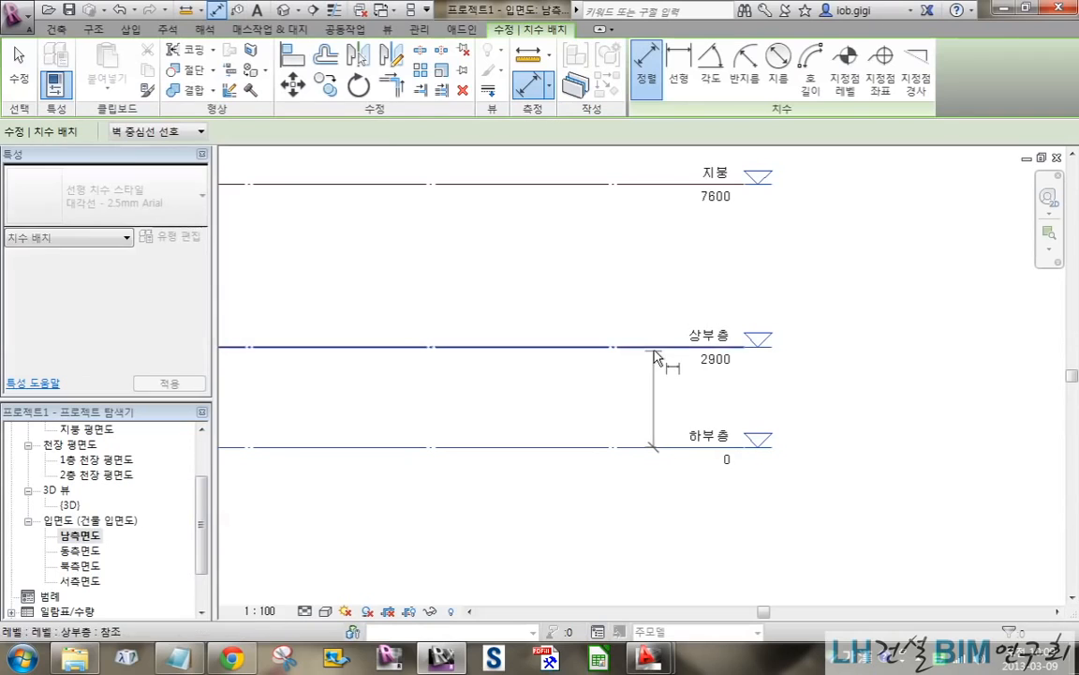
pyautogui.click(655, 347)
pyautogui.click(675, 389)
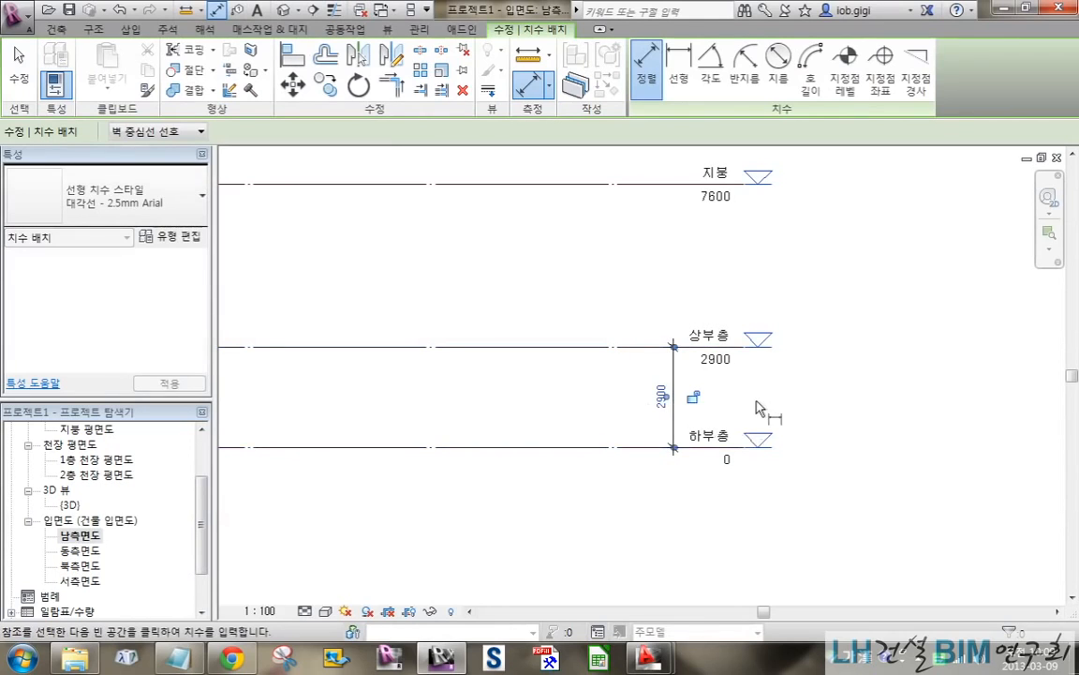
pyautogui.scroll(2, 759, 404)
pyautogui.press('Escape')
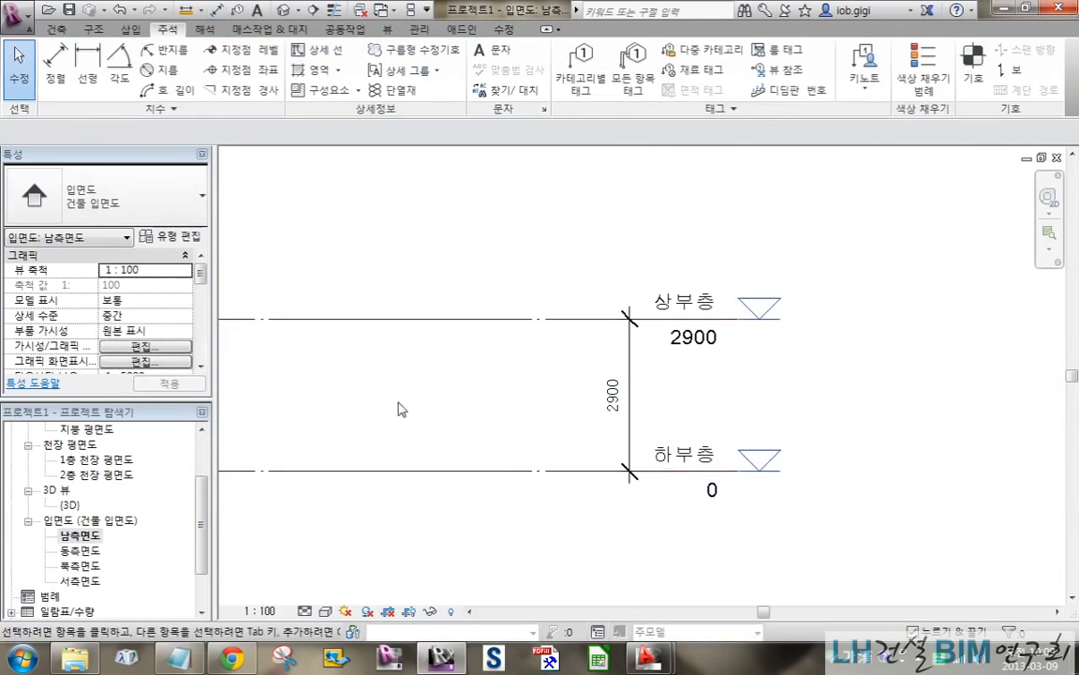
# Open the 1층 평면도 floor plan view and bring all four elevation markers into view.
pyautogui.scroll(-1, 415, 384)
pyautogui.moveTo(386, 415); pyautogui.dragTo(543, 373, button='middle')
pyautogui.scroll(3, 91, 465)
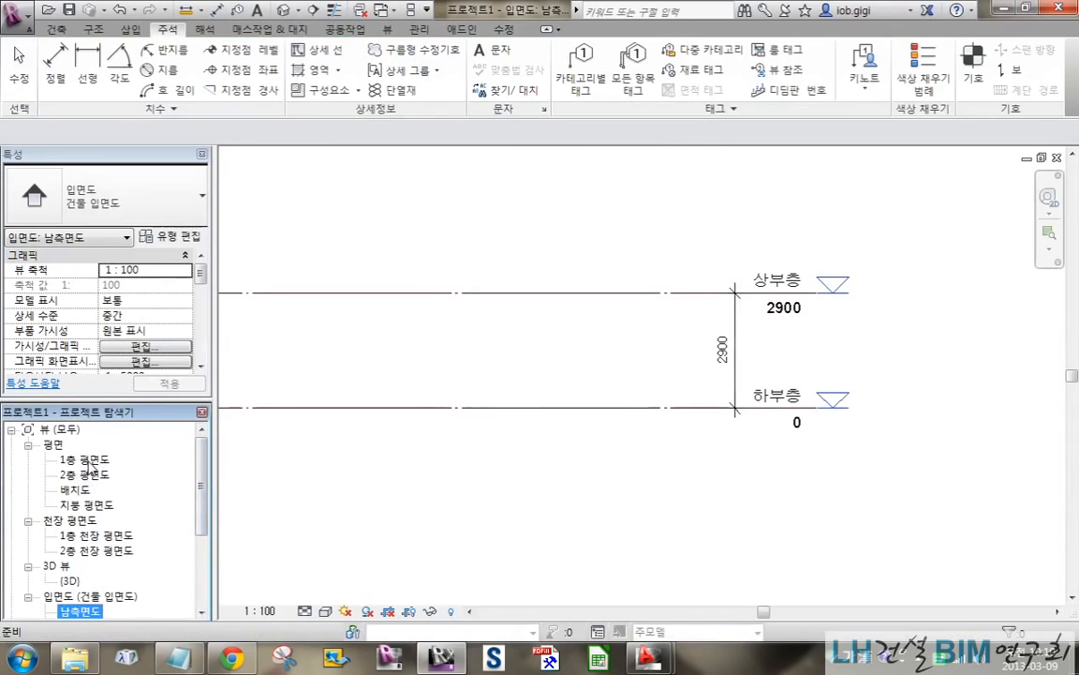
pyautogui.doubleClick(89, 461)
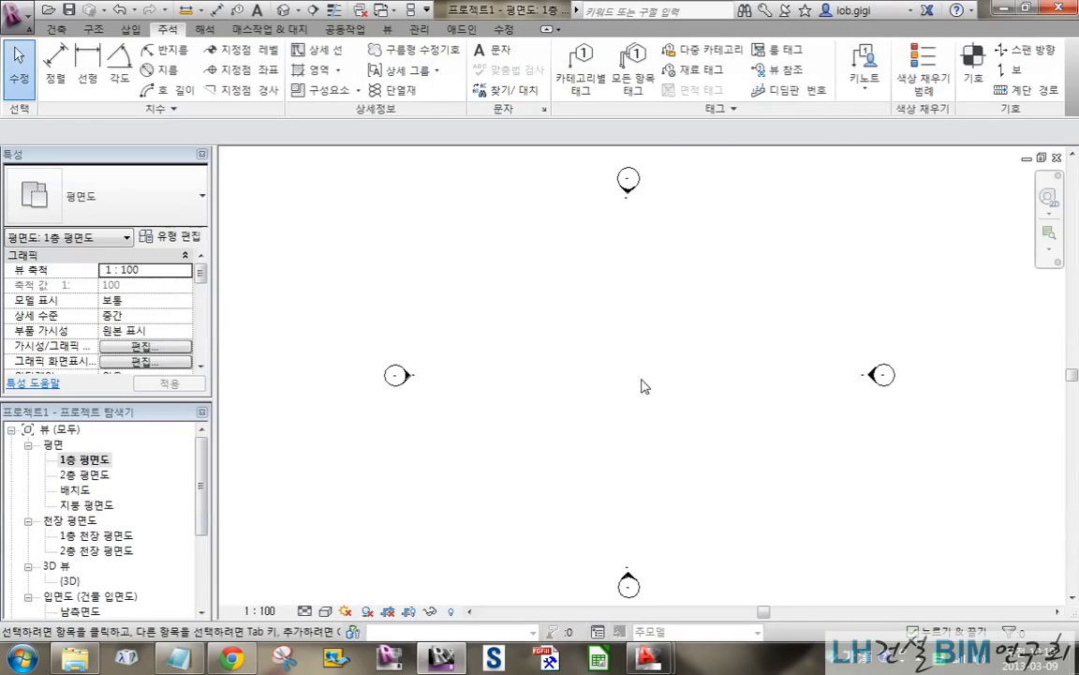
pyautogui.scroll(-2, 641, 386)
pyautogui.moveTo(826, 440); pyautogui.dragTo(764, 426, button='middle')
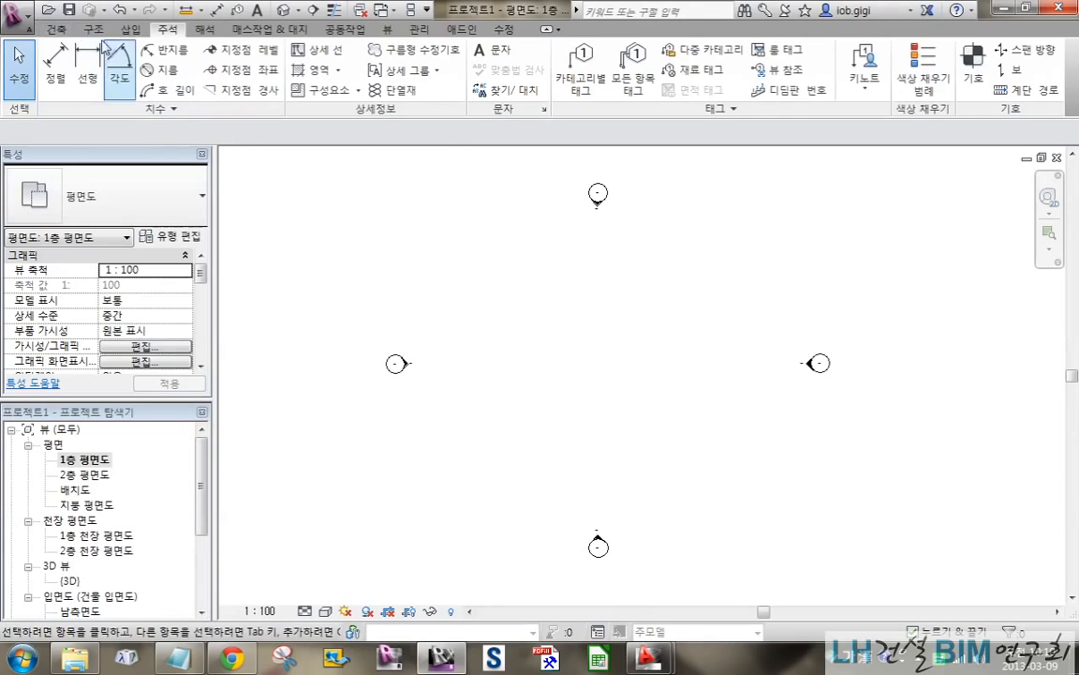
# Switch to Windows Explorer and open the 412_Arc folder under 400.BIM, 410_Model in the 2013.0309_스터디(공동주택.초중급) project, widening the window.
pyautogui.click(128, 29)
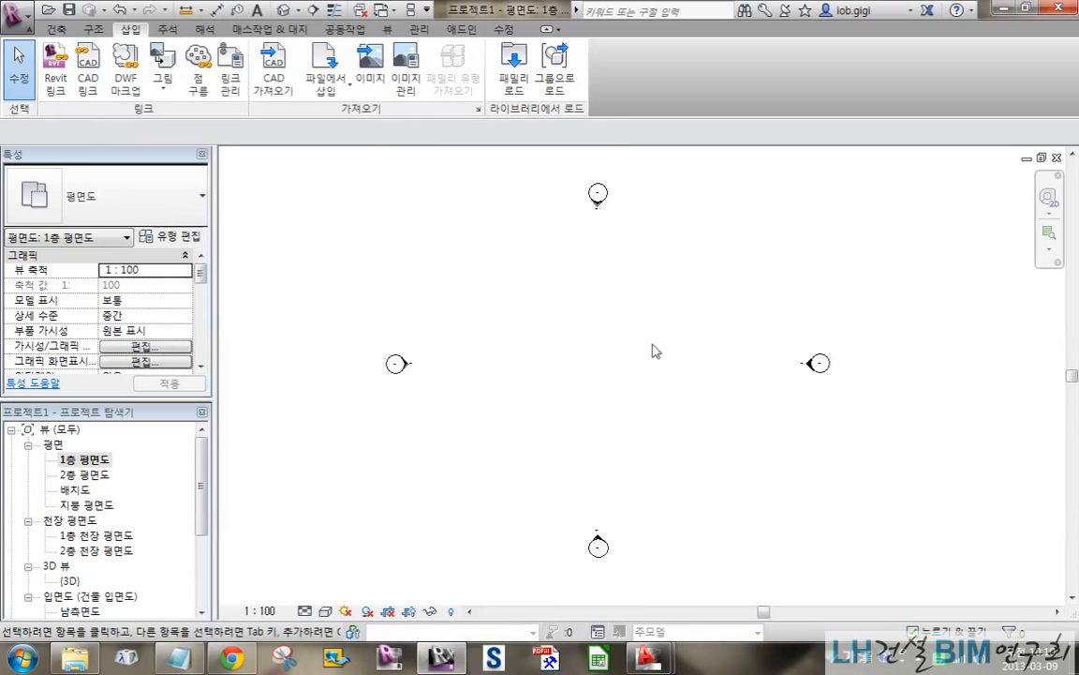
pyautogui.click(75, 659)
pyautogui.scroll(-4, 225, 313)
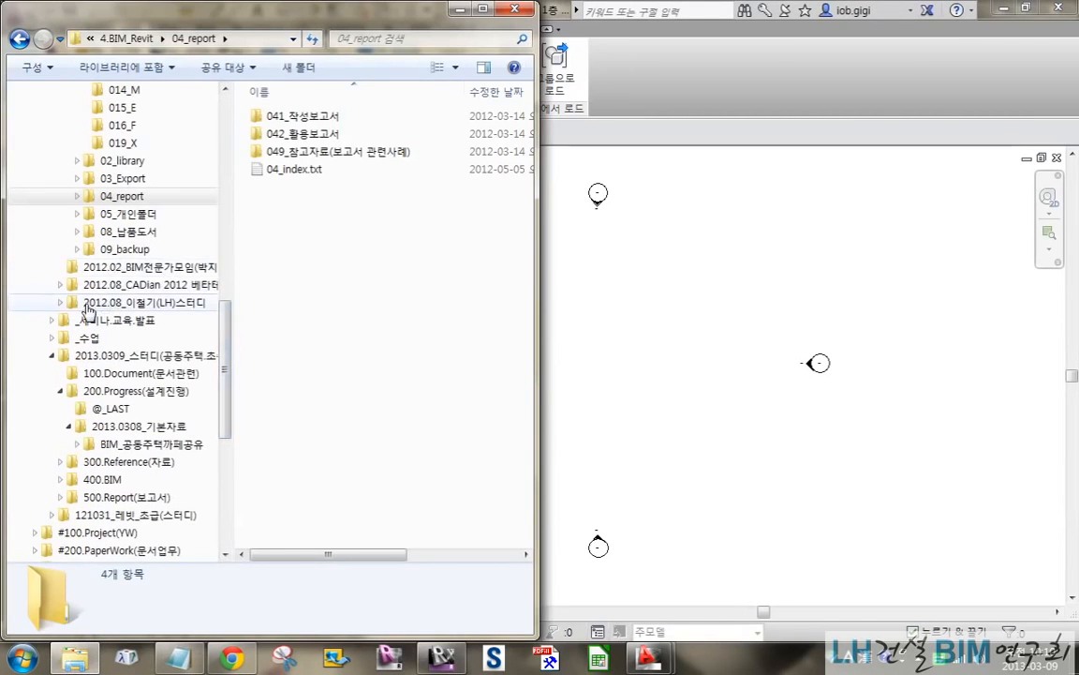
pyautogui.click(103, 355)
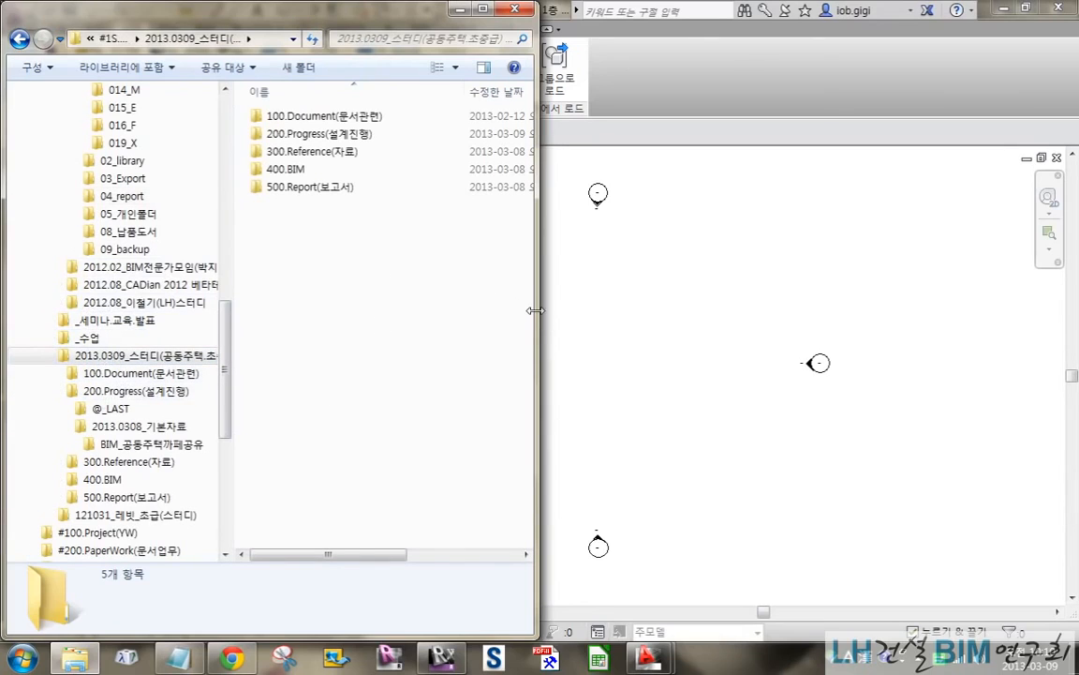
pyautogui.moveTo(534, 310); pyautogui.dragTo(805, 319)
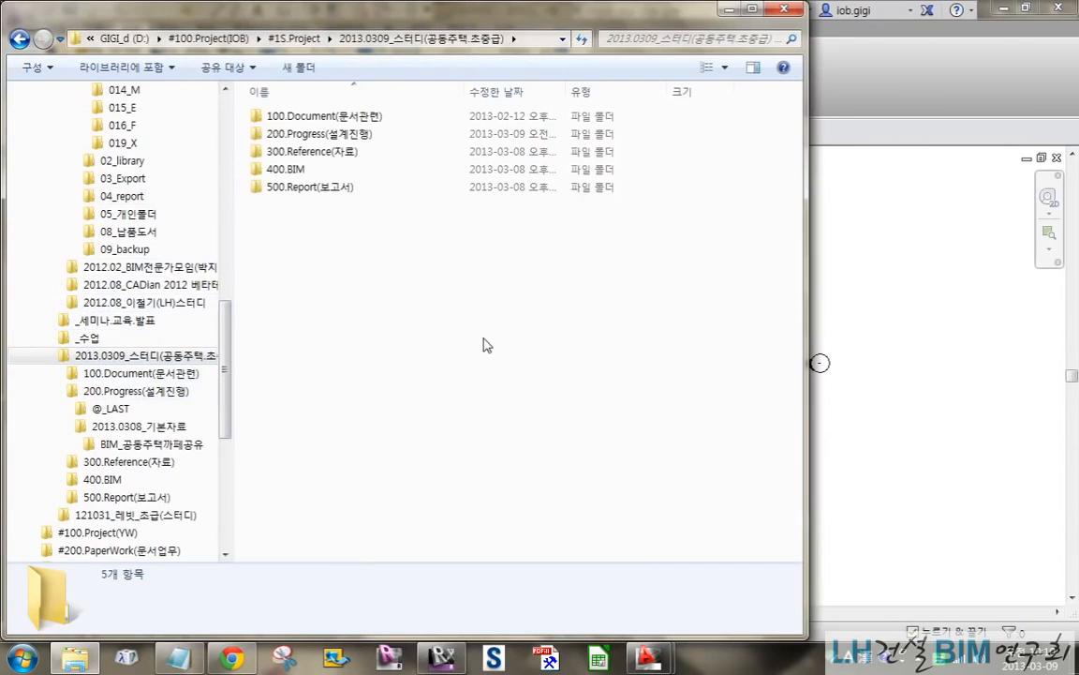
pyautogui.doubleClick(292, 174)
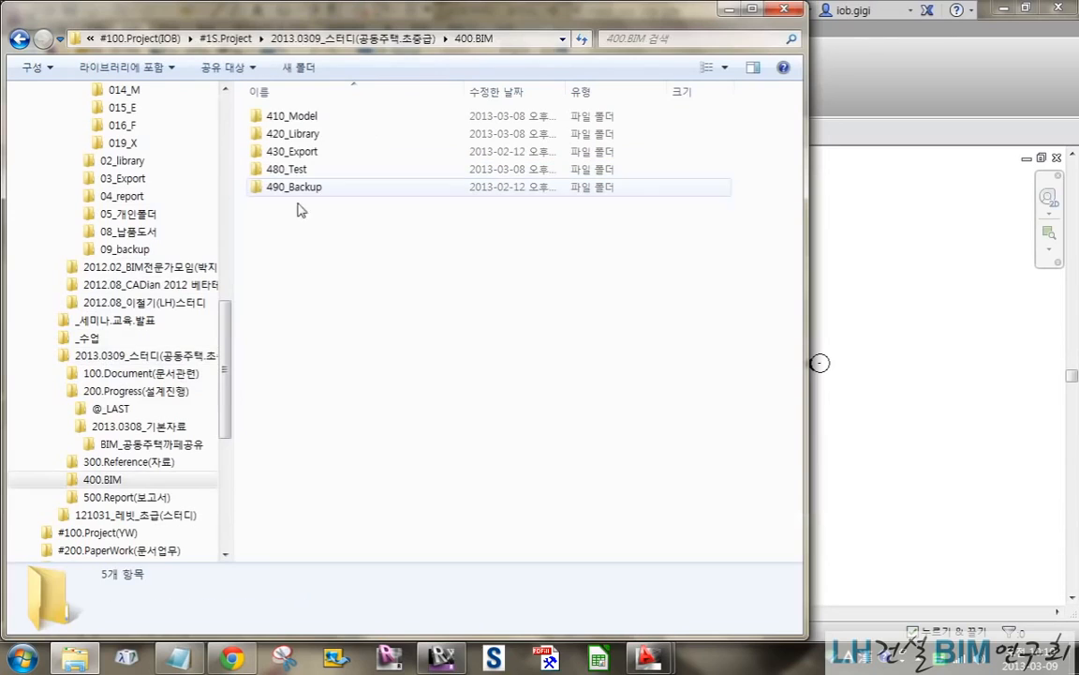
pyautogui.doubleClick(309, 117)
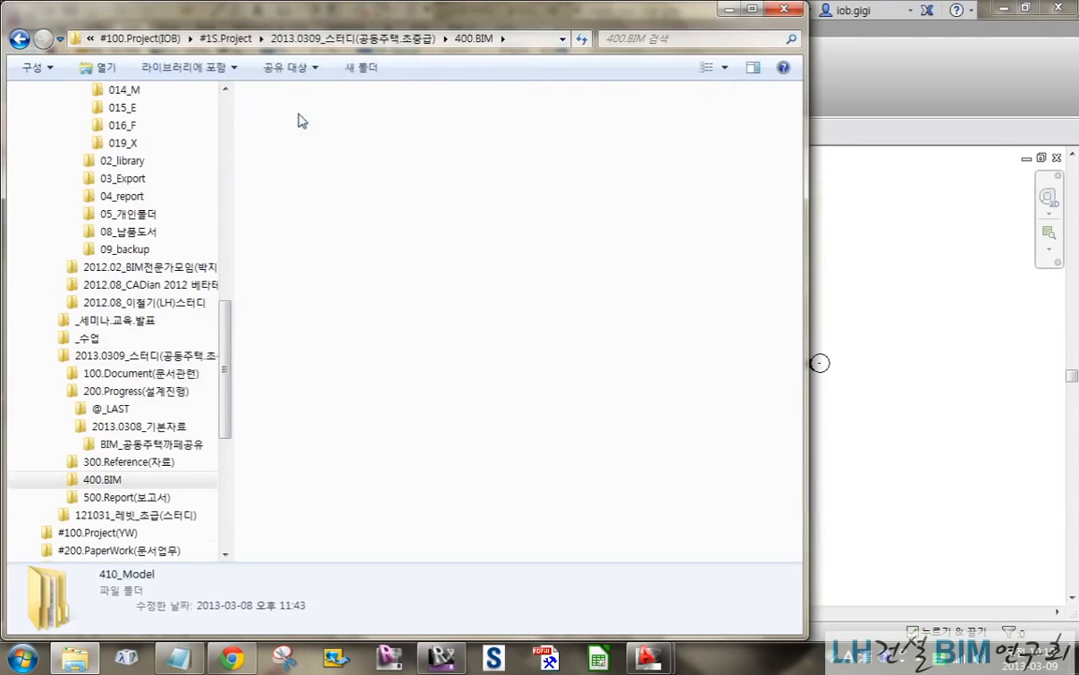
pyautogui.doubleClick(272, 133)
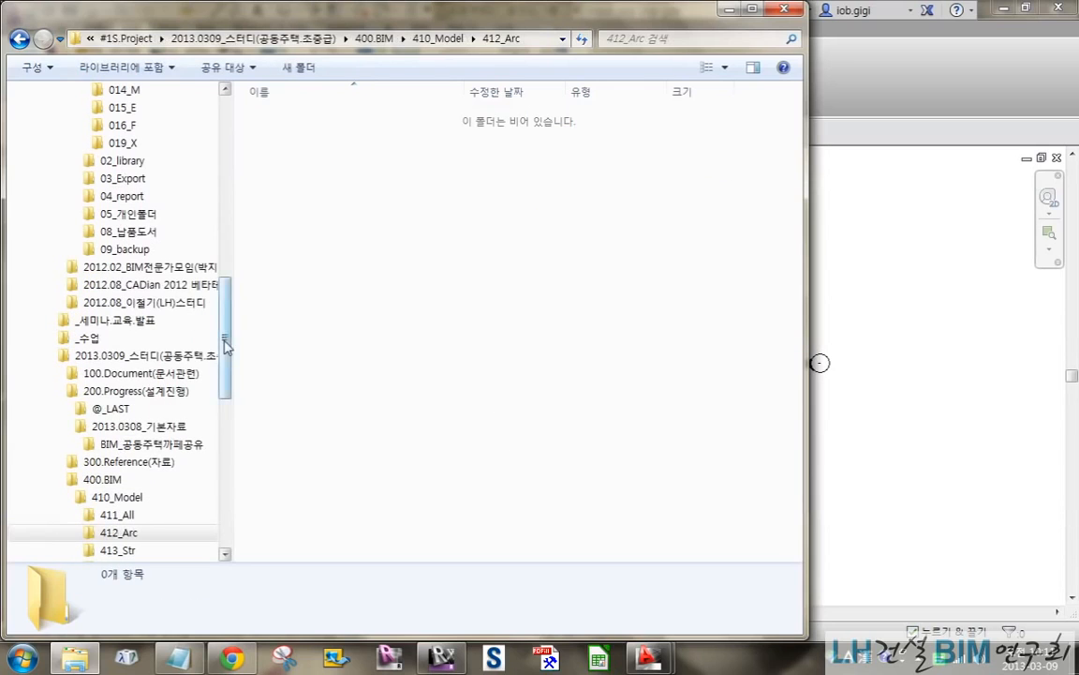
pyautogui.moveTo(225, 337); pyautogui.dragTo(225, 386)
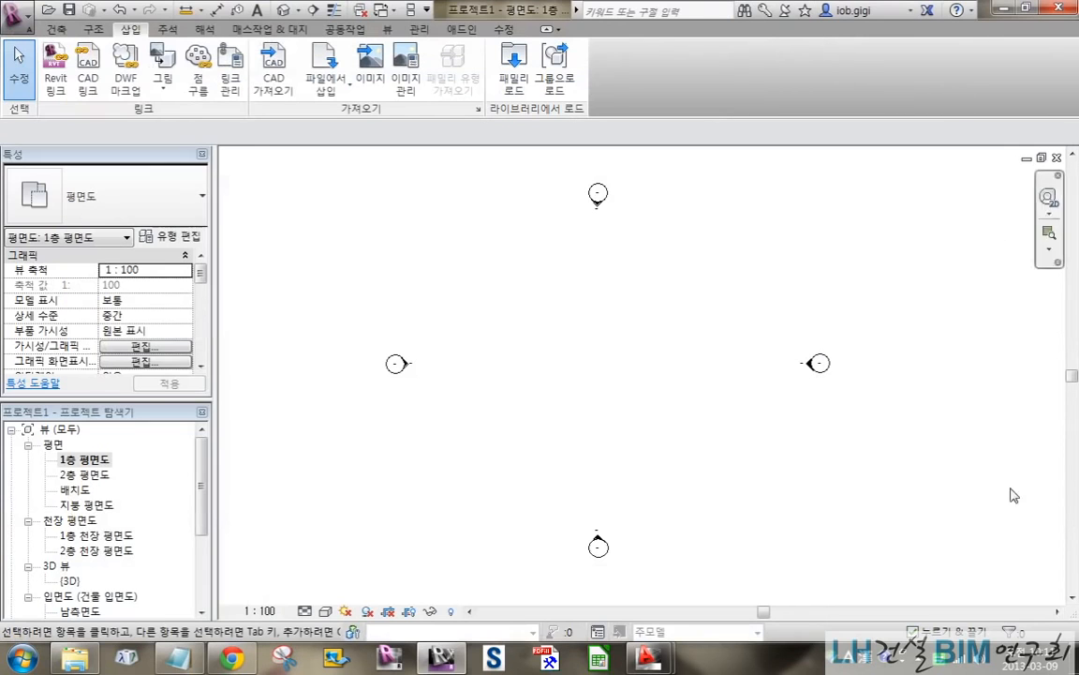
# Return to Revit and start saving the project, choosing 400.BIM, 410_Model, 412_Arc in the 2013.0309_스터디(공동주택.초중급) project as the location.
pyautogui.click(851, 89)
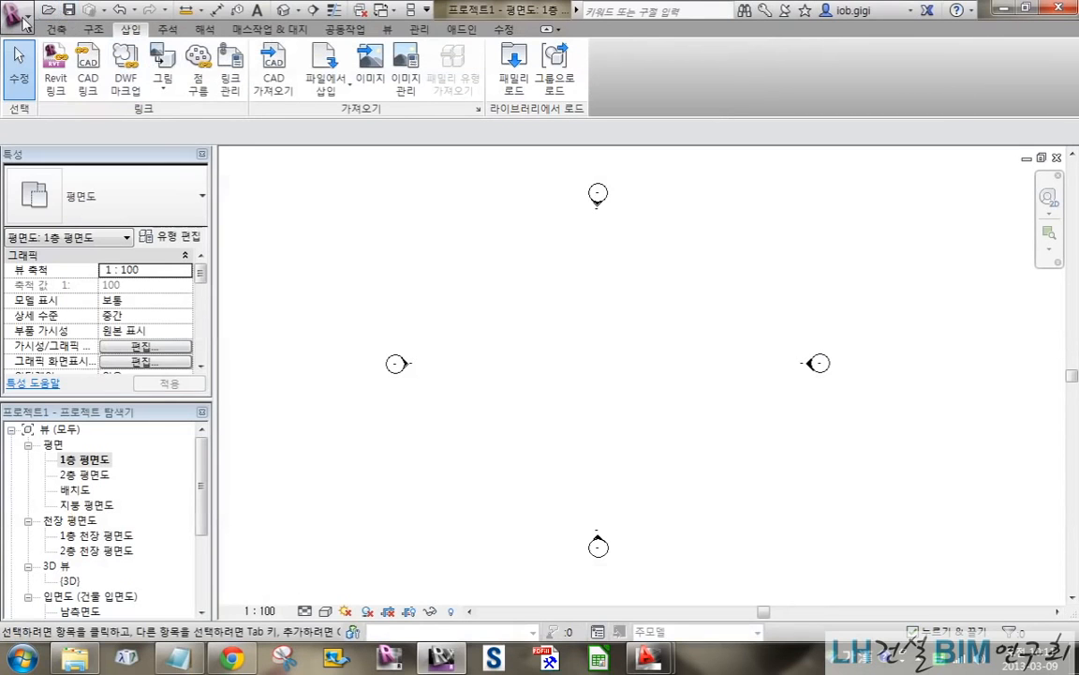
pyautogui.hotkey('ctrl', 's')
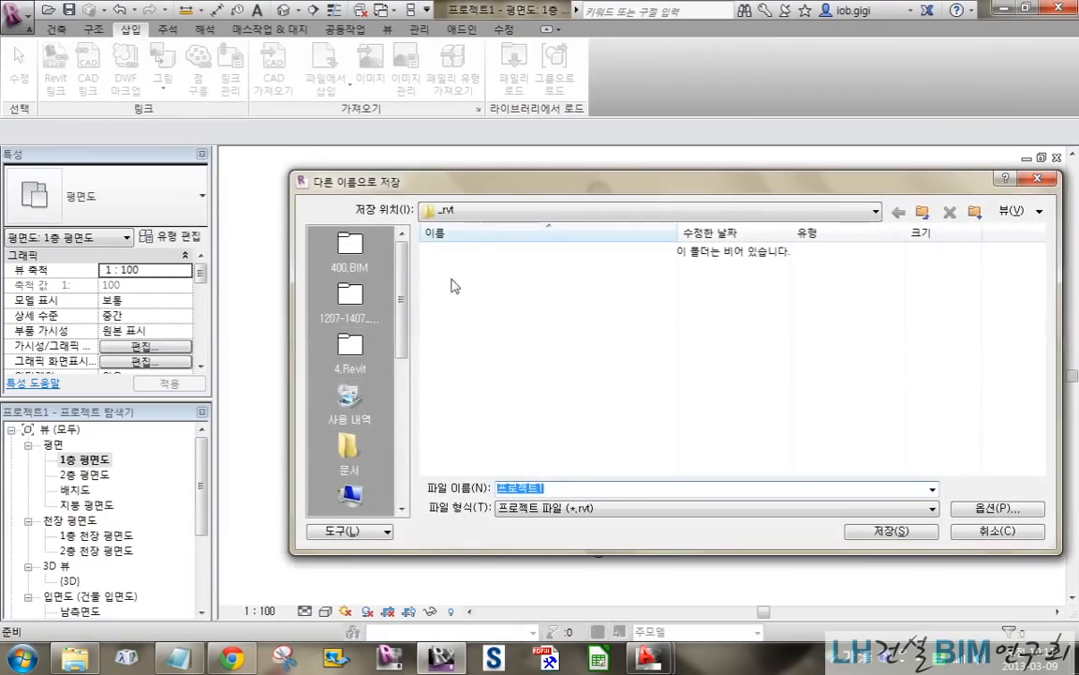
pyautogui.click(469, 211)
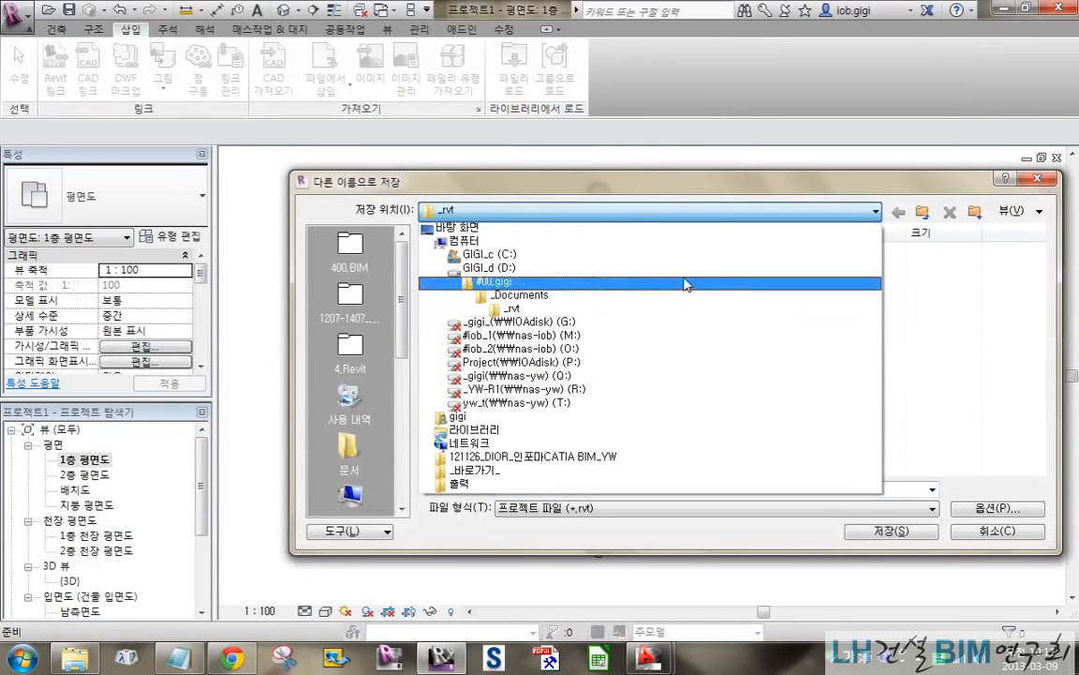
pyautogui.click(562, 268)
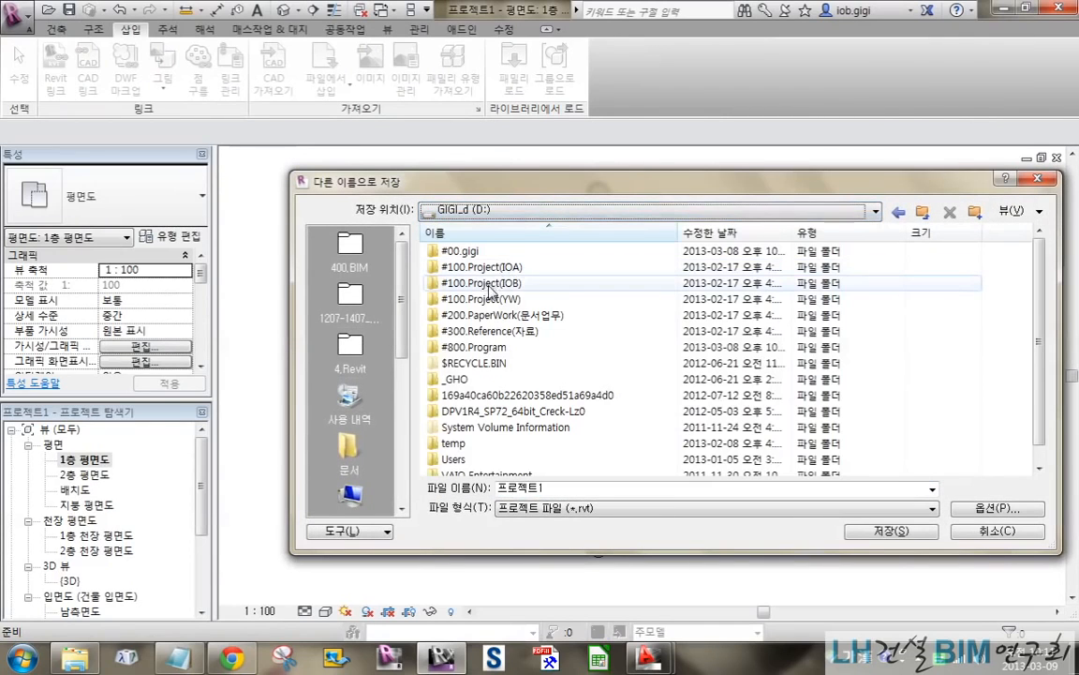
pyautogui.doubleClick(485, 283)
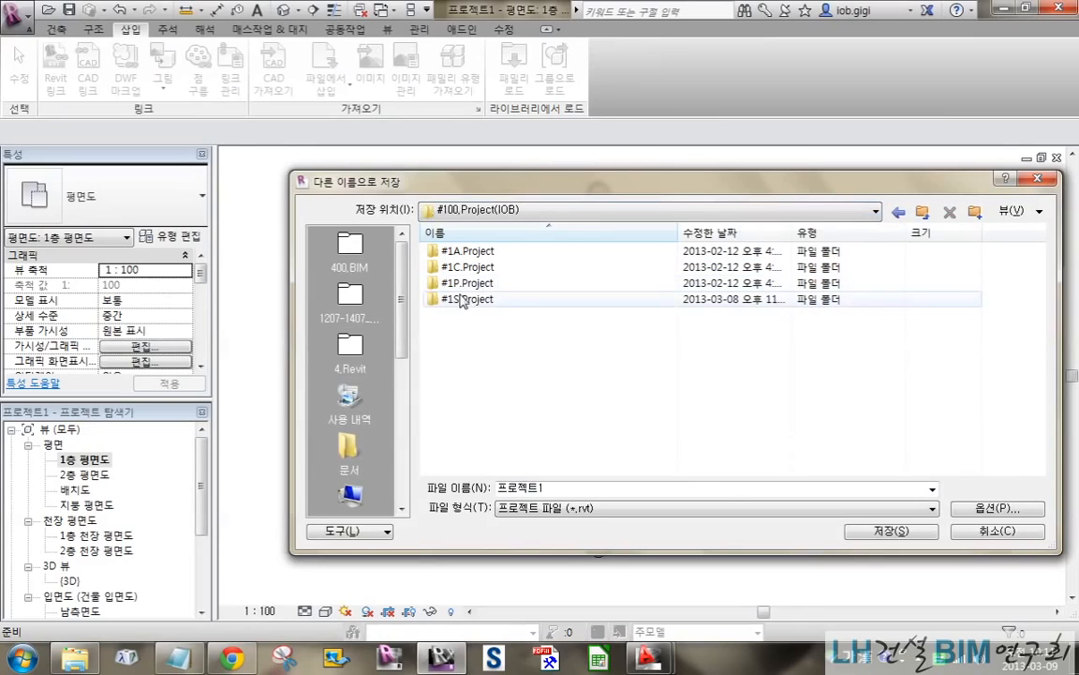
pyautogui.doubleClick(463, 299)
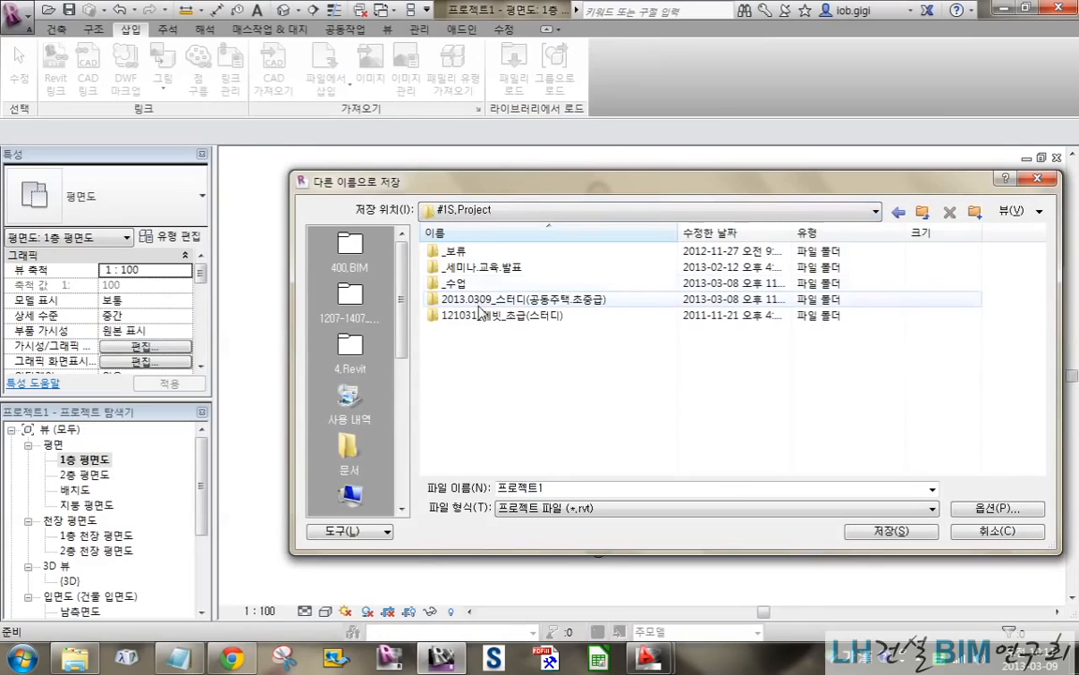
pyautogui.doubleClick(468, 299)
pyautogui.doubleClick(458, 299)
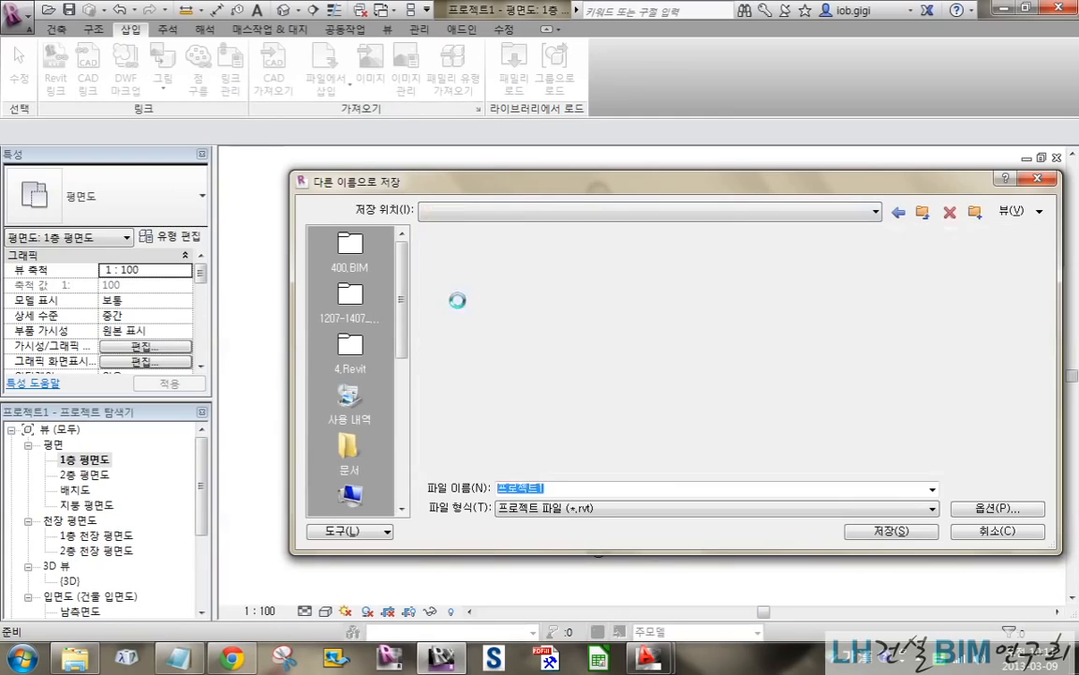
pyautogui.doubleClick(459, 251)
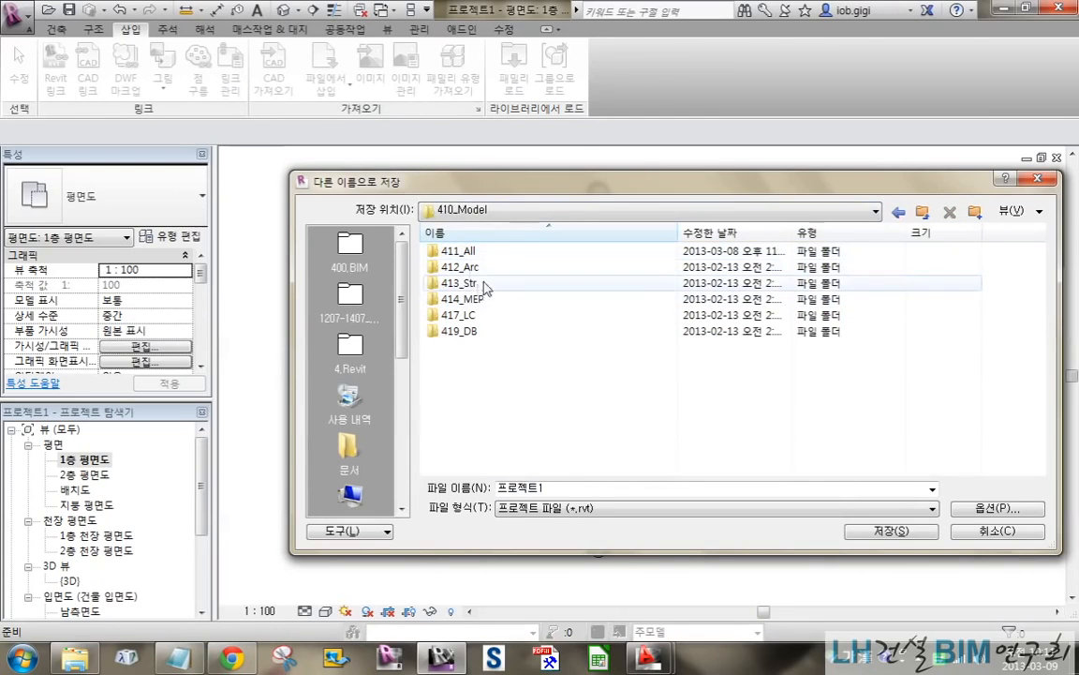
pyautogui.doubleClick(463, 267)
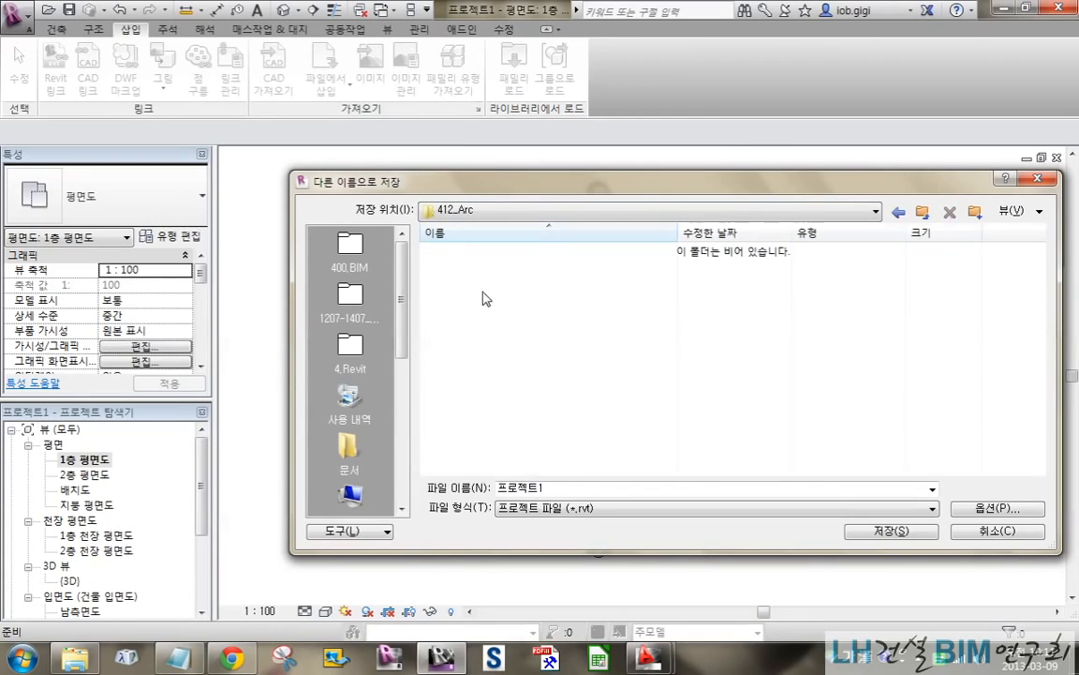
# Name the project file 단위세대_01 and save it.
pyautogui.doubleClick(592, 490)
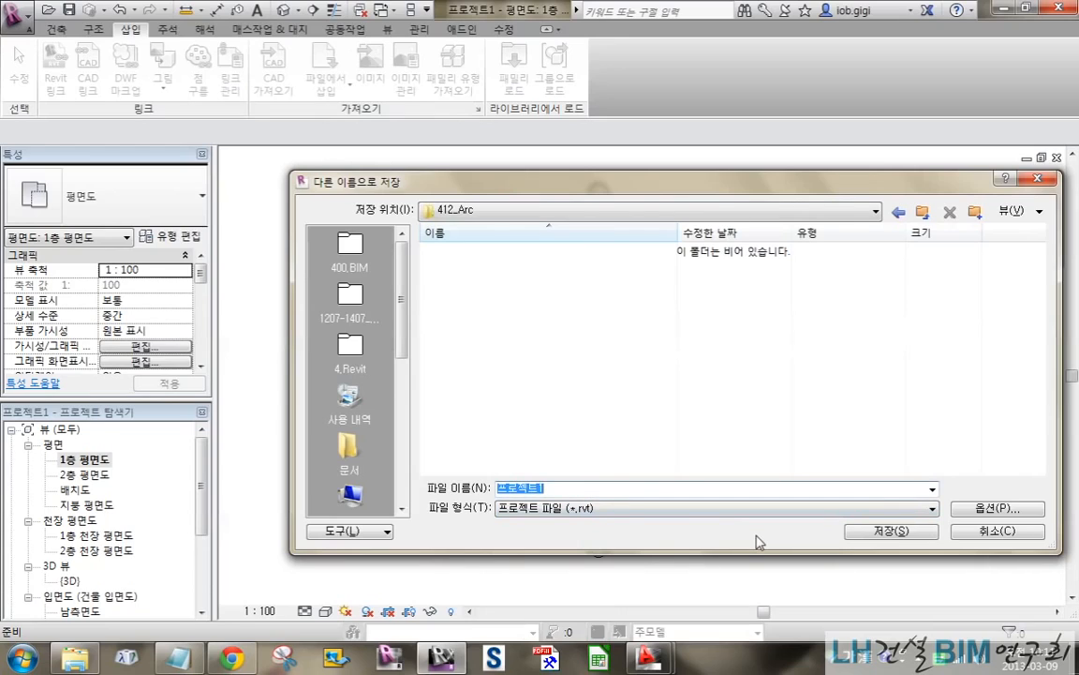
pyautogui.write('ㄷ')
pyautogui.write('위세대_01')
pyautogui.click(885, 532)
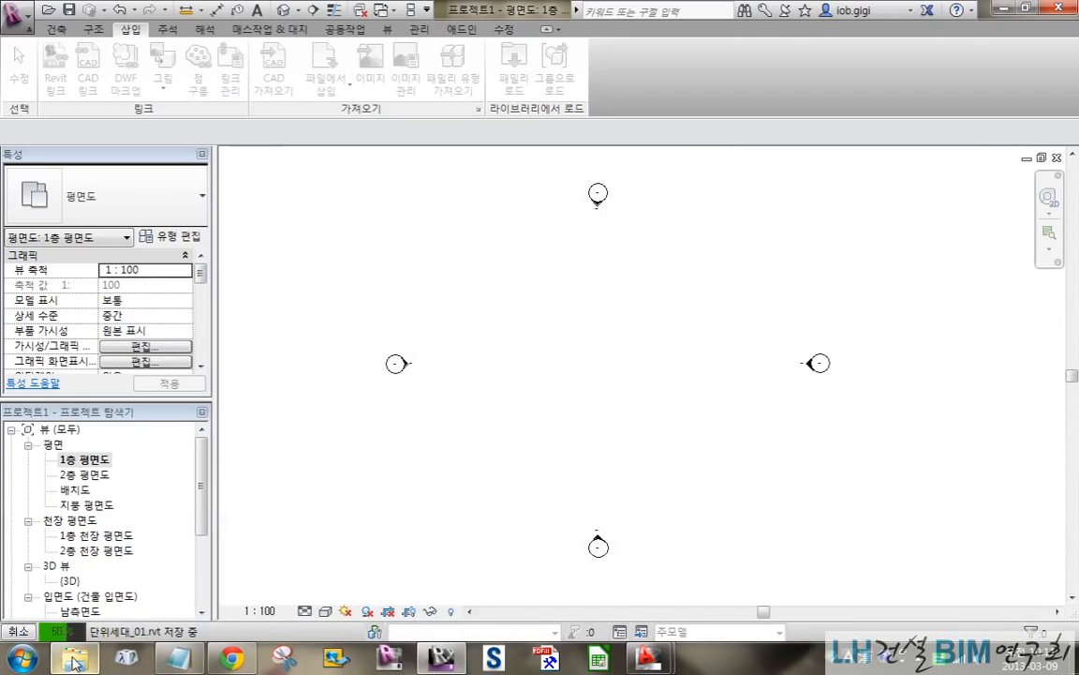
pyautogui.moveTo(75, 661)
pyautogui.click(71, 568)
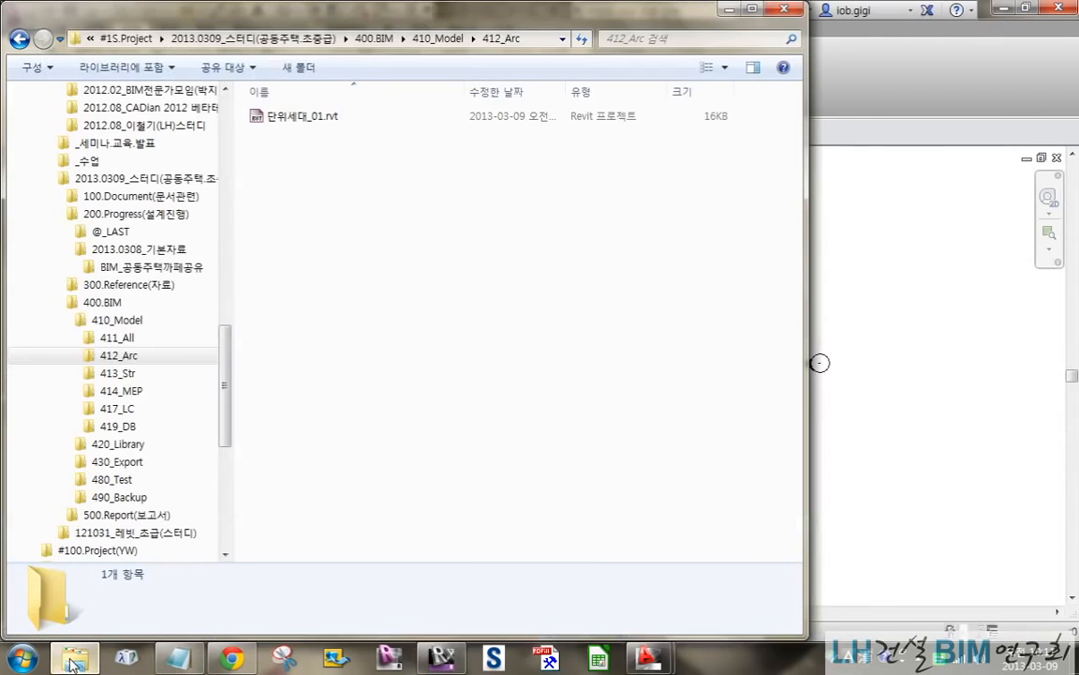
pyautogui.rightClick(298, 172)
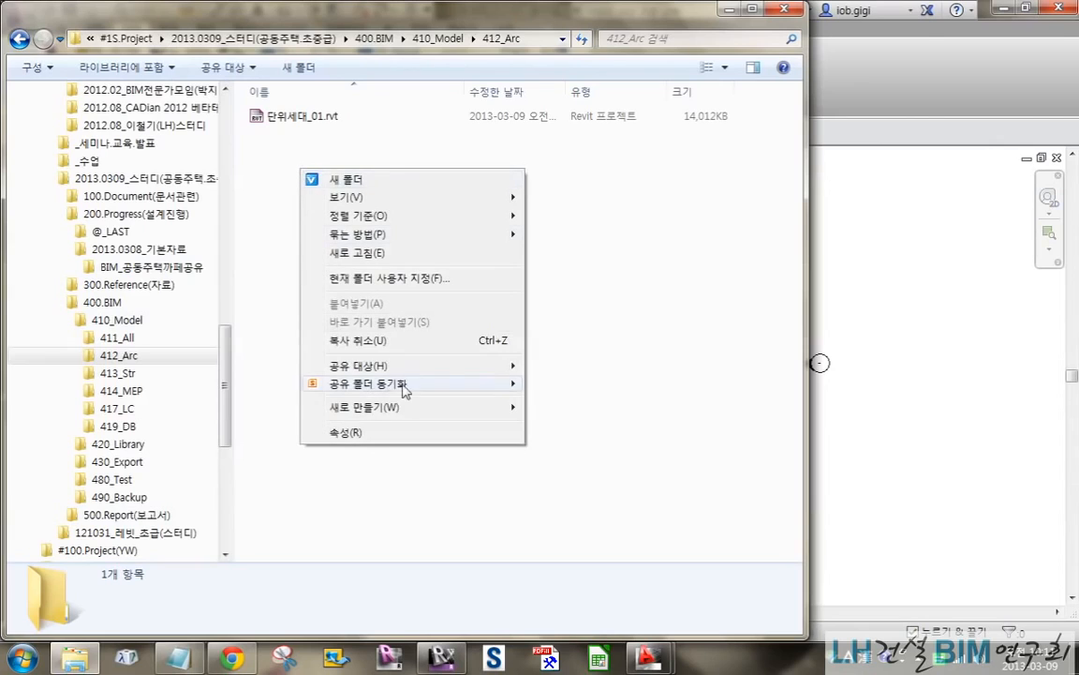
pyautogui.moveTo(391, 408)
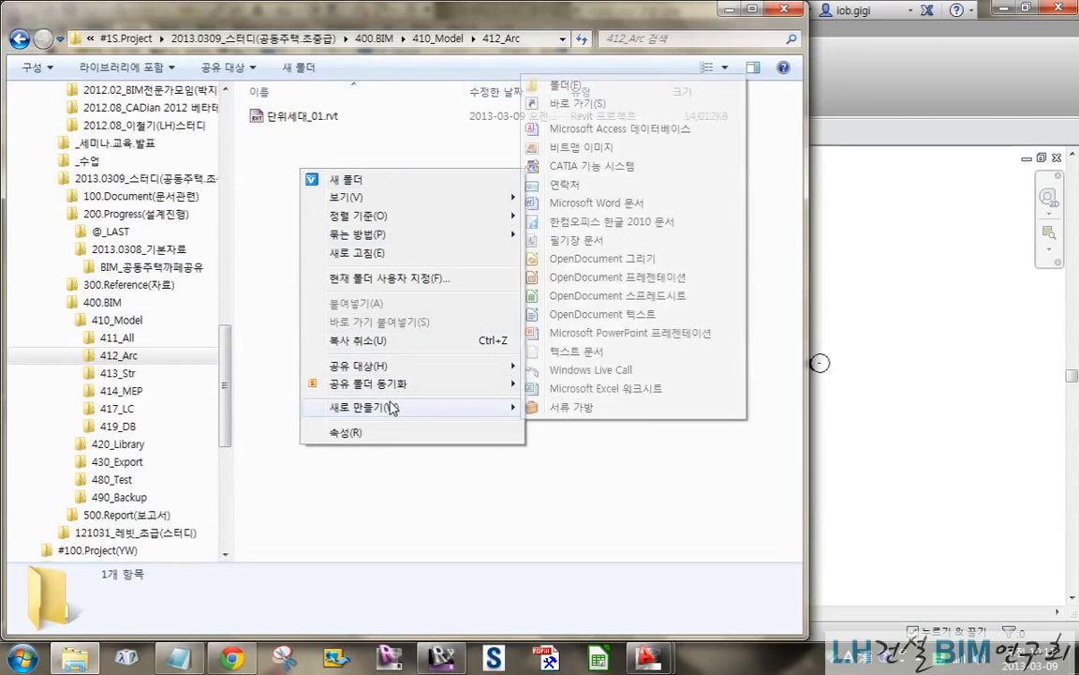
pyautogui.click(543, 85)
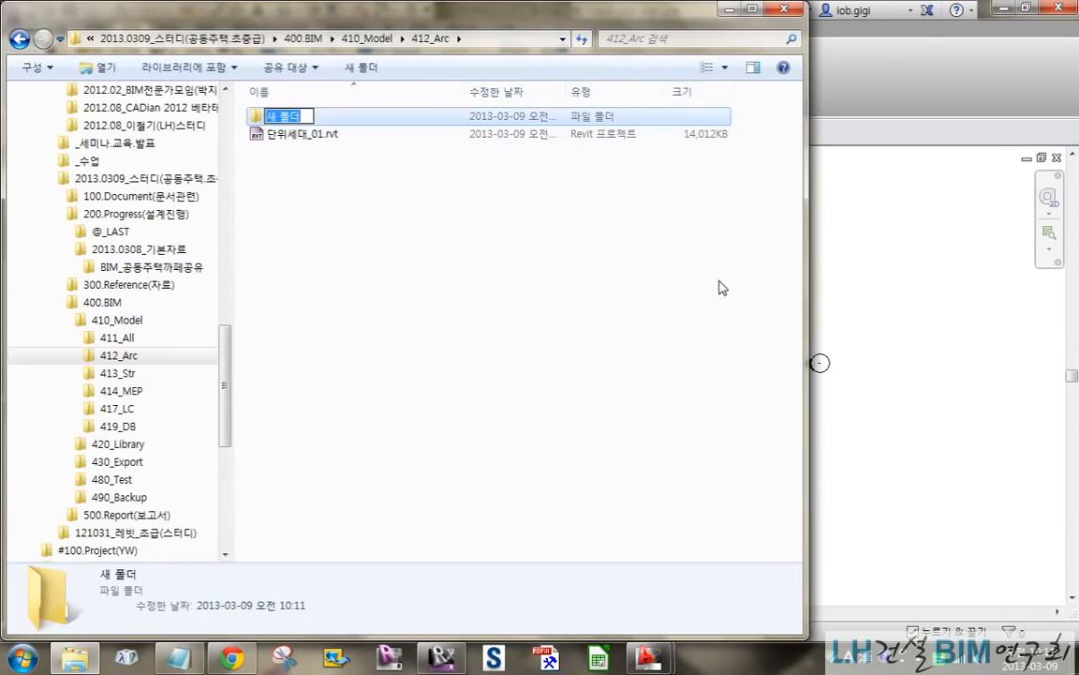
pyautogui.write('@@')
pyautogui.write('link_dwg')
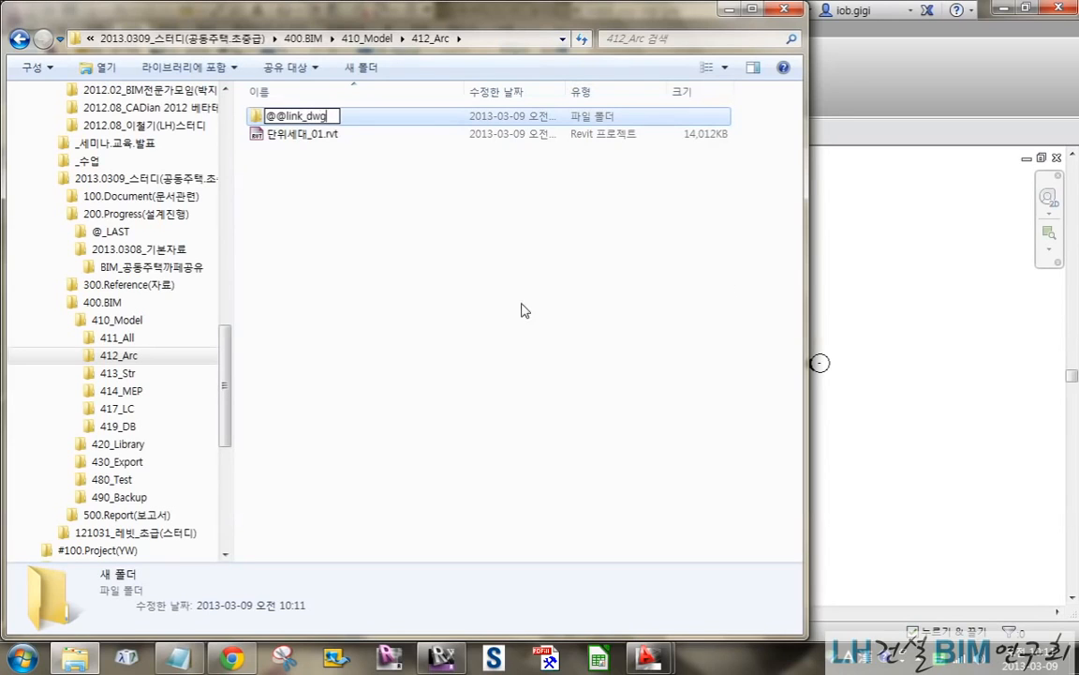
pyautogui.click(523, 308)
pyautogui.doubleClick(295, 115)
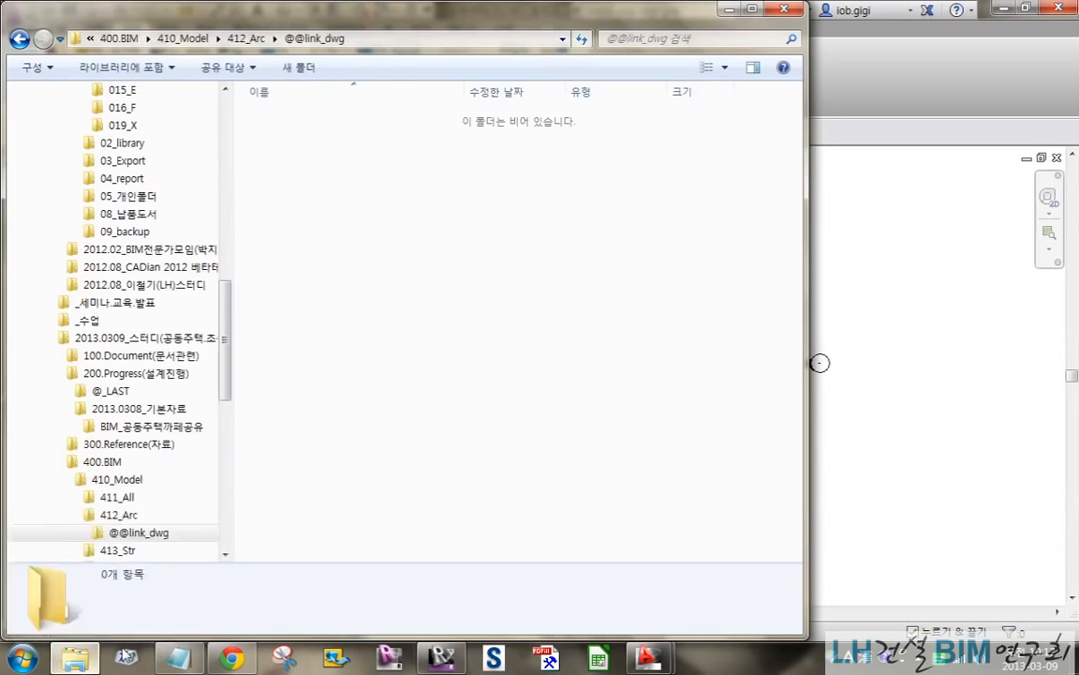
# In a second Explorer window, open the study project's 200.Progress(설계진행), 2013.0308_기본자료, BIM_공동주택까페공유 folder.
pyautogui.press('super+e')
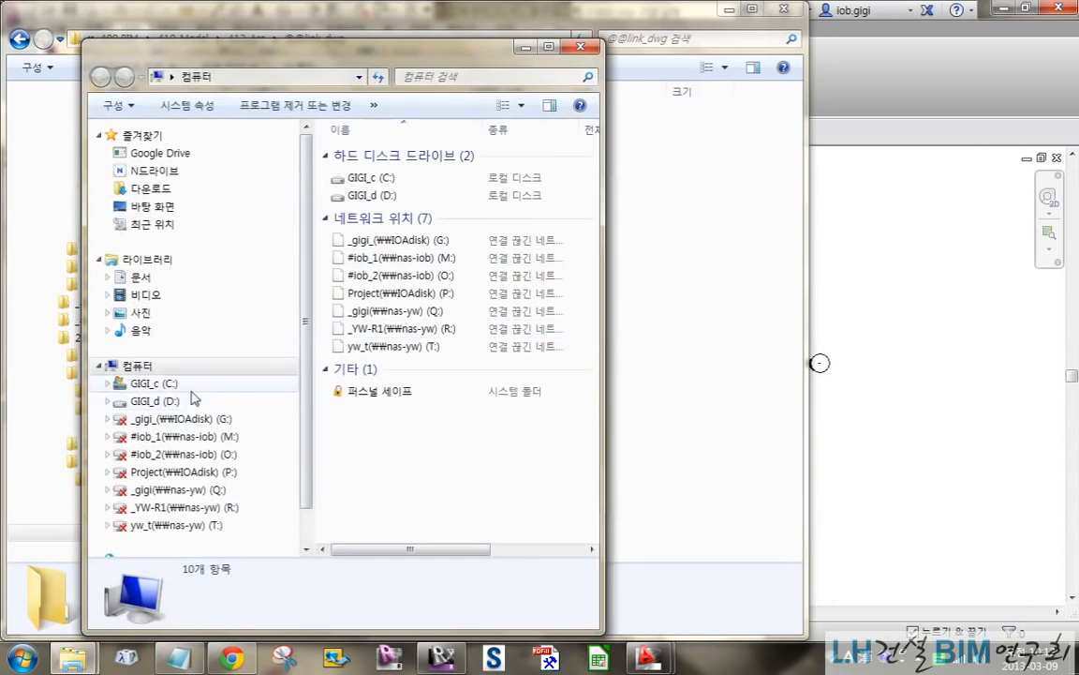
pyautogui.click(142, 403)
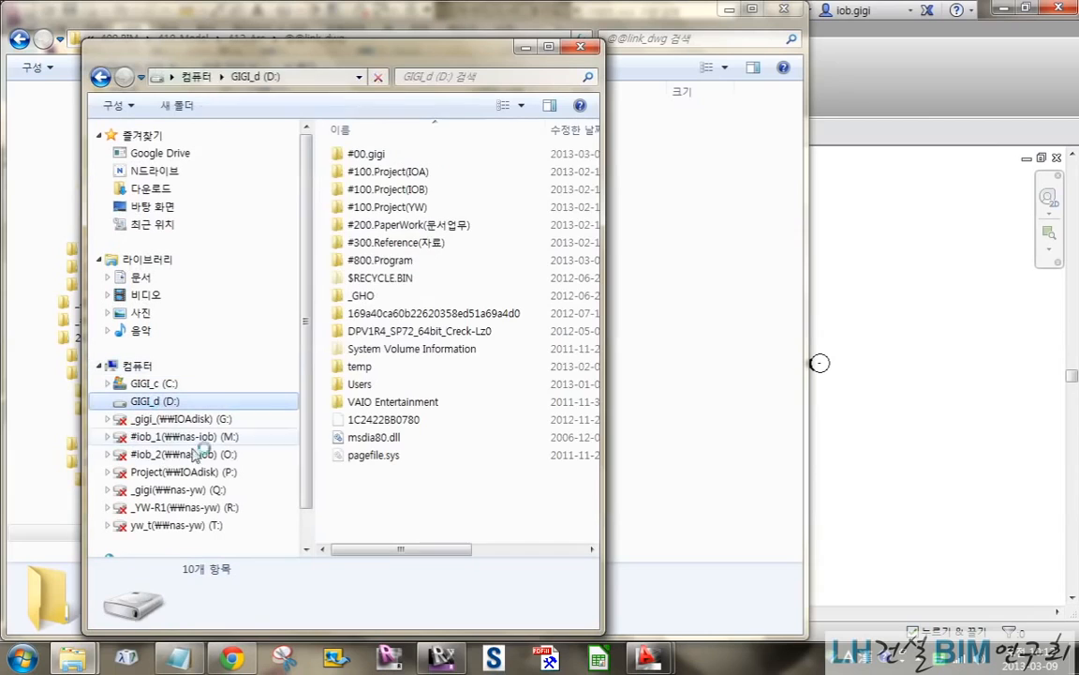
pyautogui.doubleClick(386, 190)
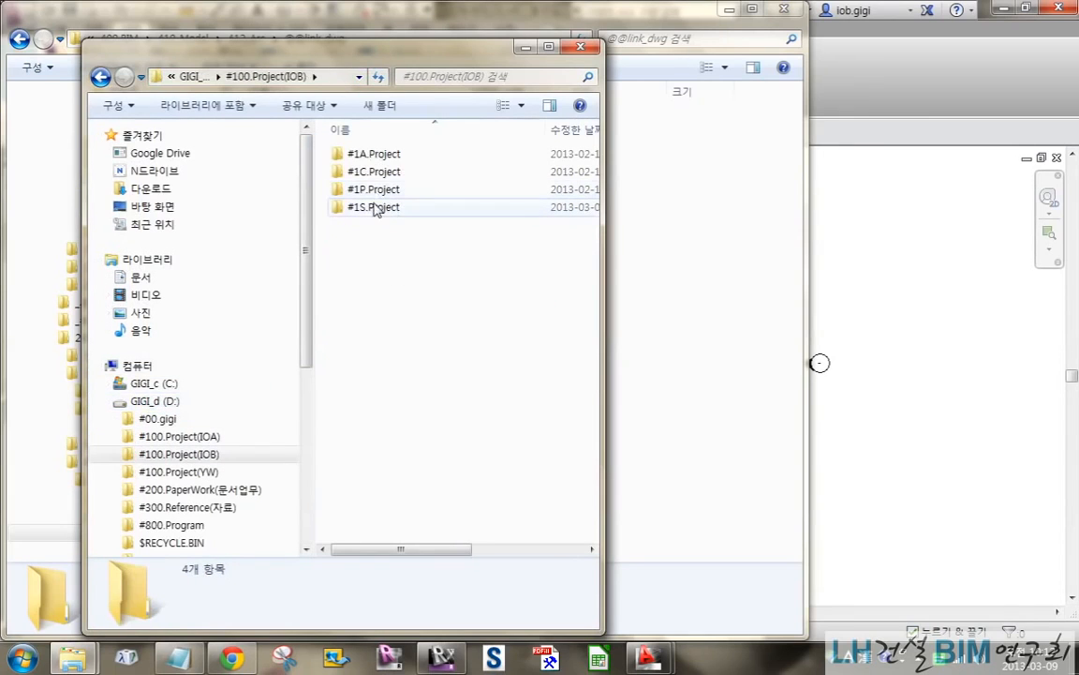
pyautogui.doubleClick(377, 208)
pyautogui.doubleClick(381, 208)
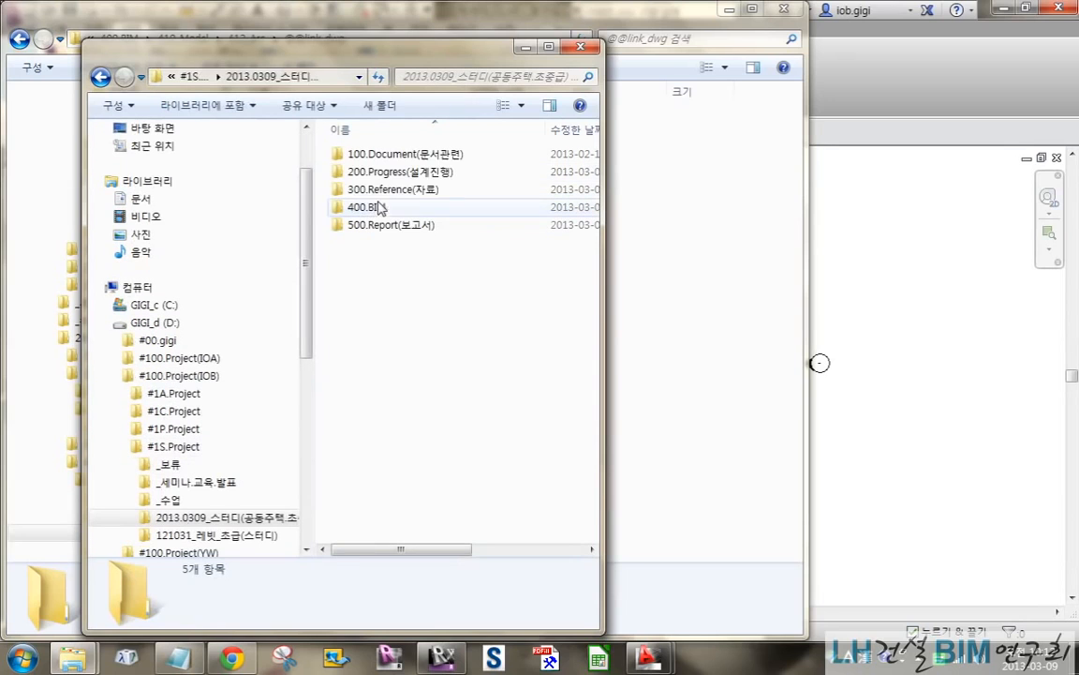
pyautogui.doubleClick(372, 176)
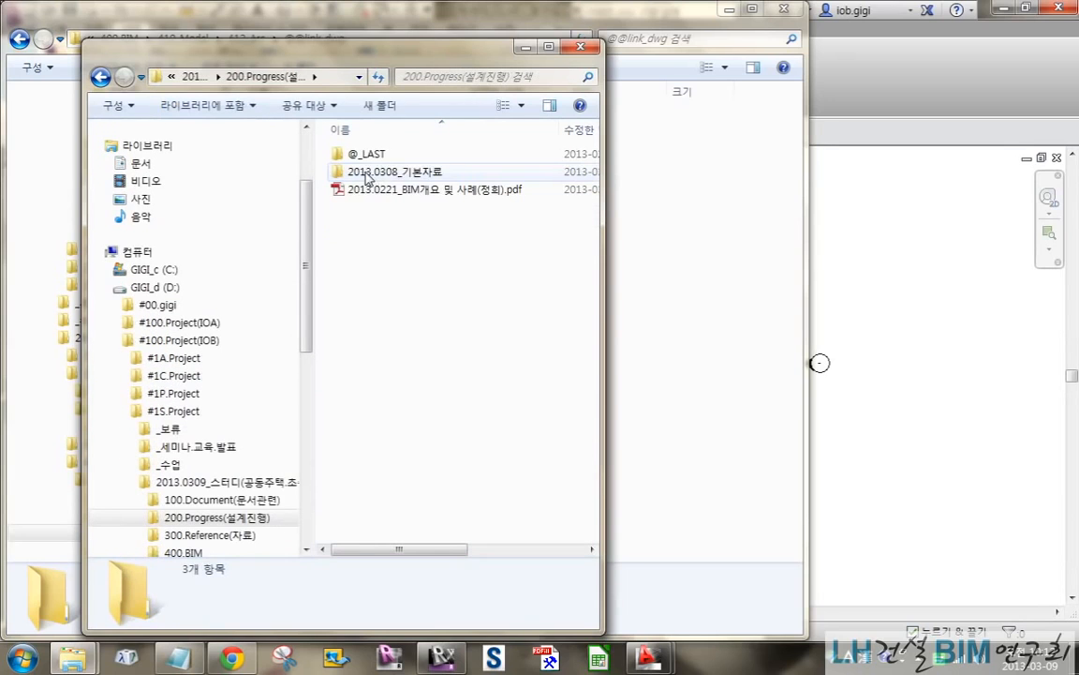
pyautogui.doubleClick(372, 176)
pyautogui.click(363, 157)
pyautogui.doubleClick(364, 157)
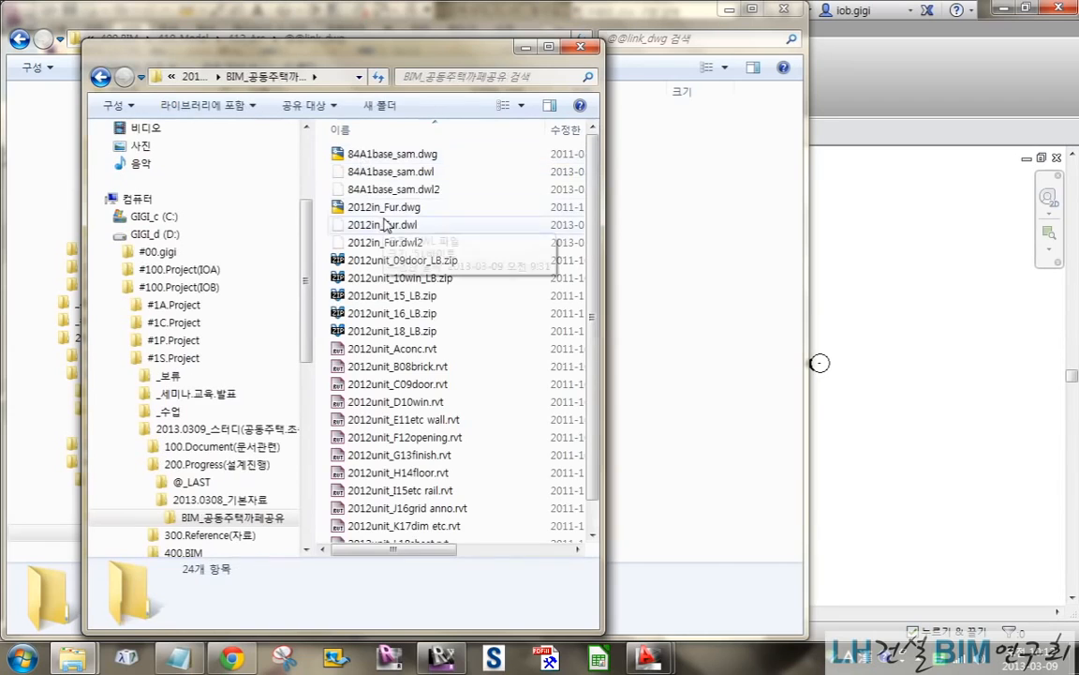
pyautogui.moveTo(420, 60); pyautogui.dragTo(797, 44)
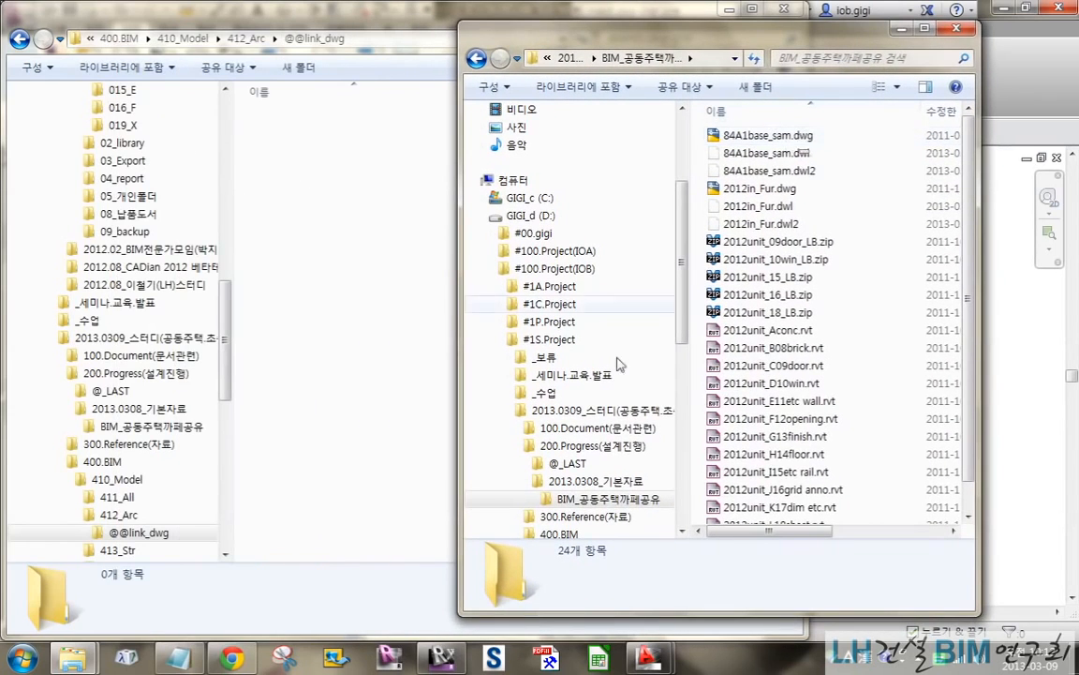
pyautogui.moveTo(647, 659)
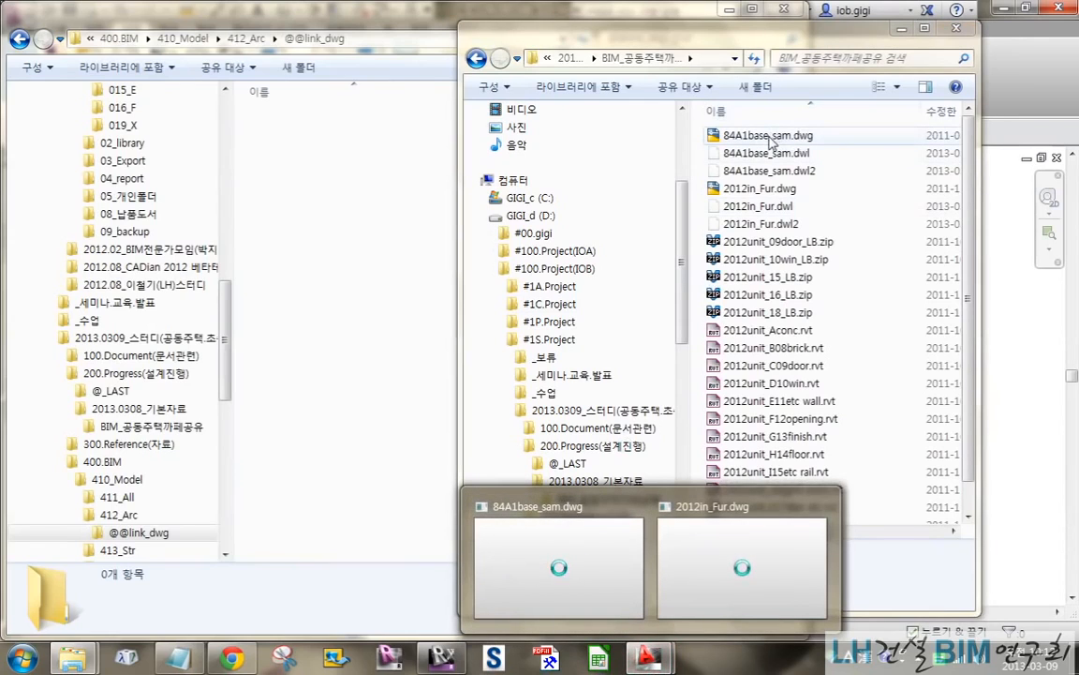
pyautogui.moveTo(759, 137); pyautogui.dragTo(347, 194)
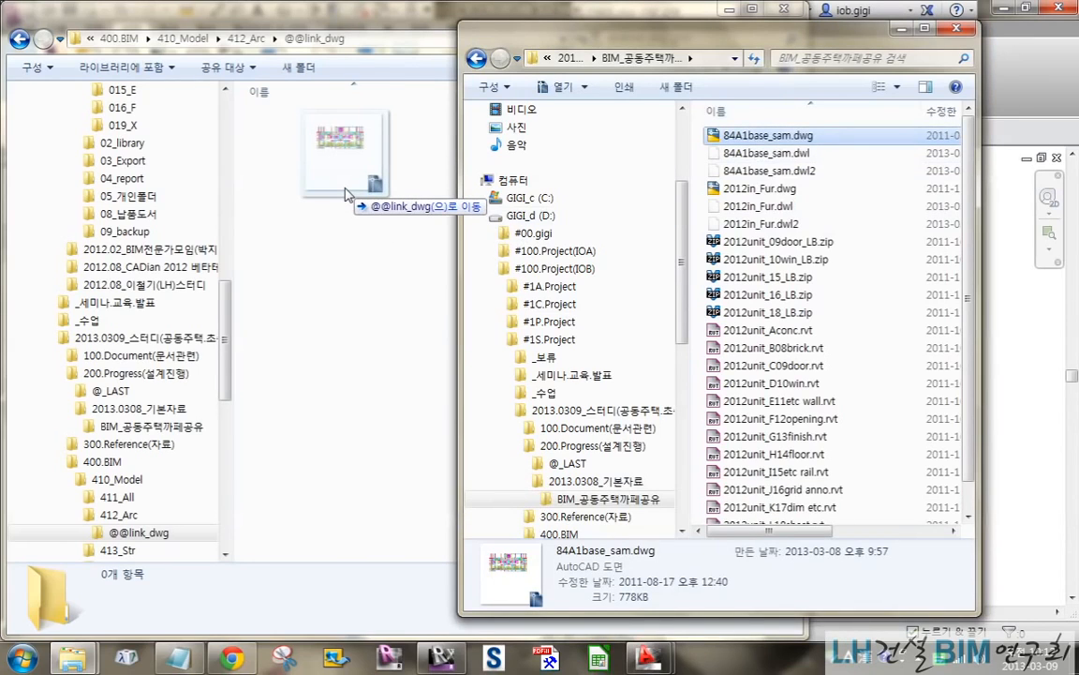
pyautogui.moveTo(347, 194); pyautogui.dragTo(349, 196)
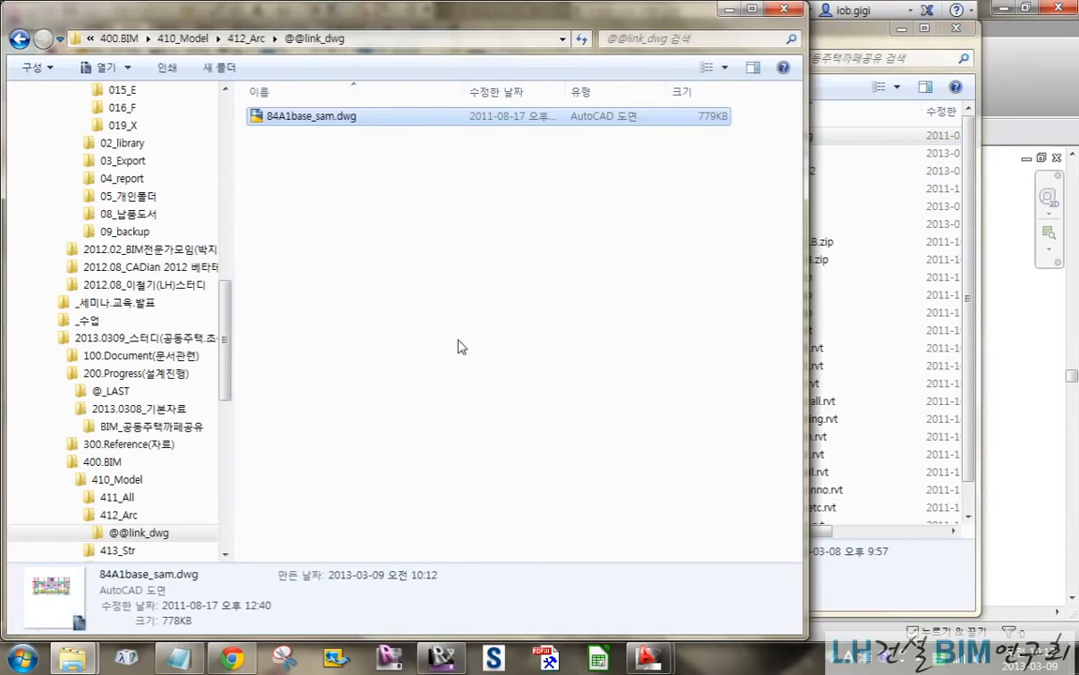
# Switch to Revit, start a CAD link for the first-floor plan, and add the current 412_Arc folder to the dialog's folder shortcuts.
pyautogui.press('BackSpace')
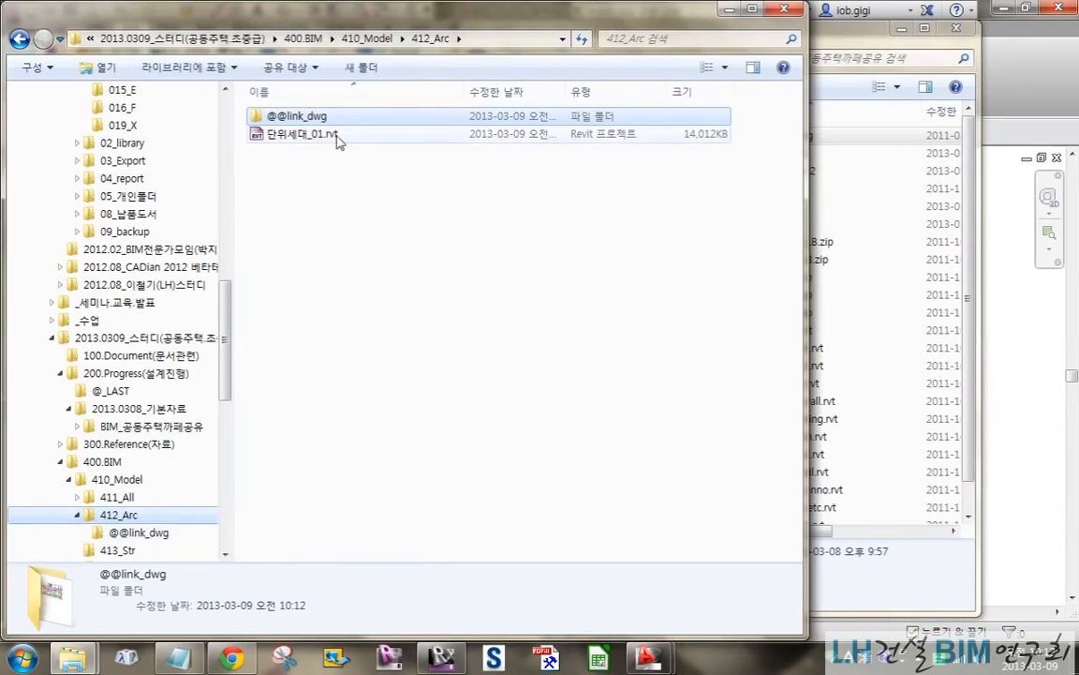
pyautogui.doubleClick(286, 113)
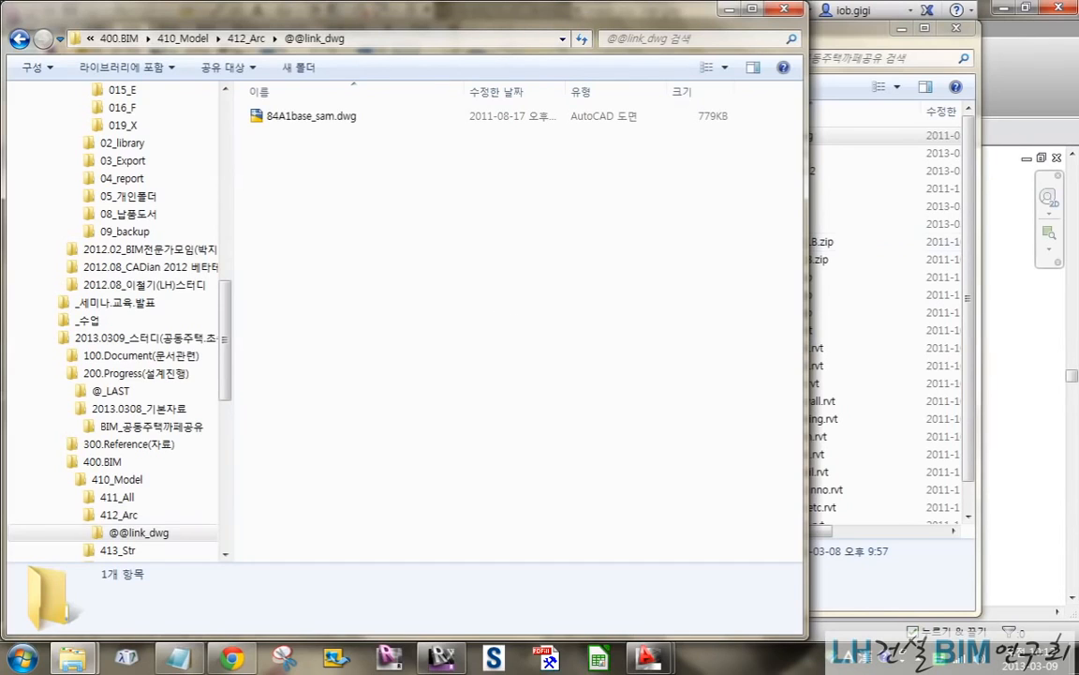
pyautogui.click(1041, 79)
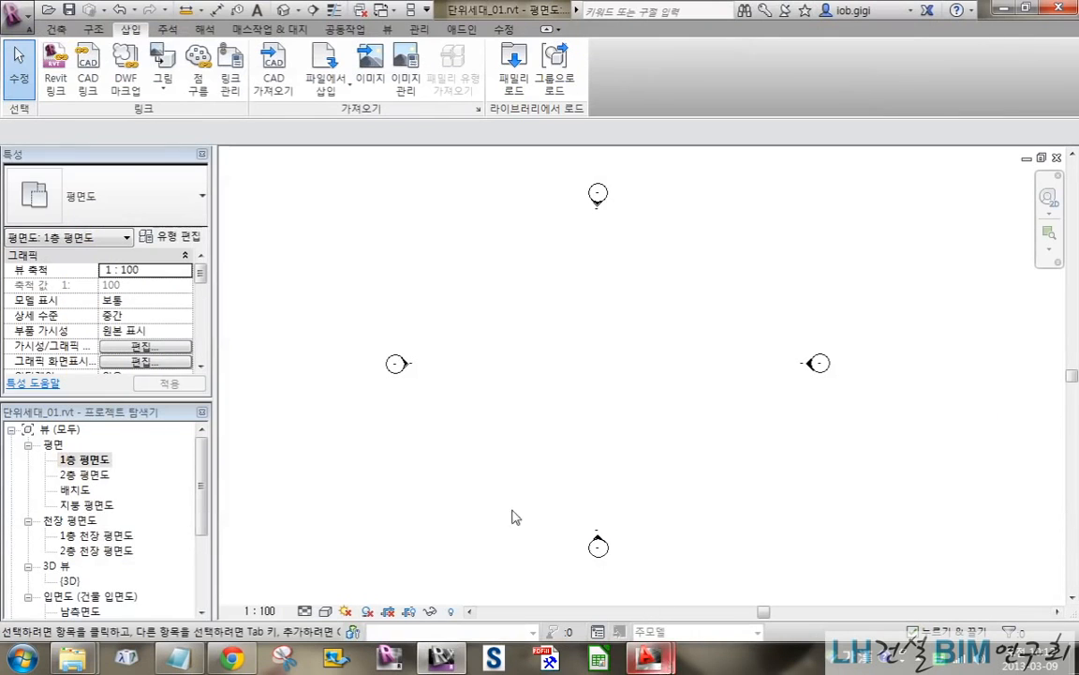
pyautogui.click(89, 69)
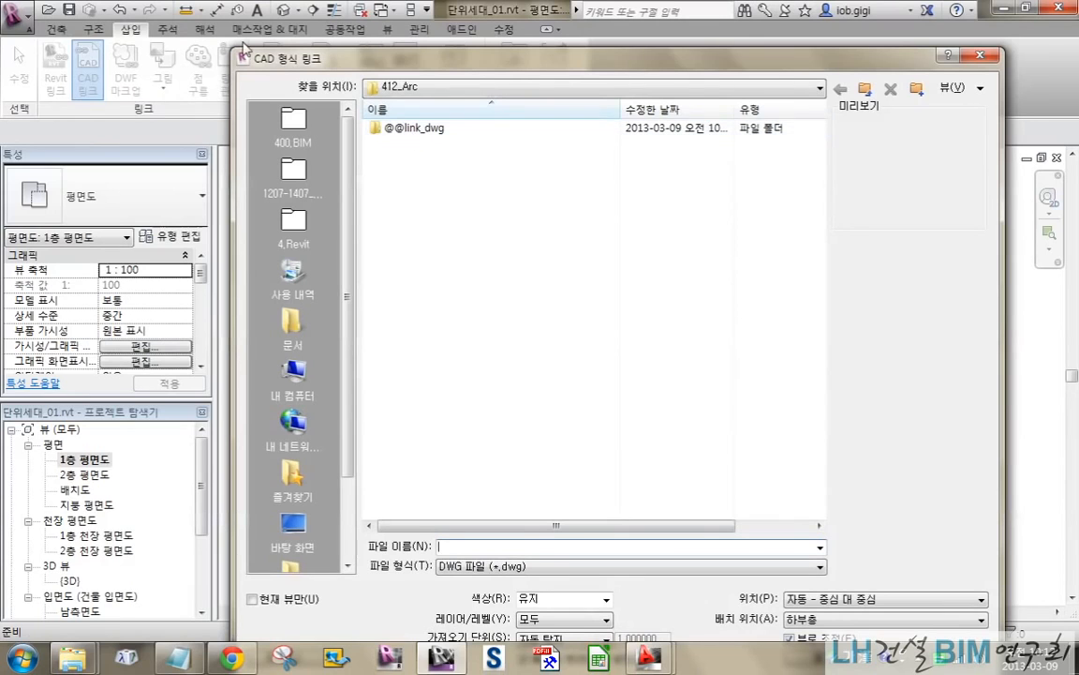
pyautogui.moveTo(248, 47)
pyautogui.mouseDown()
pyautogui.moveTo(311, 145)
pyautogui.moveTo(241, 70)
pyautogui.mouseUp()
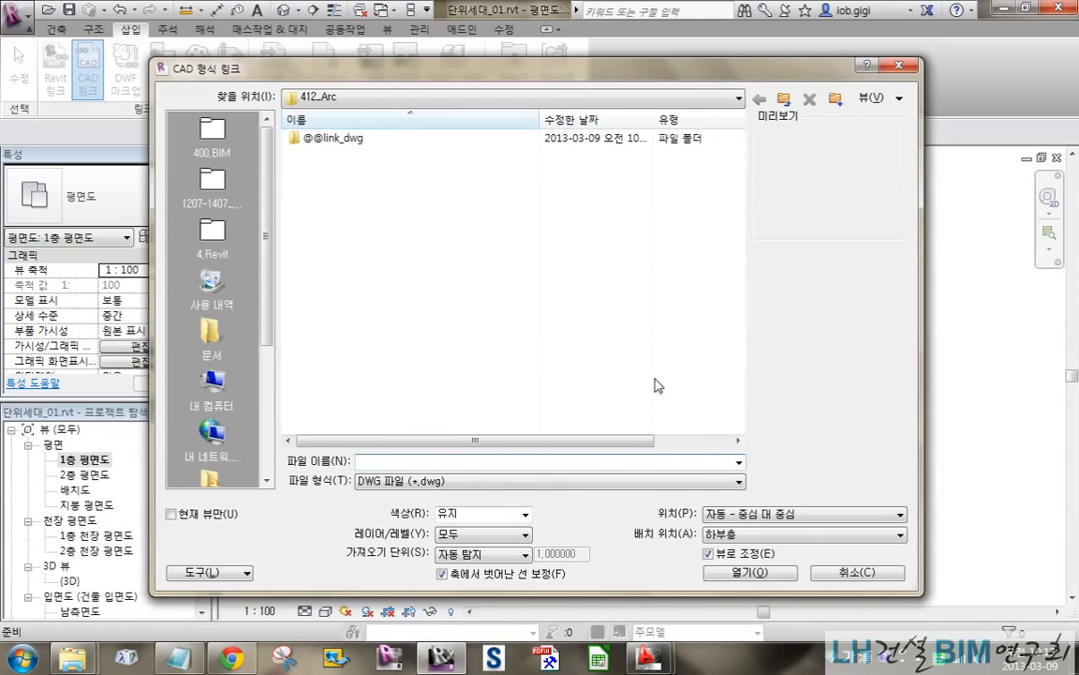
pyautogui.rightClick(247, 119)
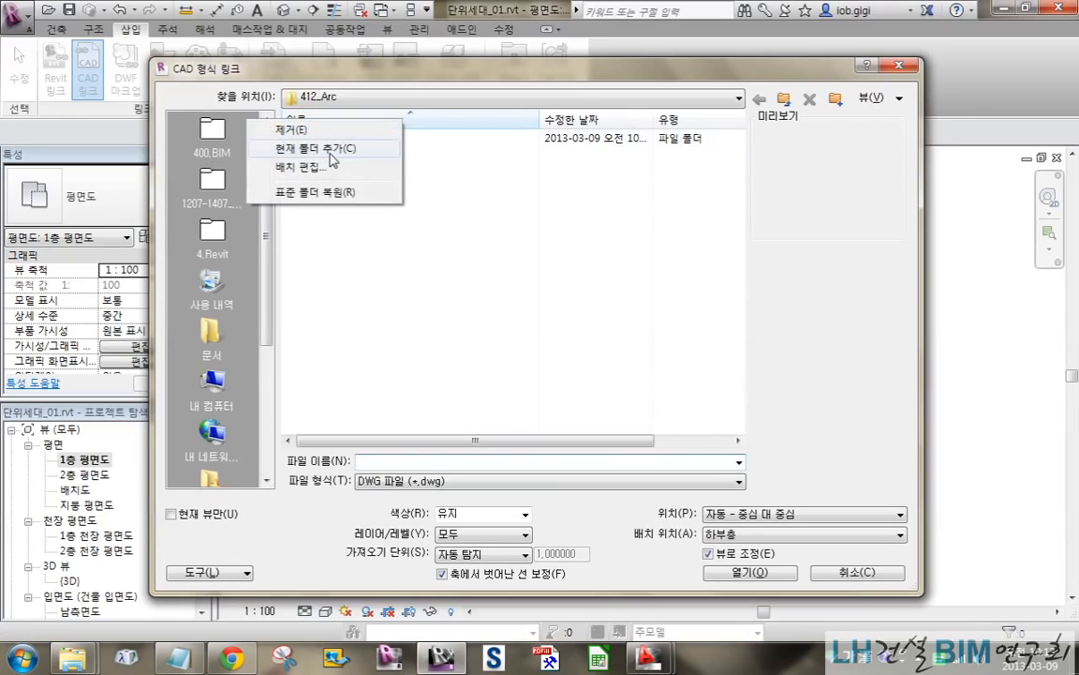
pyautogui.click(330, 150)
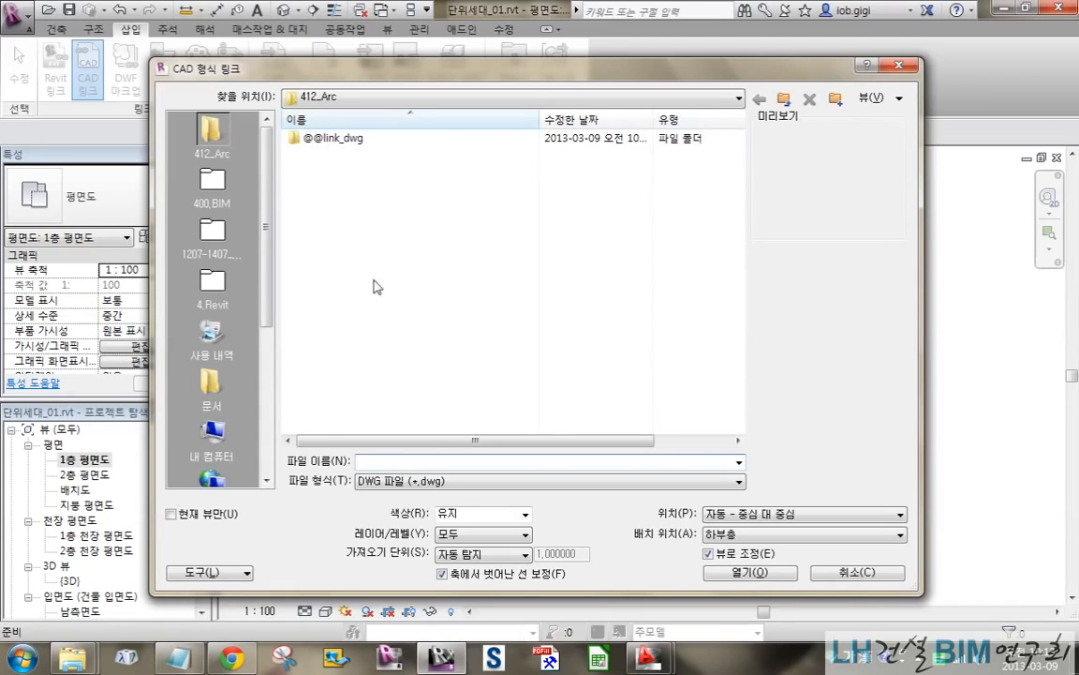
pyautogui.click(210, 393)
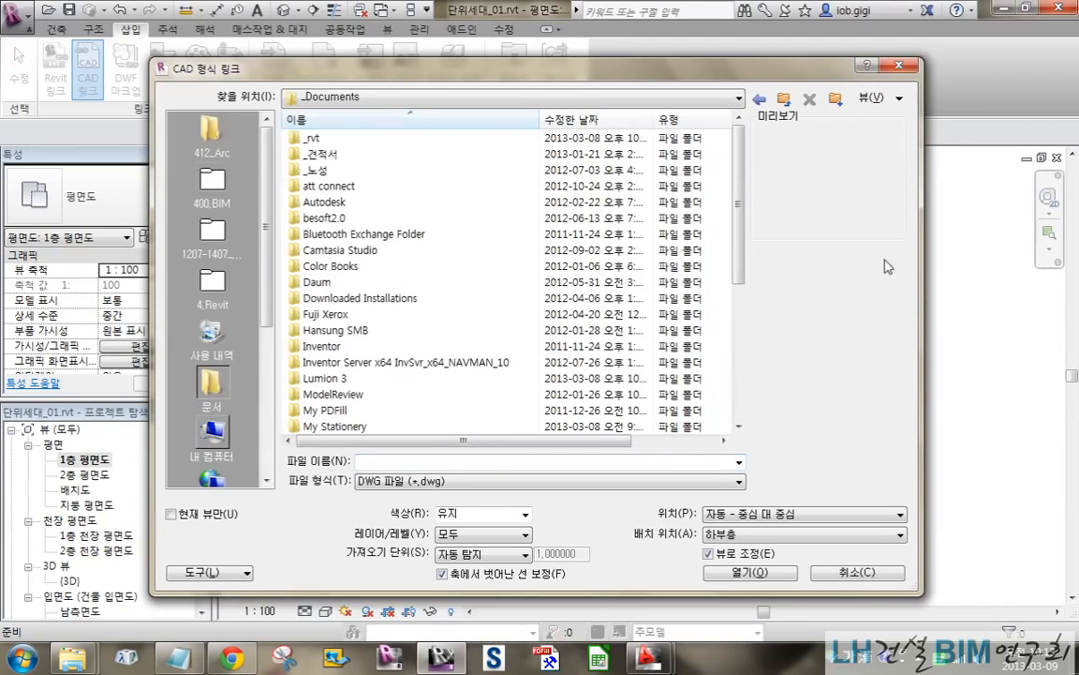
pyautogui.click(202, 140)
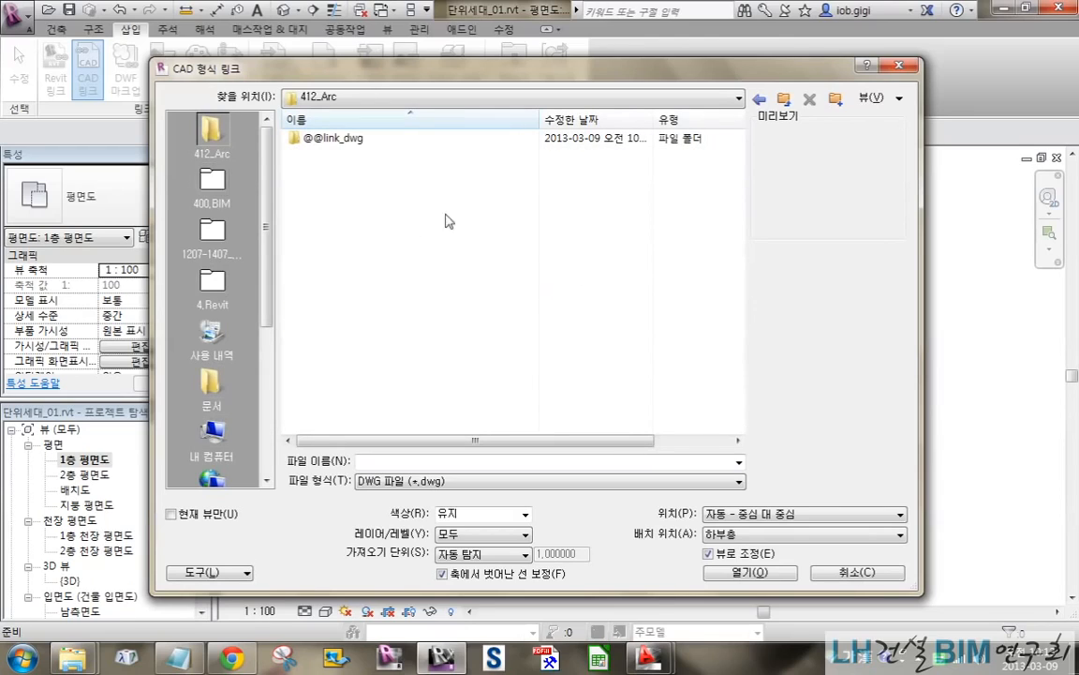
pyautogui.doubleClick(337, 141)
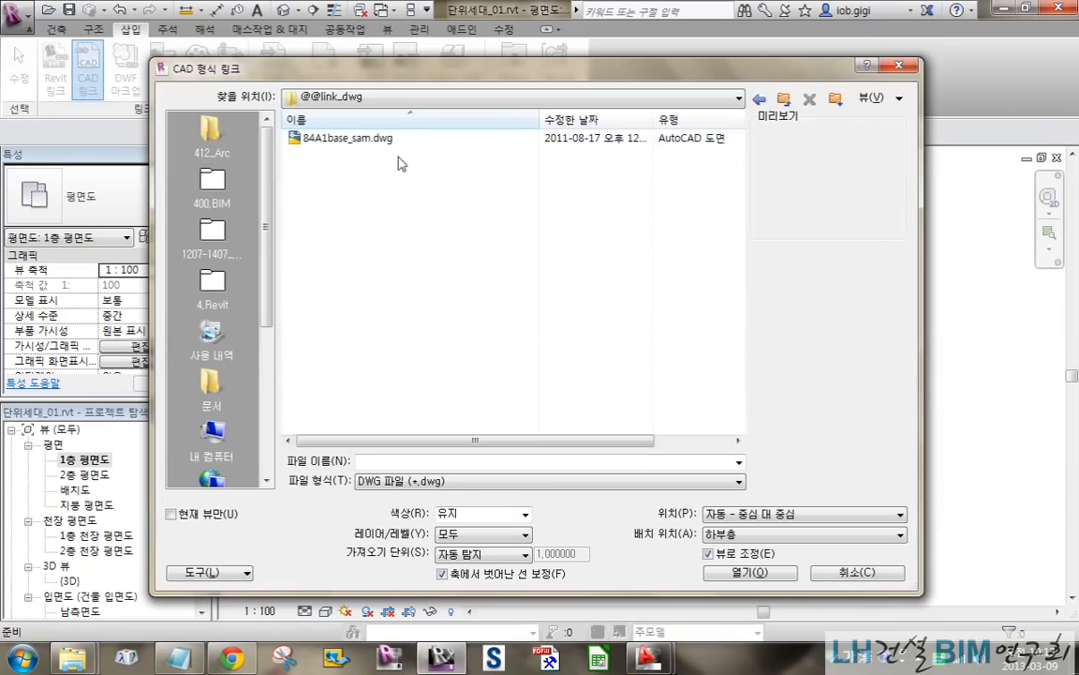
pyautogui.click(366, 140)
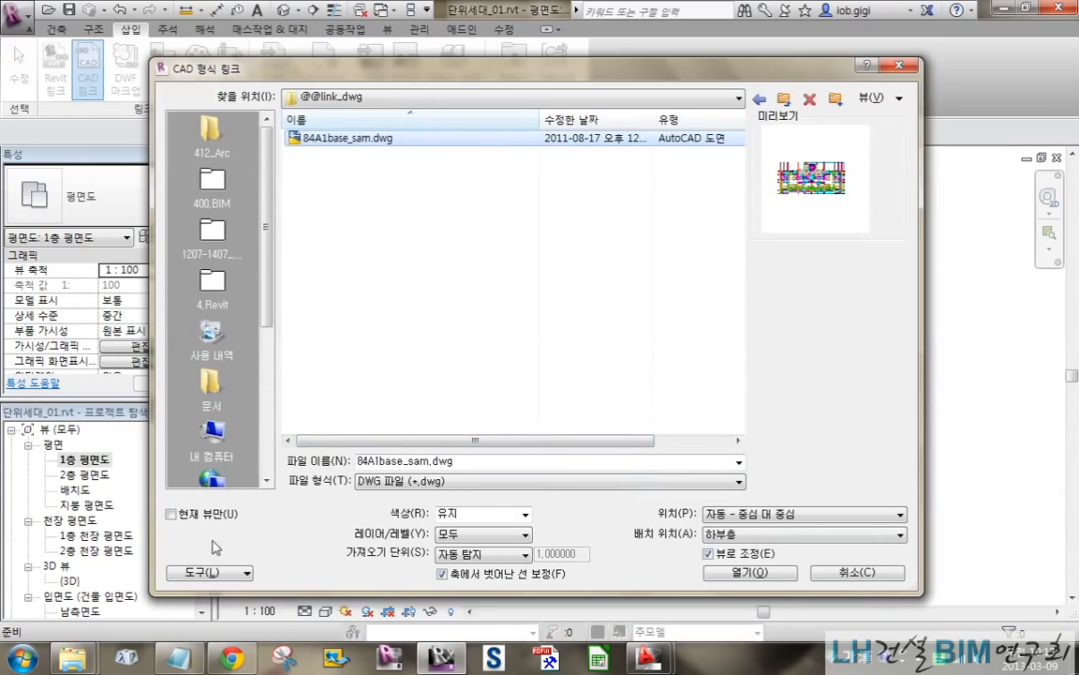
# Set the link's colors to 반전, keep layers/levels at 모두, and leave the import units at 자동 탐지.
pyautogui.click(525, 515)
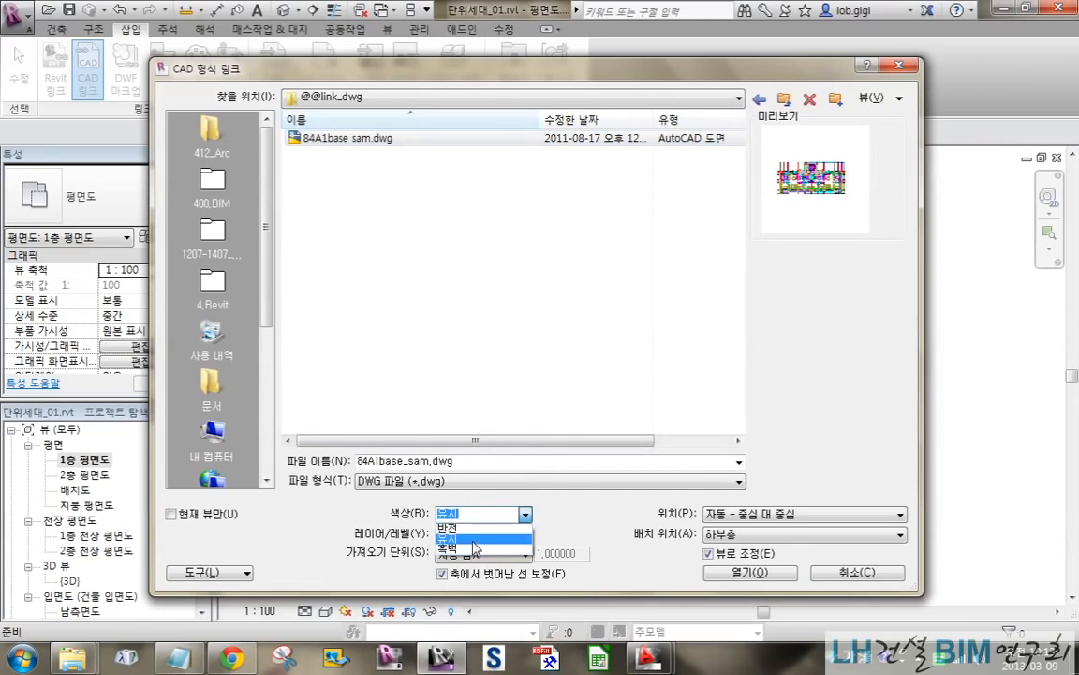
pyautogui.click(477, 531)
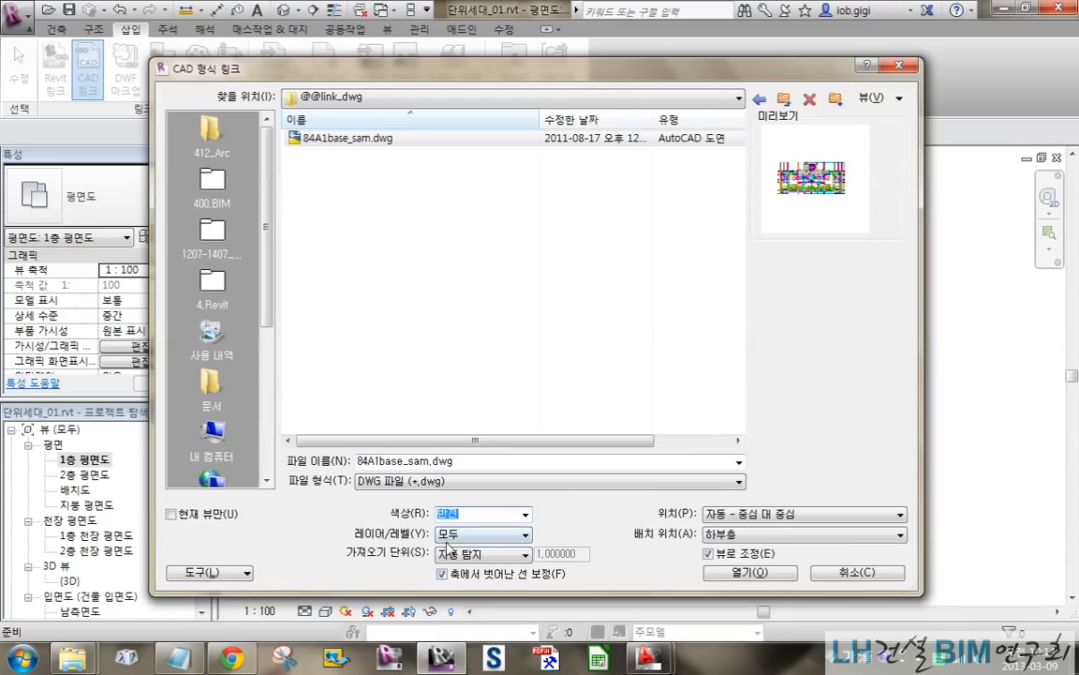
pyautogui.click(523, 534)
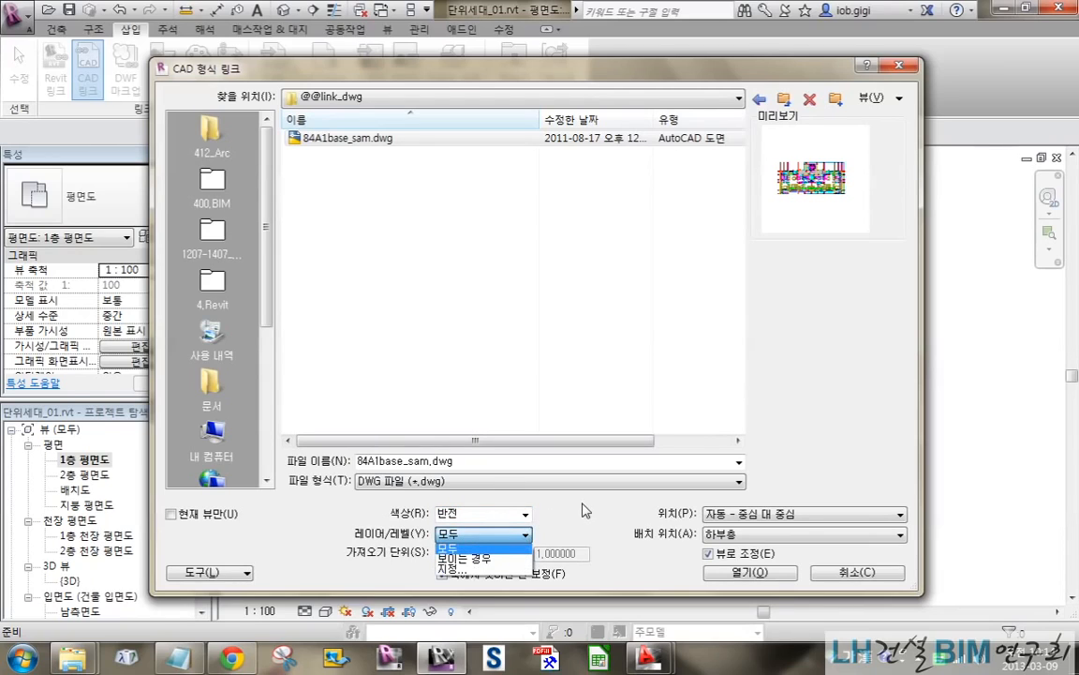
pyautogui.click(611, 521)
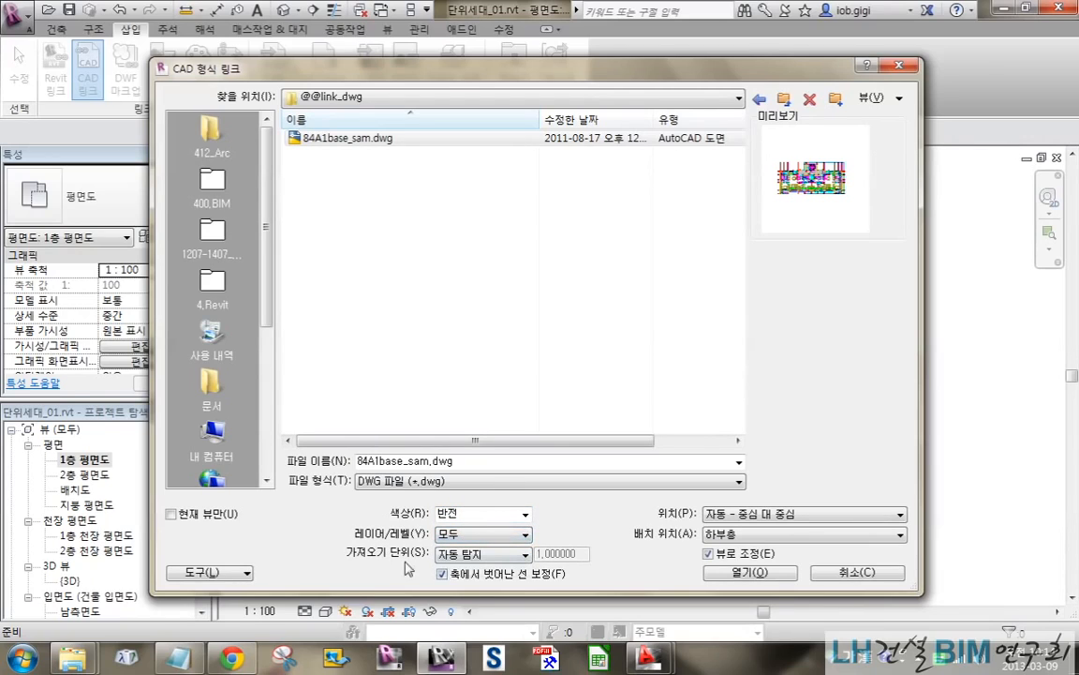
pyautogui.click(525, 553)
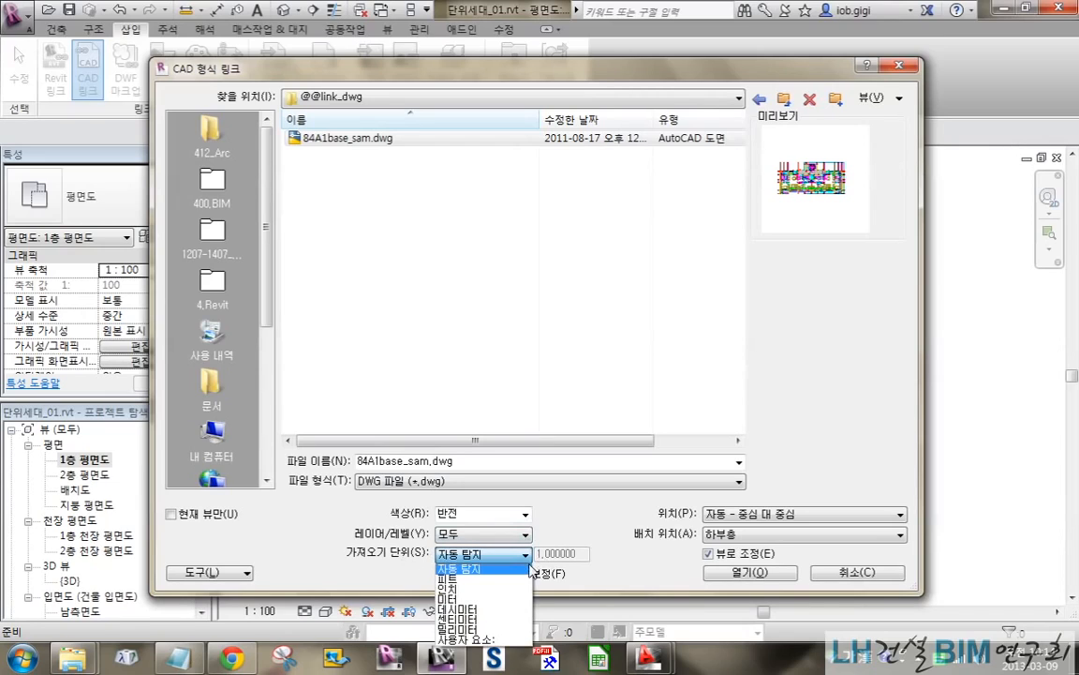
pyautogui.click(484, 631)
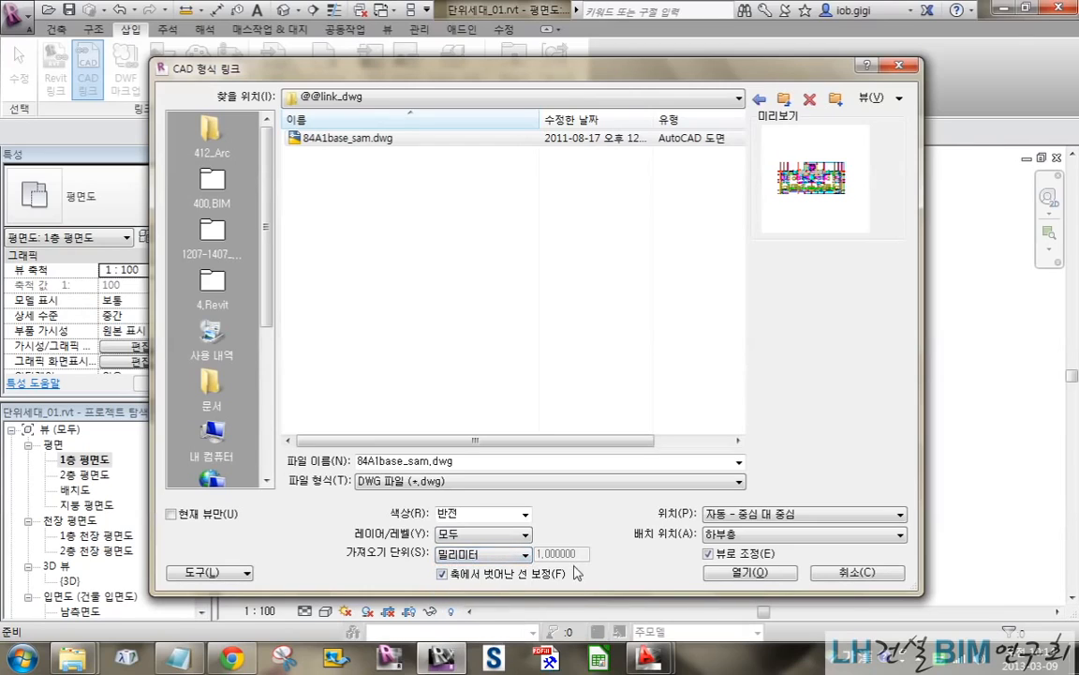
pyautogui.click(501, 555)
pyautogui.click(473, 569)
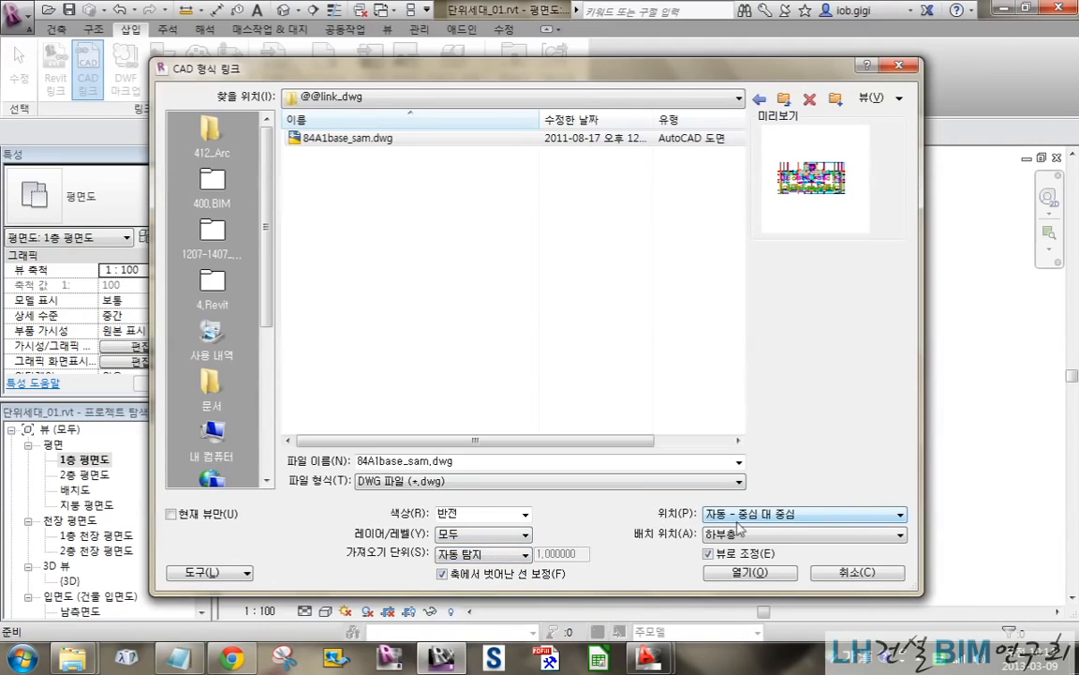
# Keep positioning at 자동 - 중심 대 중심 and placement at 하부층, and link 84A1base_sam.dwg into the floor plan.
pyautogui.click(793, 517)
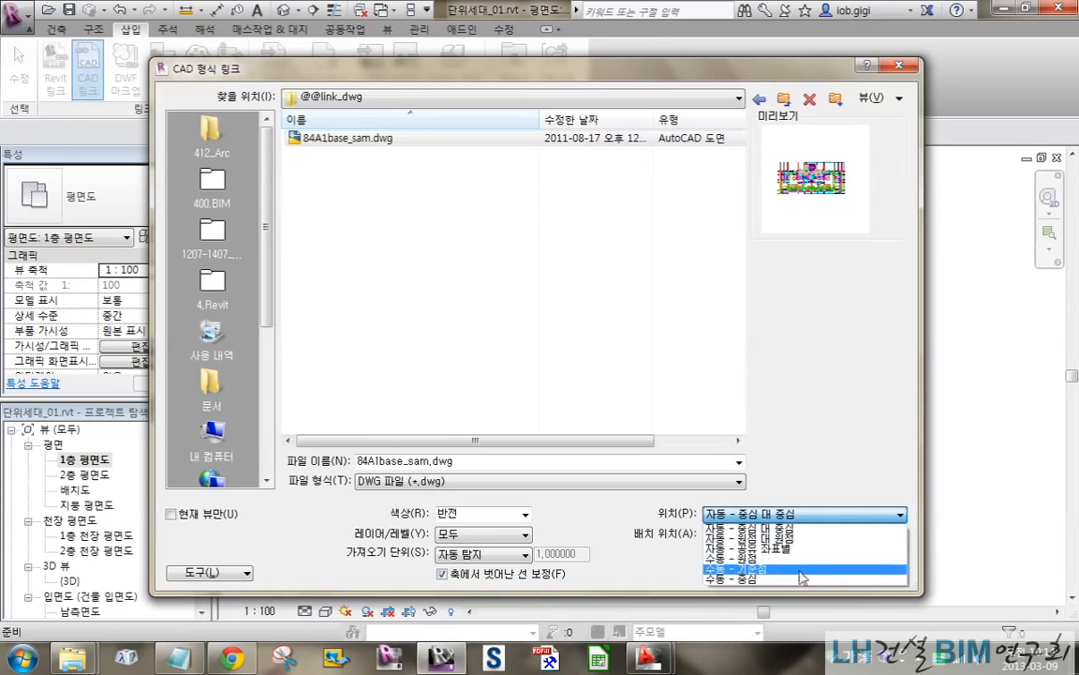
pyautogui.click(847, 530)
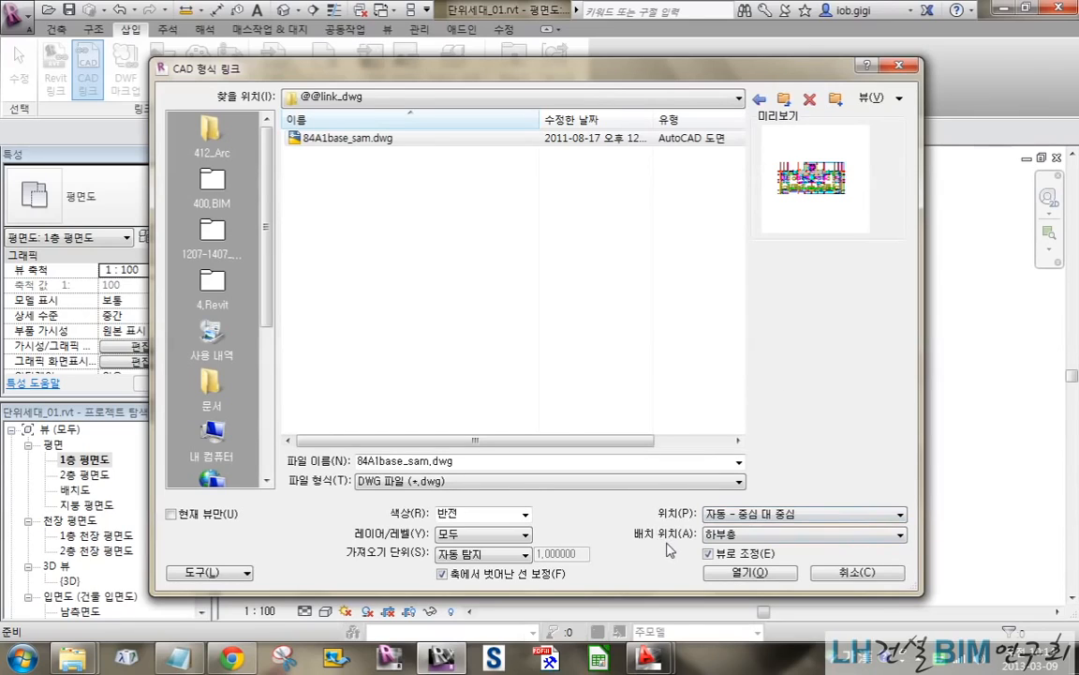
pyautogui.click(867, 535)
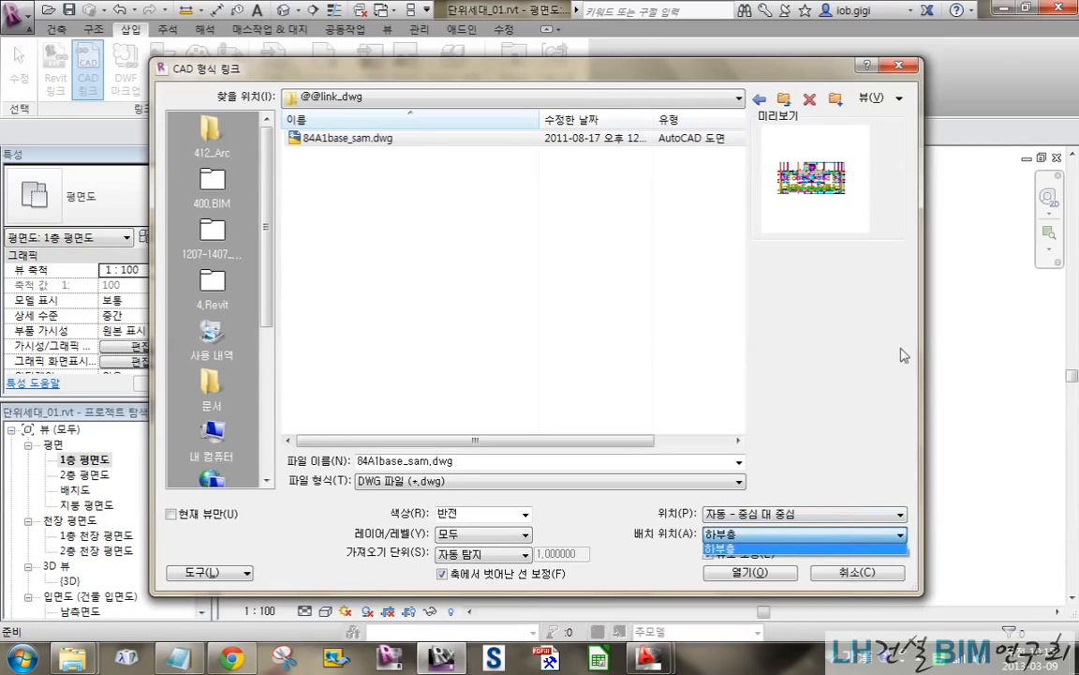
pyautogui.click(766, 539)
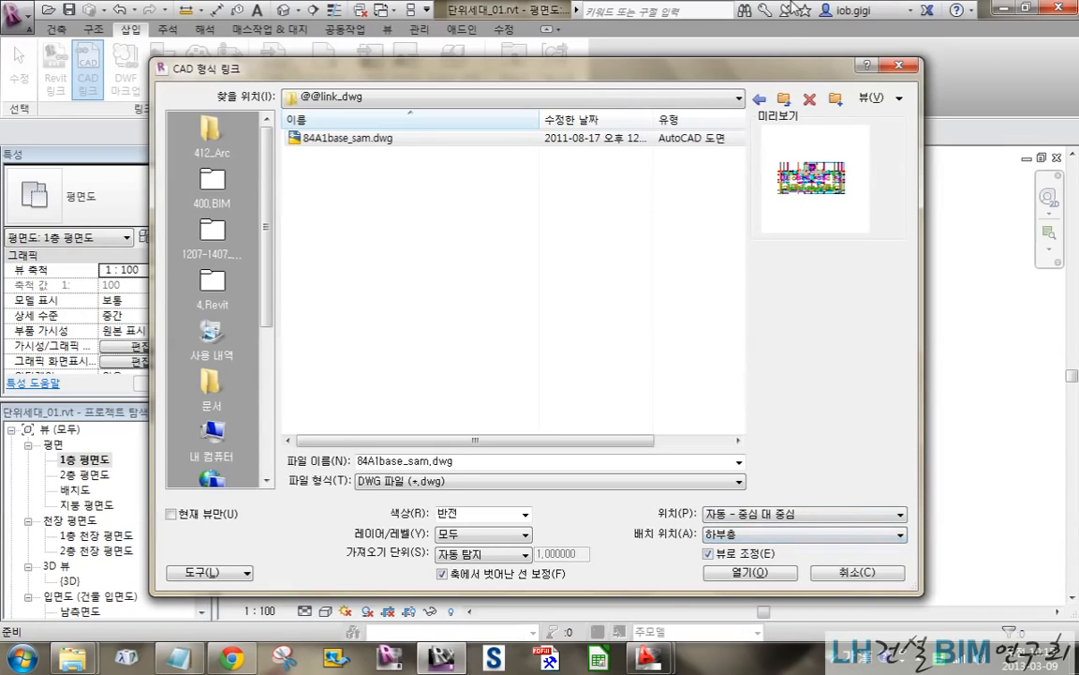
pyautogui.moveTo(782, 75); pyautogui.dragTo(735, 597)
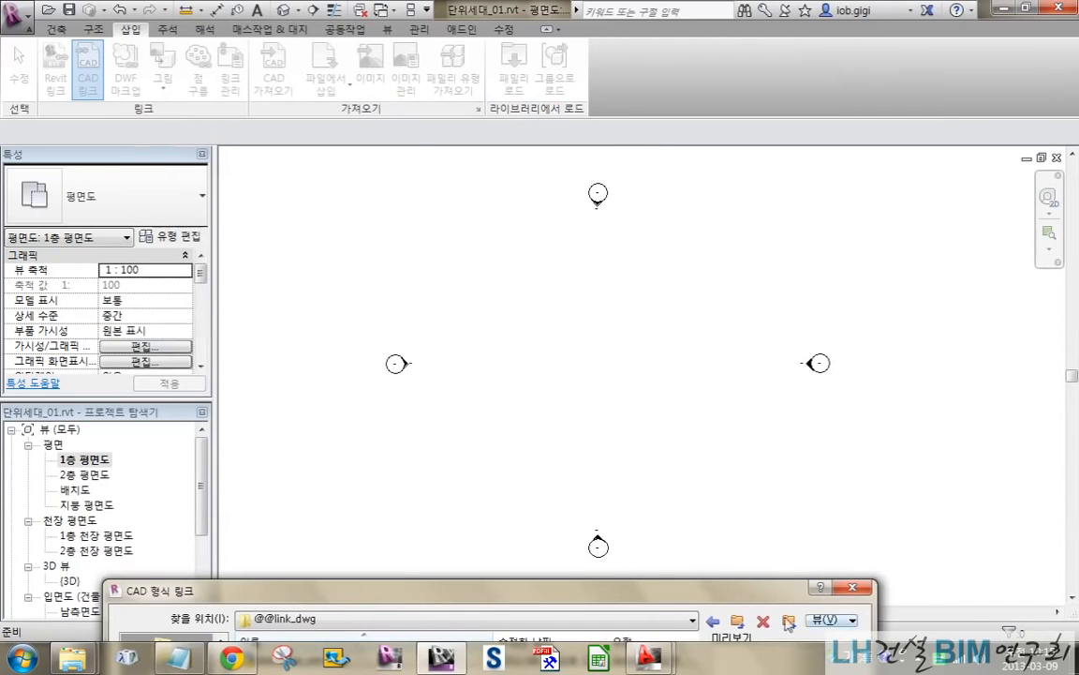
pyautogui.moveTo(754, 592); pyautogui.dragTo(872, 90)
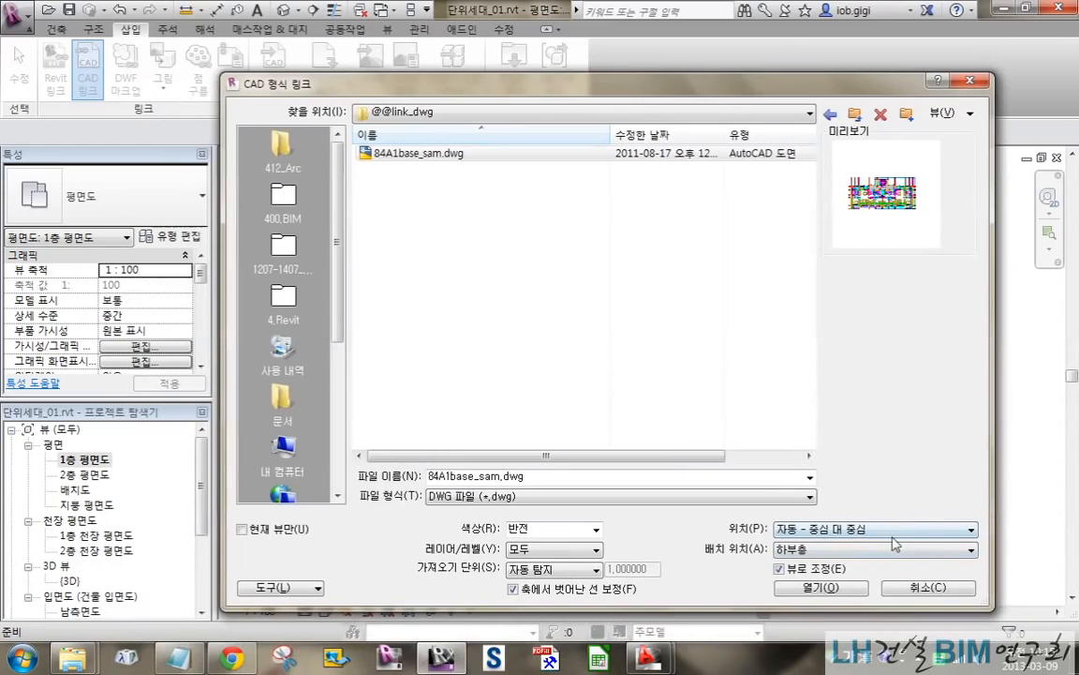
pyautogui.click(412, 159)
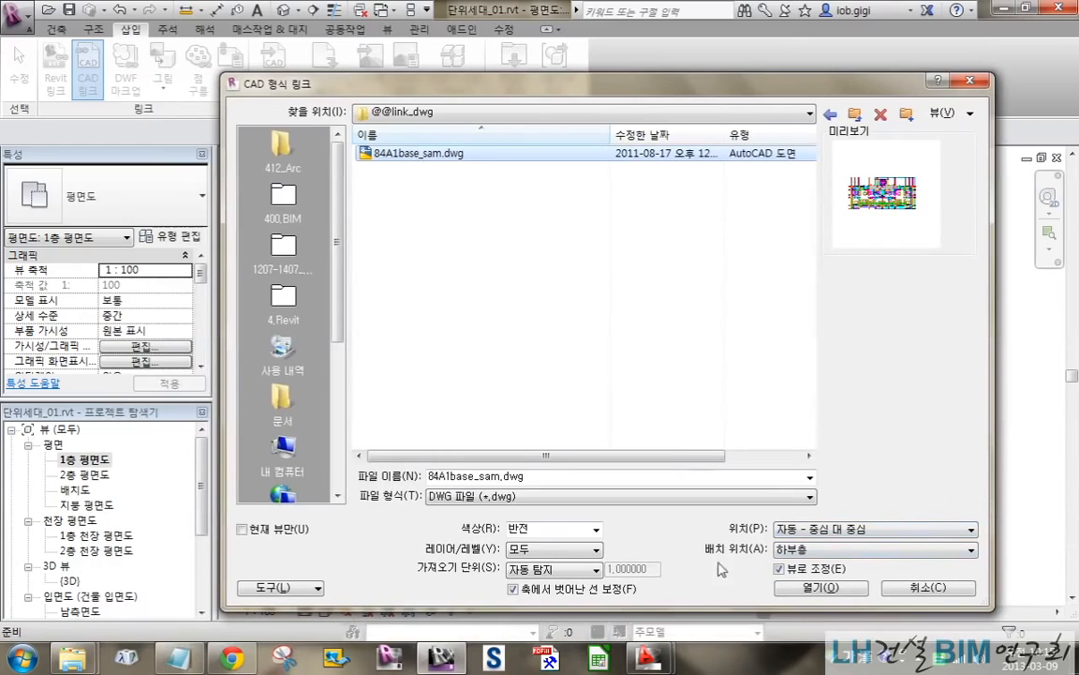
pyautogui.click(819, 588)
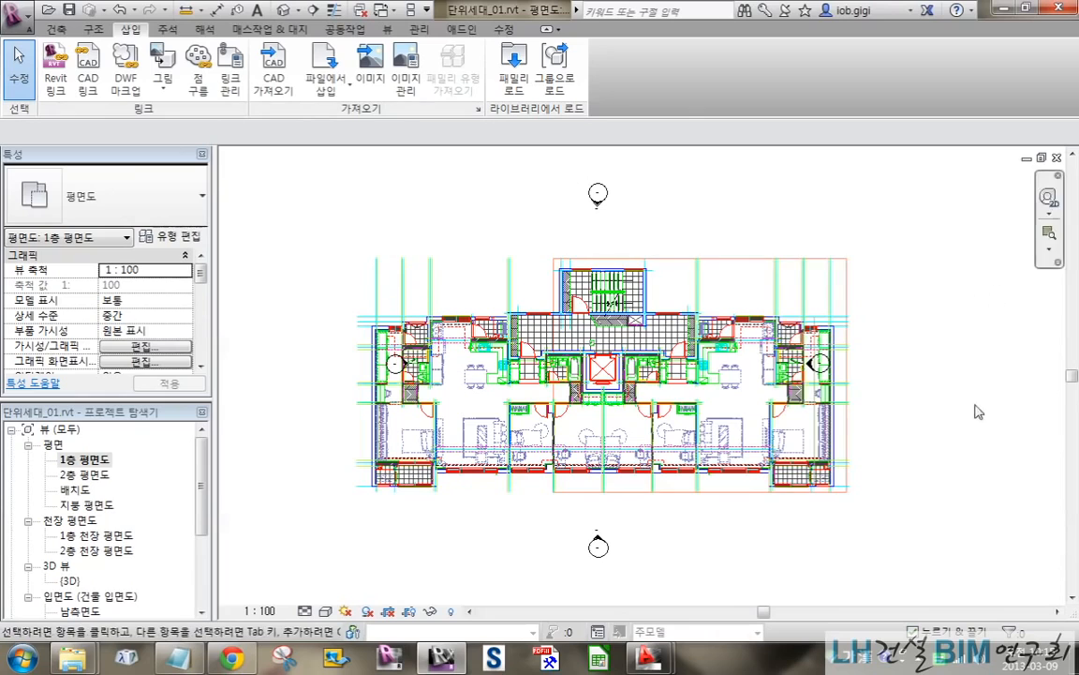
# Examine the linked drawing in the first-floor plan, both overall and close up around the stair hall.
pyautogui.moveTo(970, 478); pyautogui.dragTo(948, 475, button='middle')
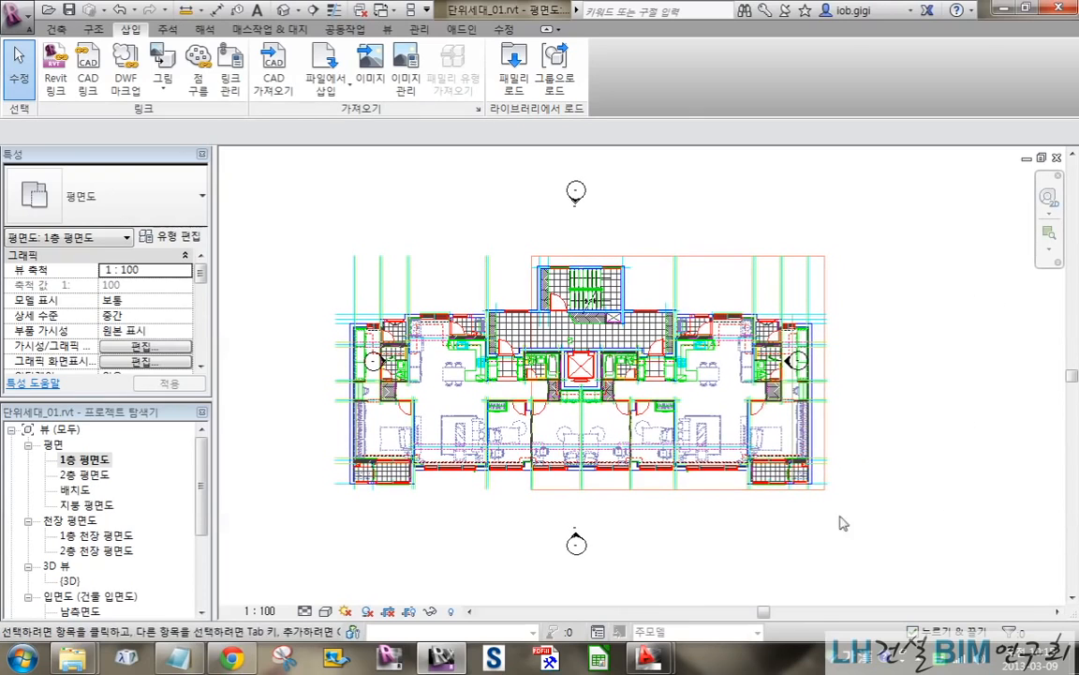
pyautogui.scroll(3, 572, 430)
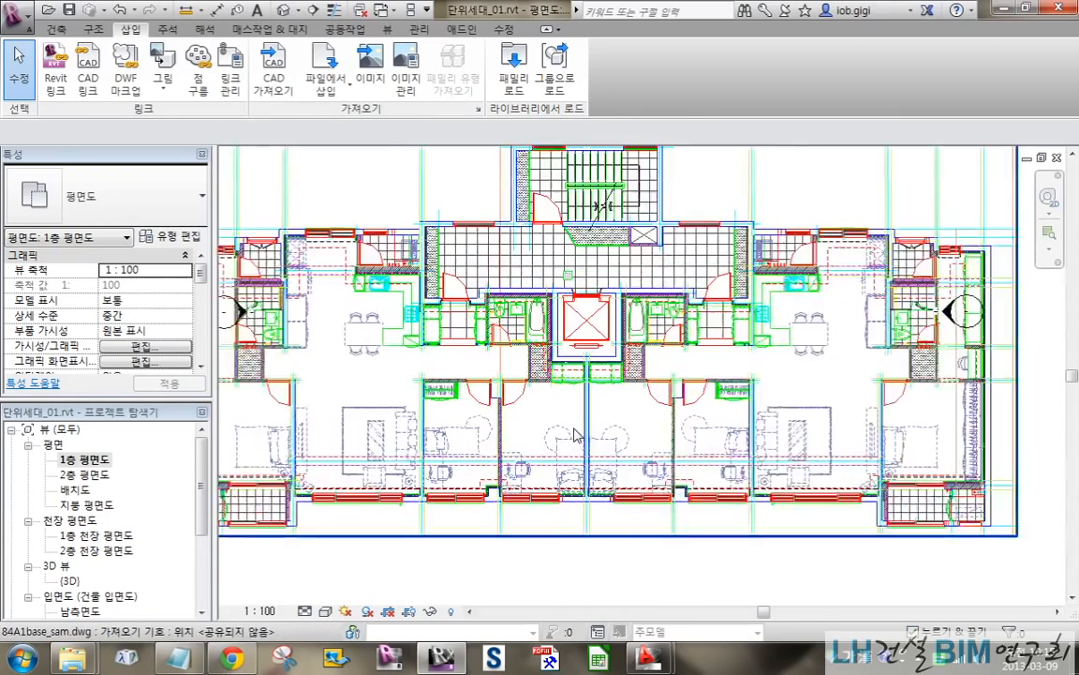
pyautogui.scroll(-4, 564, 404)
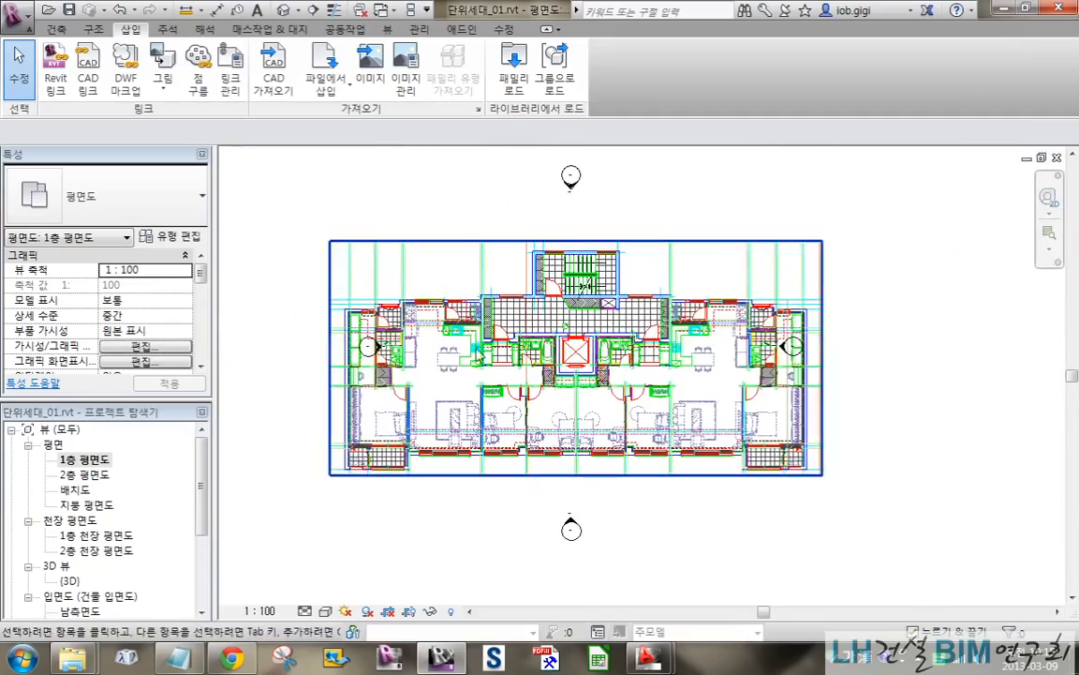
pyautogui.scroll(6, 579, 272)
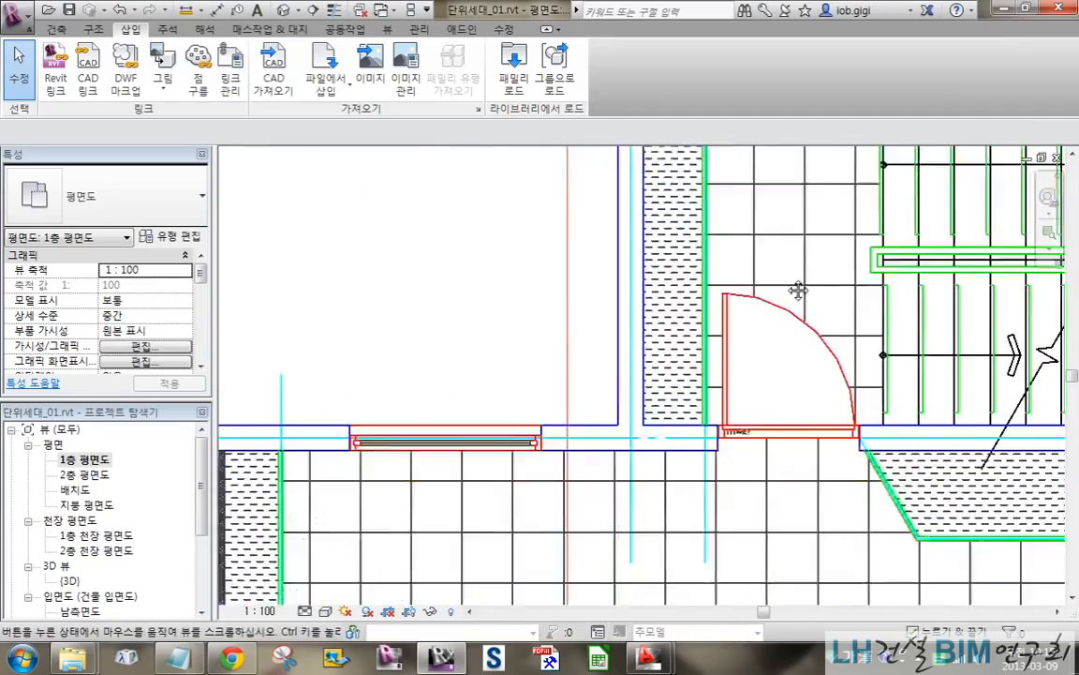
# Switch to AutoCAD and examine the original 84A1base_sam.dwg, comparing its line colors with the linked version.
pyautogui.moveTo(647, 658)
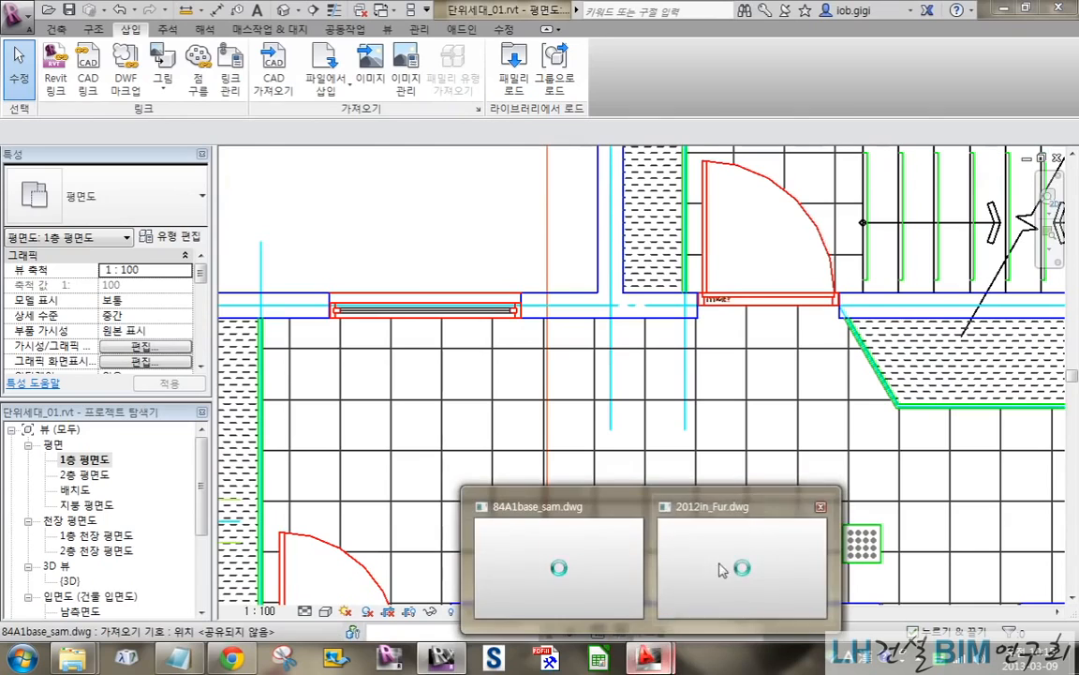
pyautogui.click(484, 568)
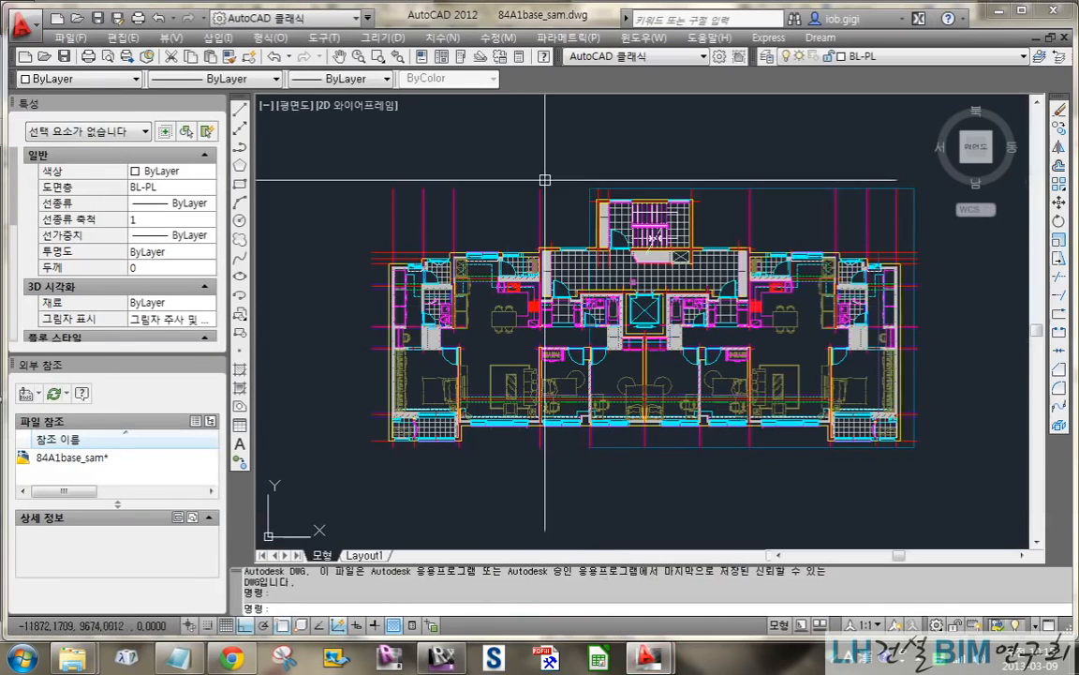
pyautogui.scroll(7, 795, 206)
pyautogui.moveTo(549, 349); pyautogui.dragTo(966, 323, button='middle')
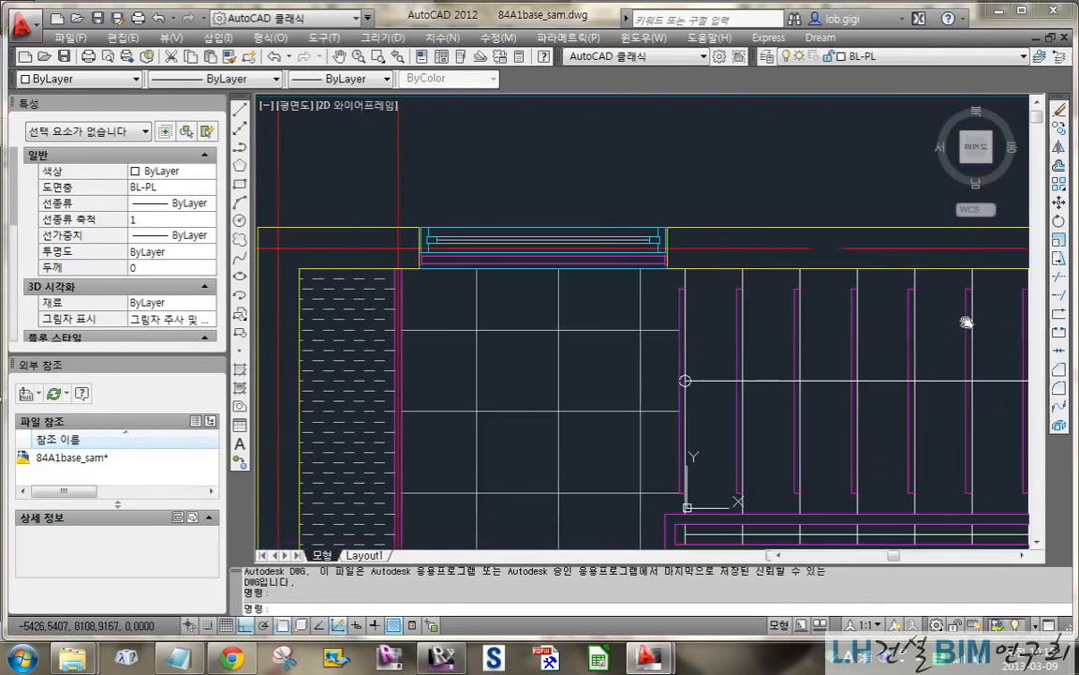
pyautogui.moveTo(488, 295); pyautogui.dragTo(705, 212, button='middle')
pyautogui.scroll(-13, 706, 212)
pyautogui.moveTo(742, 250); pyautogui.dragTo(725, 359, button='middle')
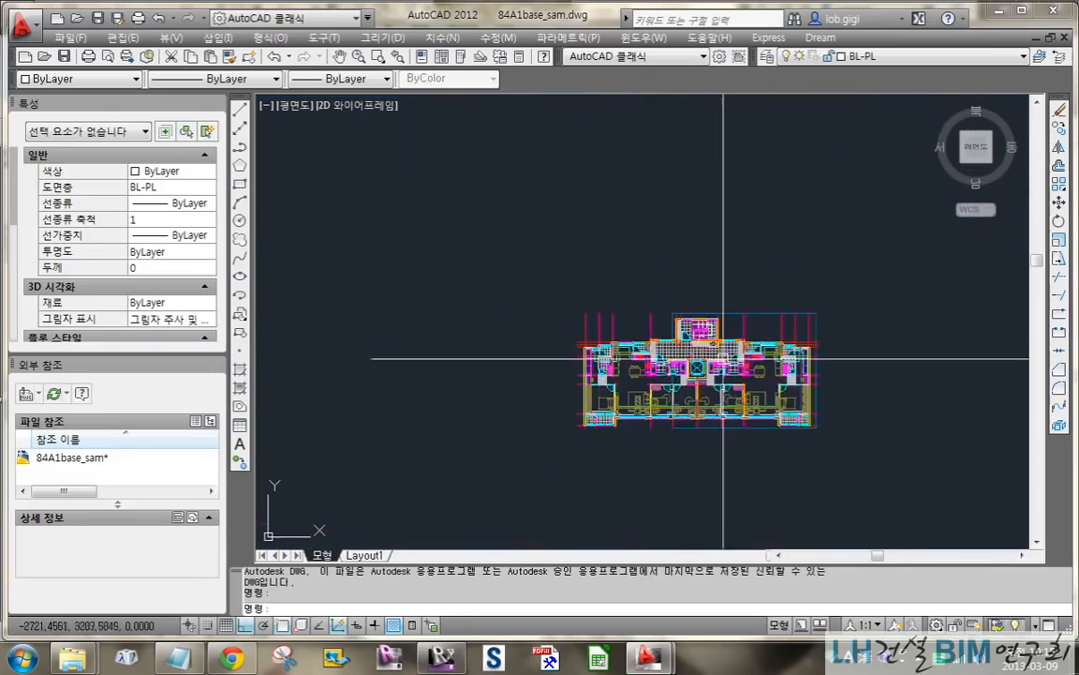
pyautogui.moveTo(722, 414); pyautogui.dragTo(649, 369, button='middle')
pyautogui.scroll(3, 649, 369)
pyautogui.scroll(2, 649, 369)
pyautogui.moveTo(746, 292); pyautogui.dragTo(762, 355, button='middle')
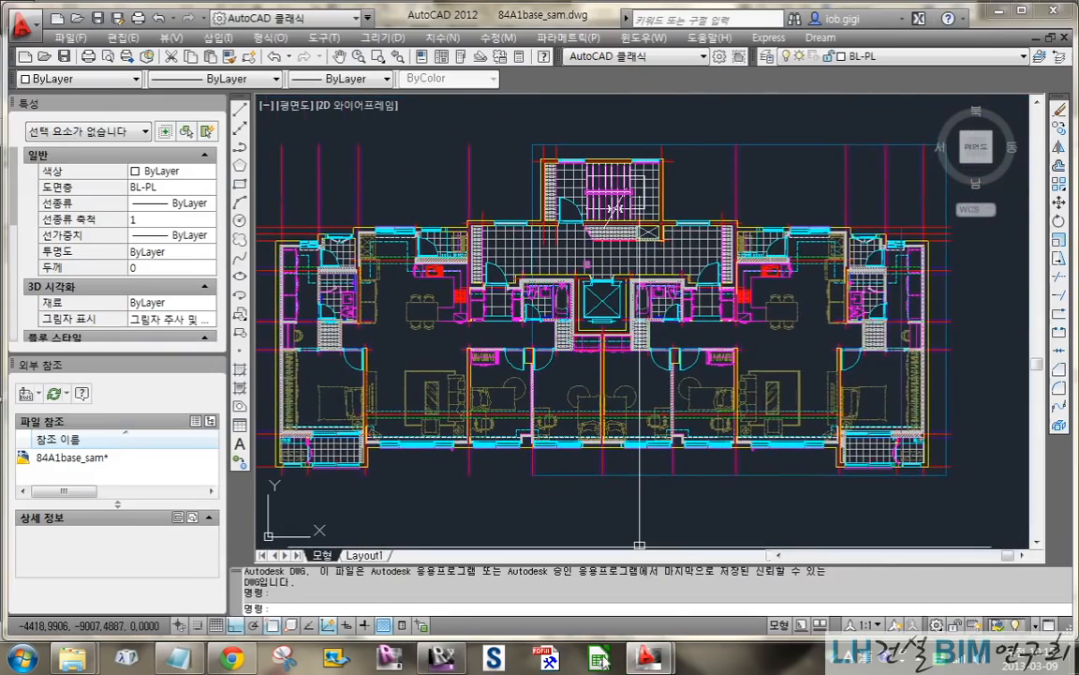
# Switch to Revit and examine the linked drawing's line colors in the first-floor plan, both close up and overall.
pyautogui.click(441, 658)
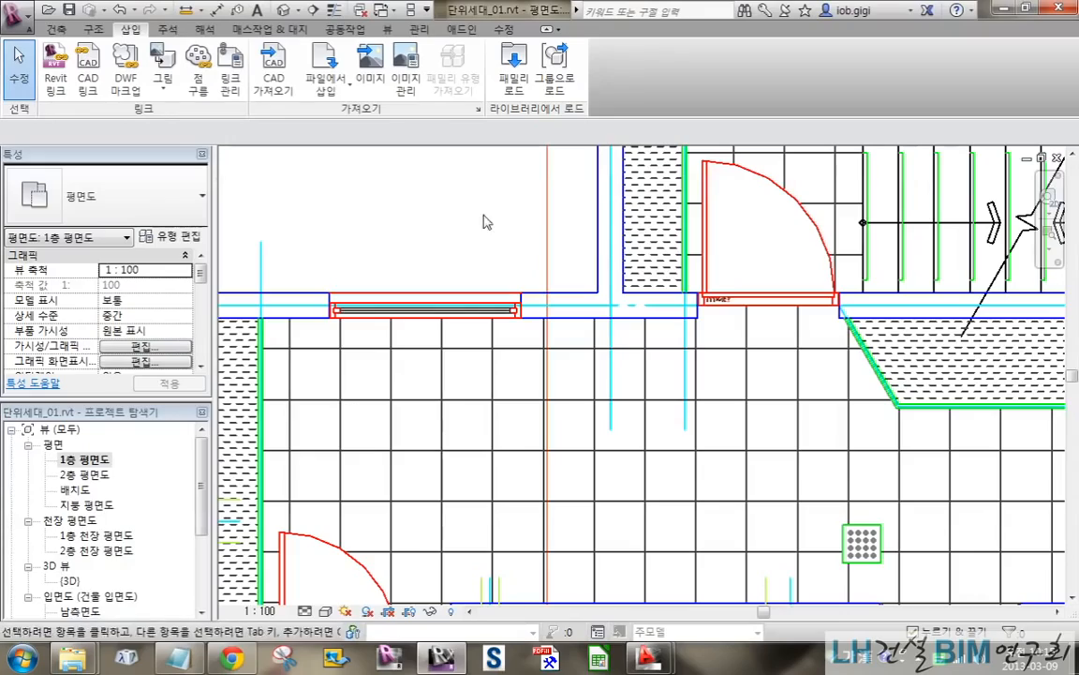
pyautogui.scroll(5, 496, 197)
pyautogui.scroll(-3, 506, 174)
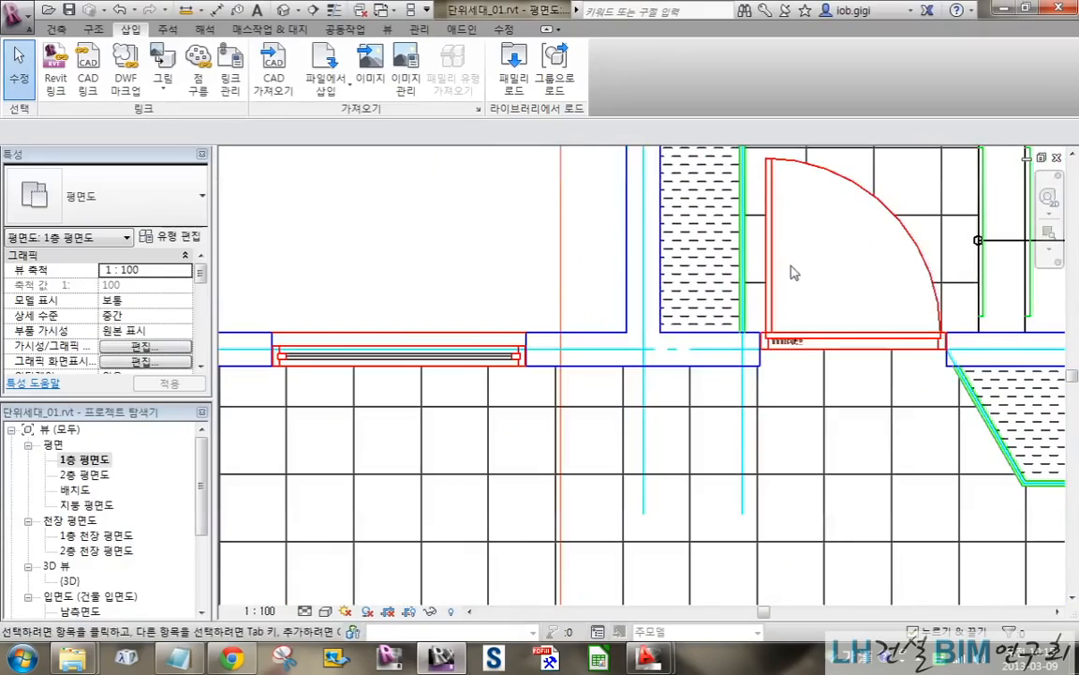
pyautogui.scroll(-5, 764, 281)
pyautogui.moveTo(422, 409); pyautogui.dragTo(328, 360, button='middle')
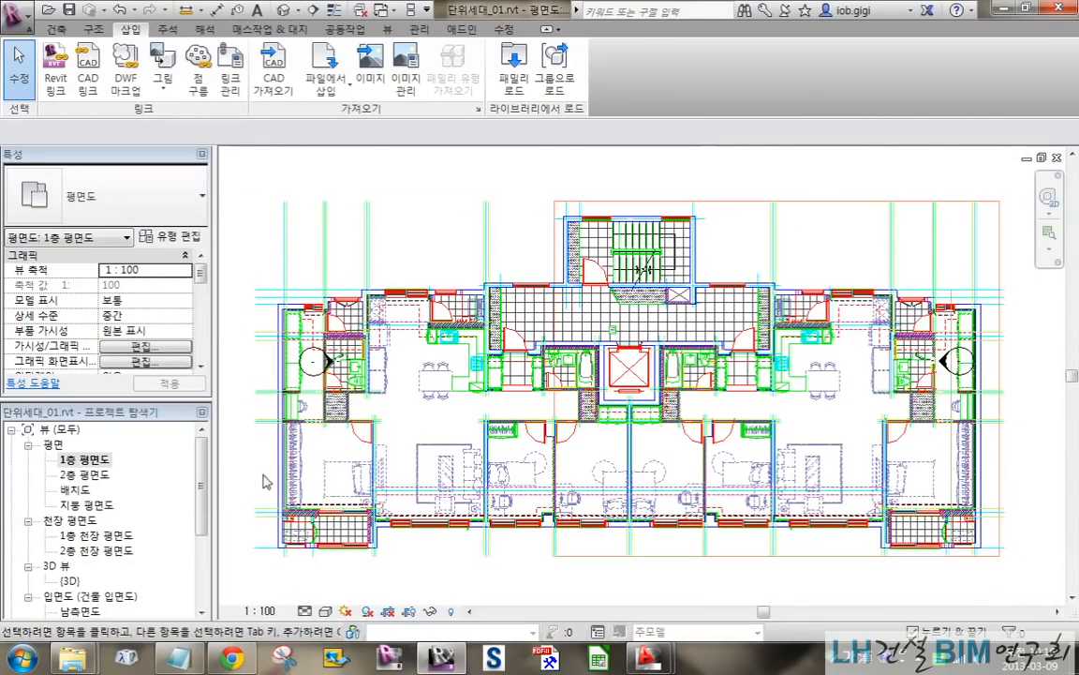
# Review the placement settings for linking a CAD file, and close them without linking another drawing.
pyautogui.click(93, 97)
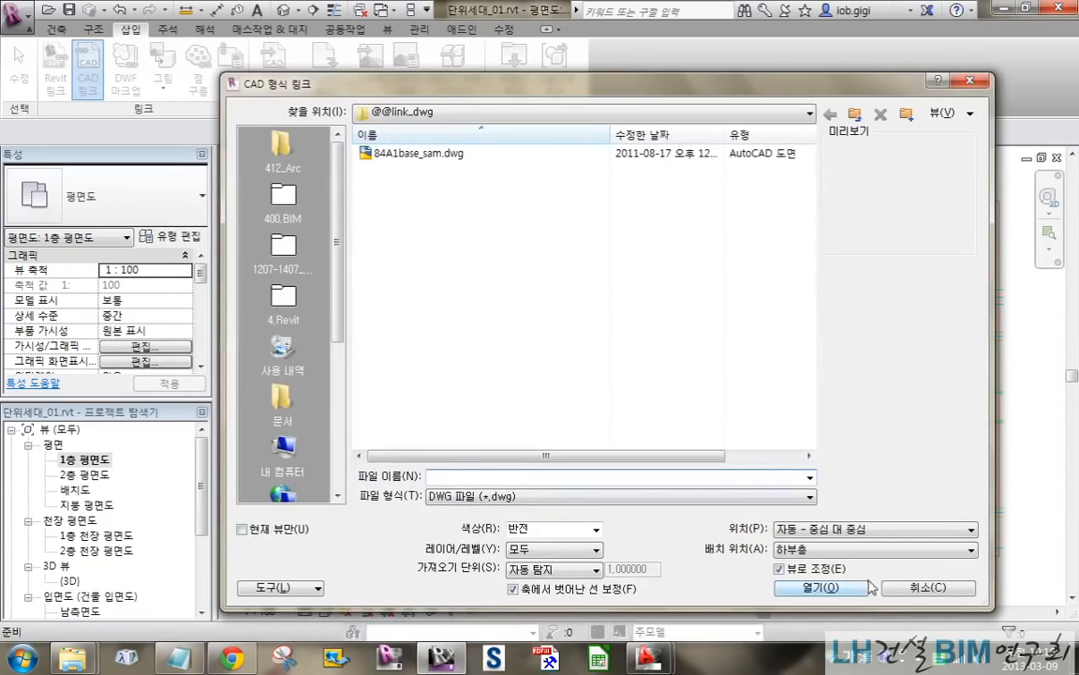
pyautogui.click(944, 591)
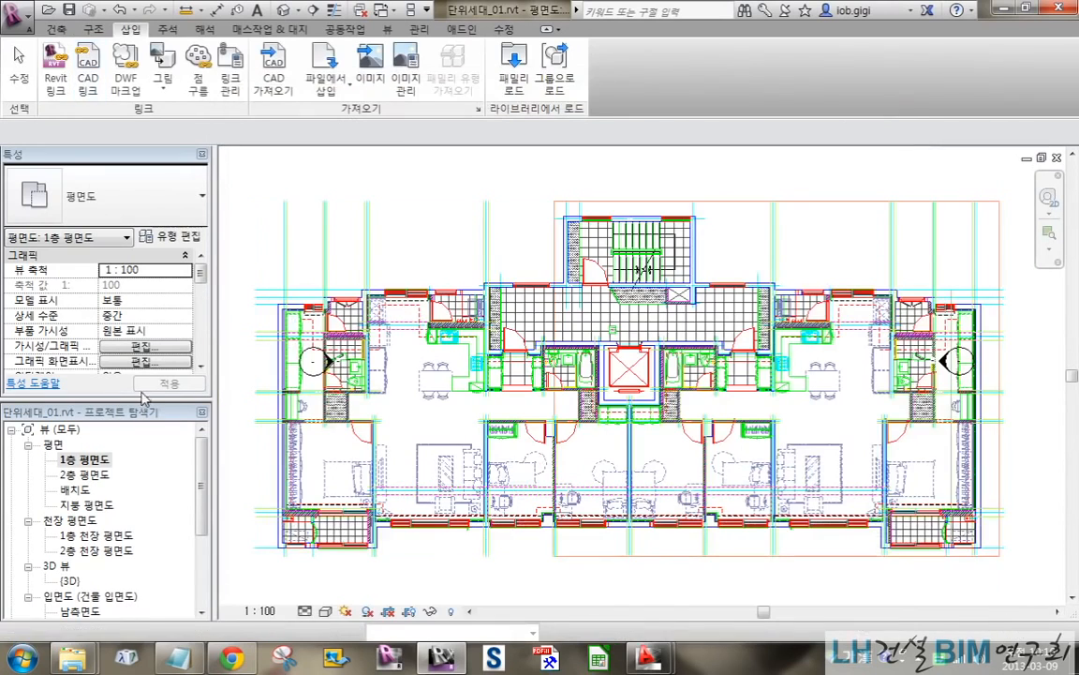
pyautogui.scroll(-3, 671, 312)
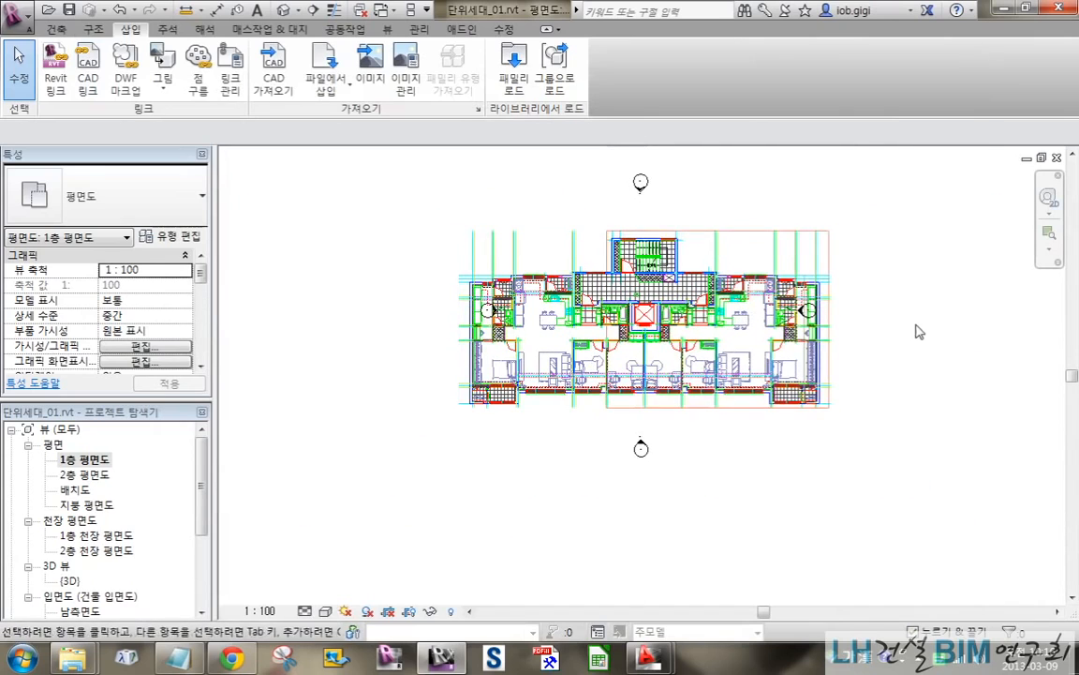
# Open the 2층 평면도 view and compare how the linked drawing displays there with the first-floor plan.
pyautogui.click(65, 475)
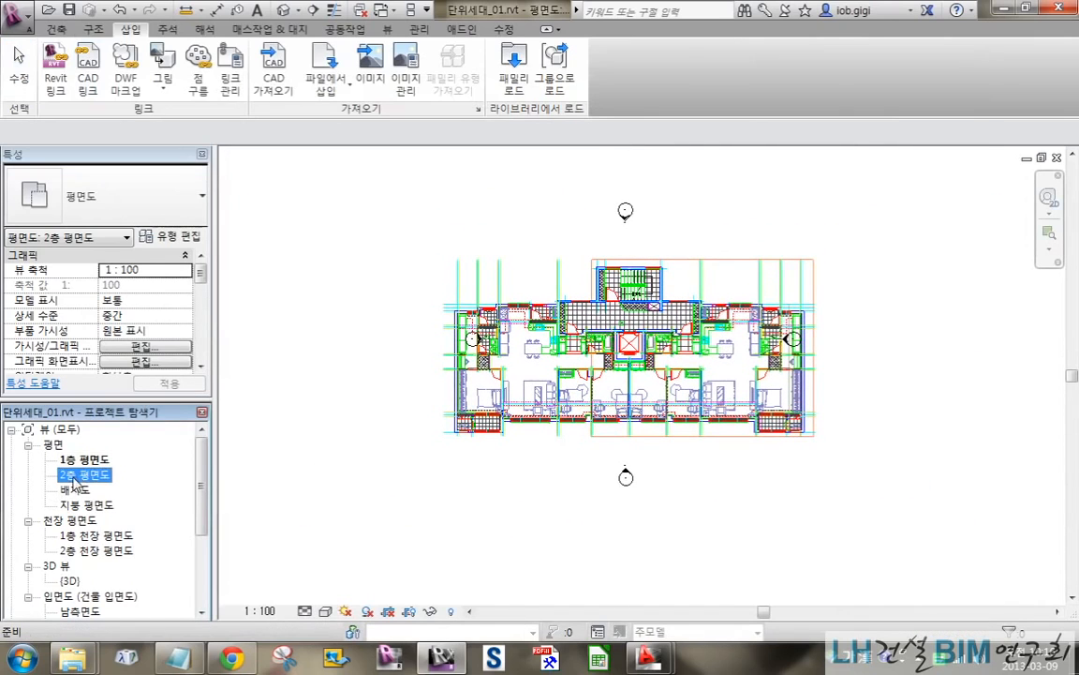
pyautogui.doubleClick(82, 475)
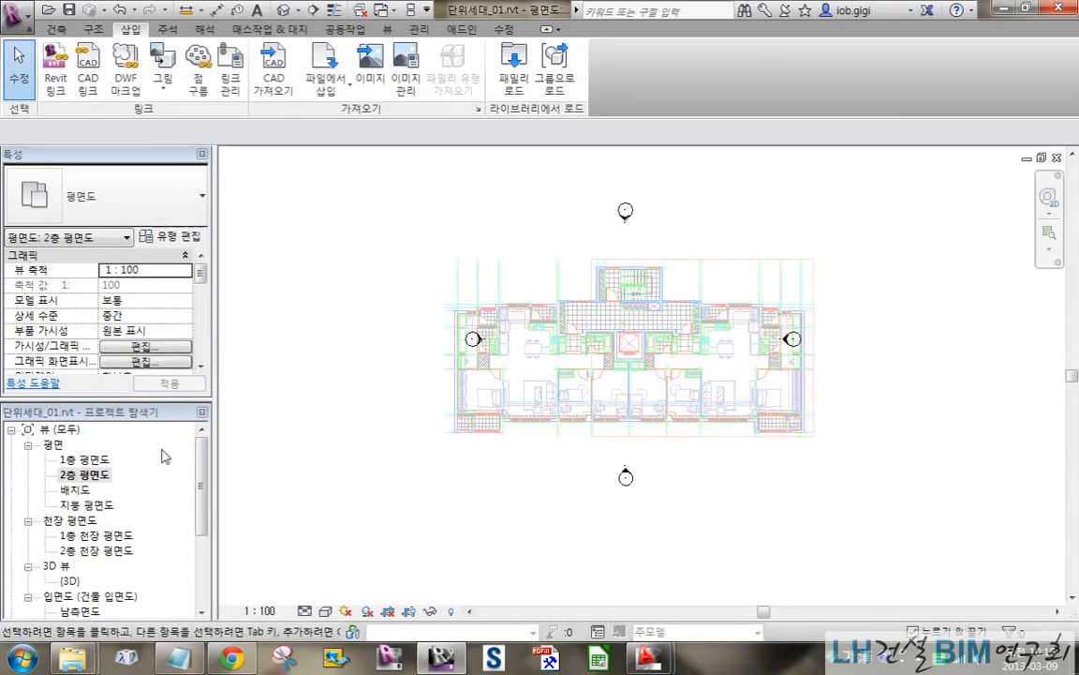
pyautogui.click(84, 460)
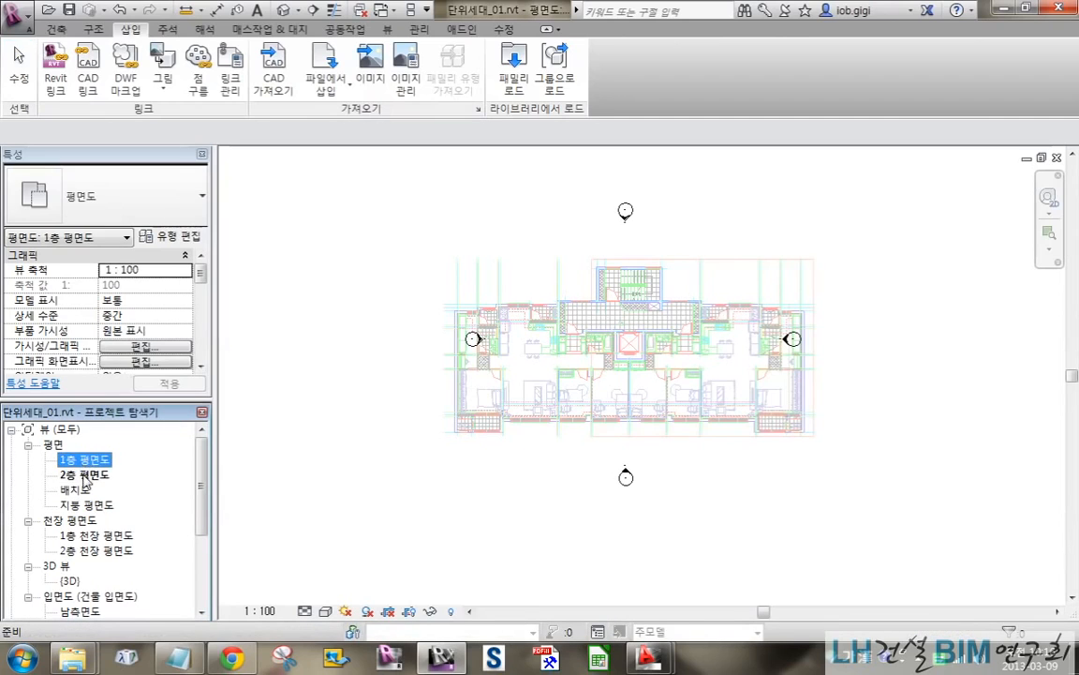
# Set the base level of the linked 84A1base_sam.dwg to 상부층 in the second-floor plan.
pyautogui.click(525, 428)
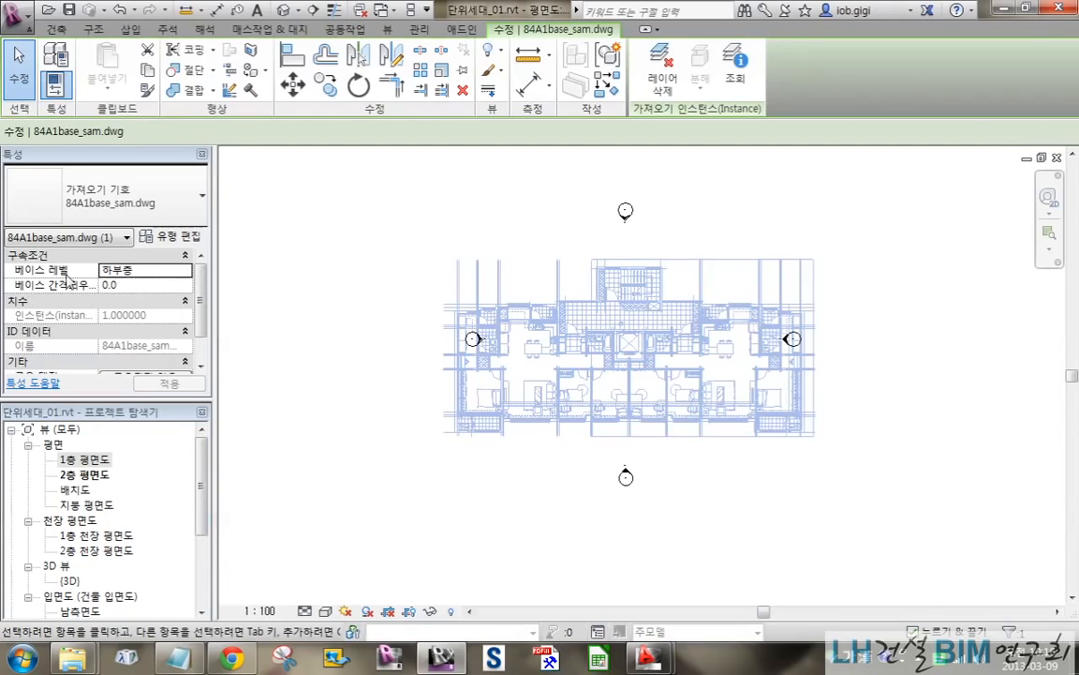
pyautogui.click(188, 272)
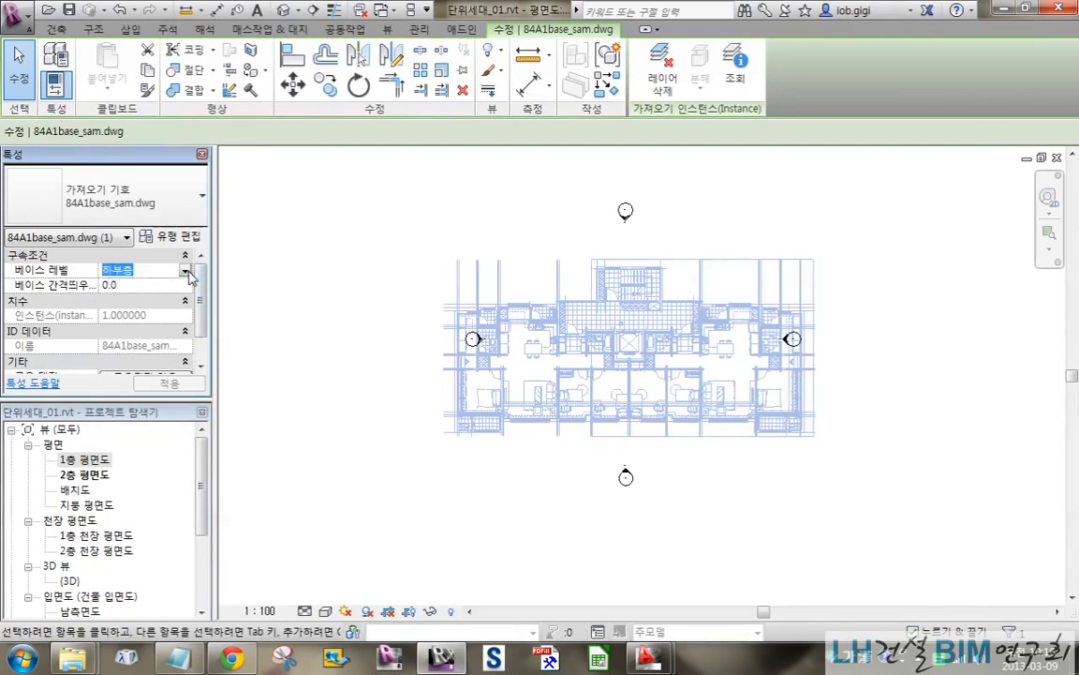
pyautogui.click(186, 271)
pyautogui.click(121, 298)
pyautogui.click(463, 551)
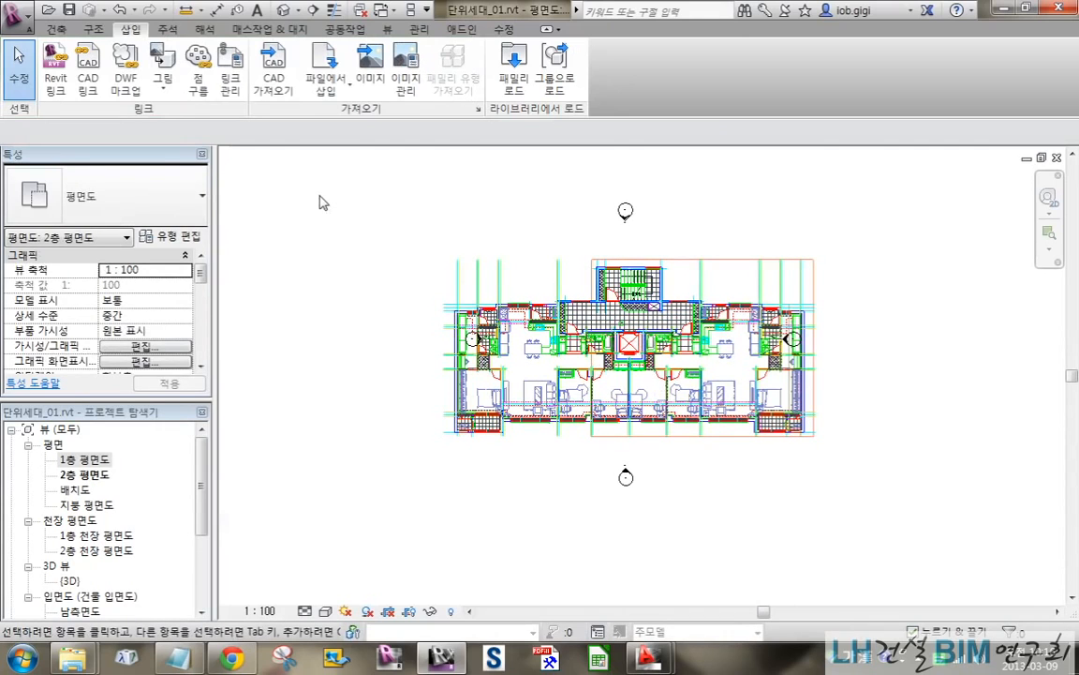
# Open the default 3D view and set the base level of the linked 84A1base_sam.dwg to 하부층.
pyautogui.click(282, 10)
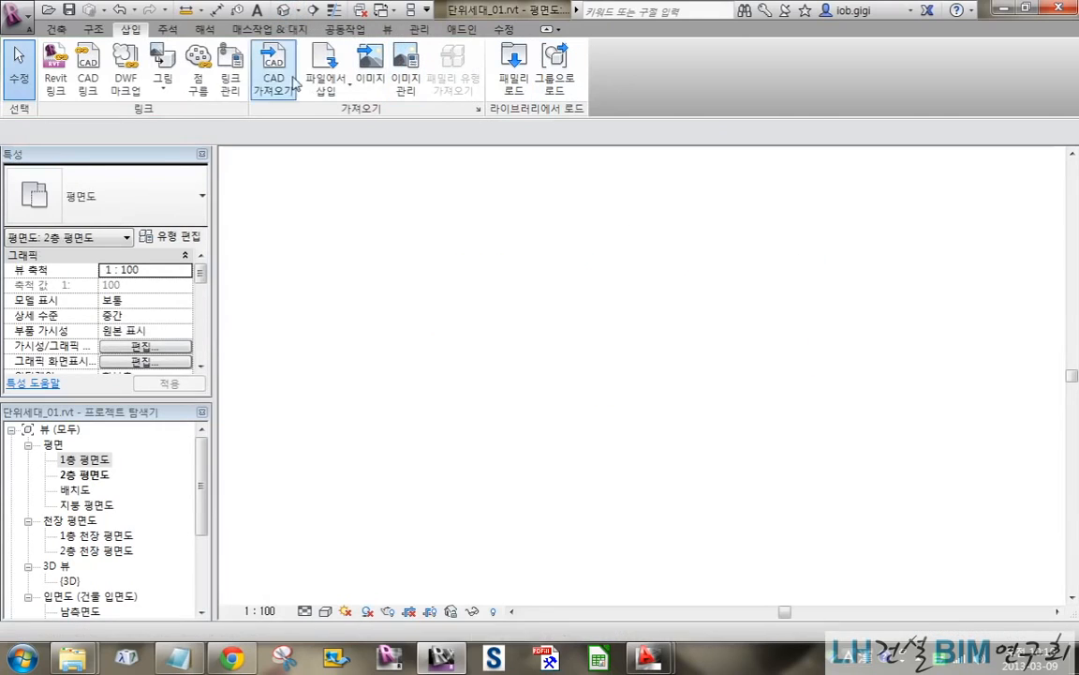
pyautogui.moveTo(407, 461); pyautogui.dragTo(416, 445, button='middle')
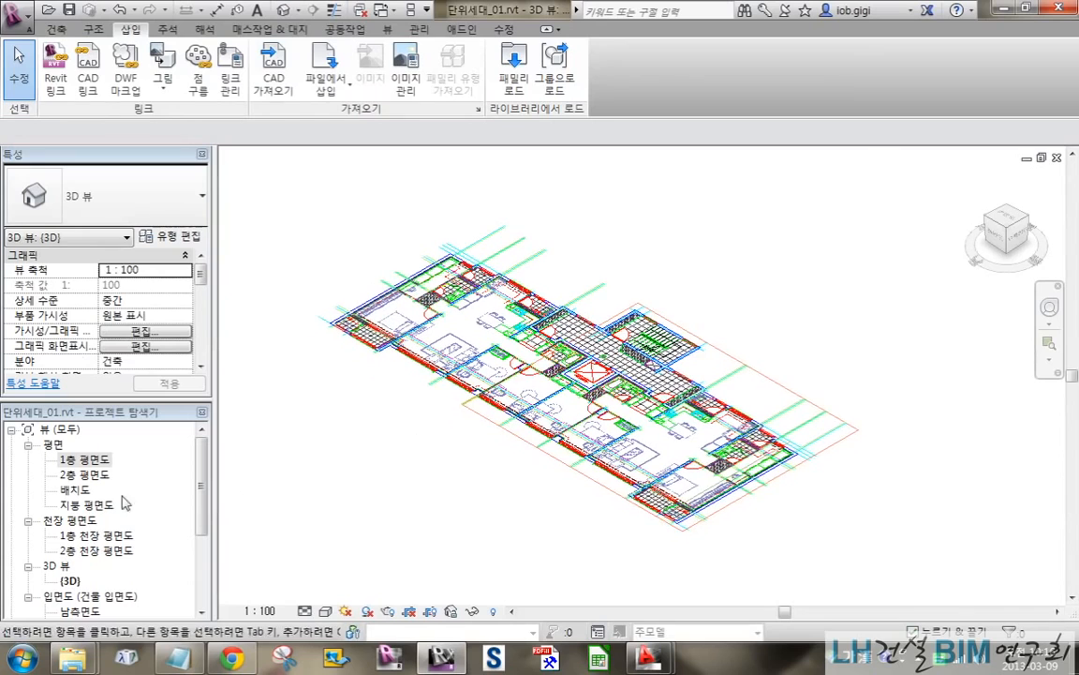
pyautogui.click(475, 339)
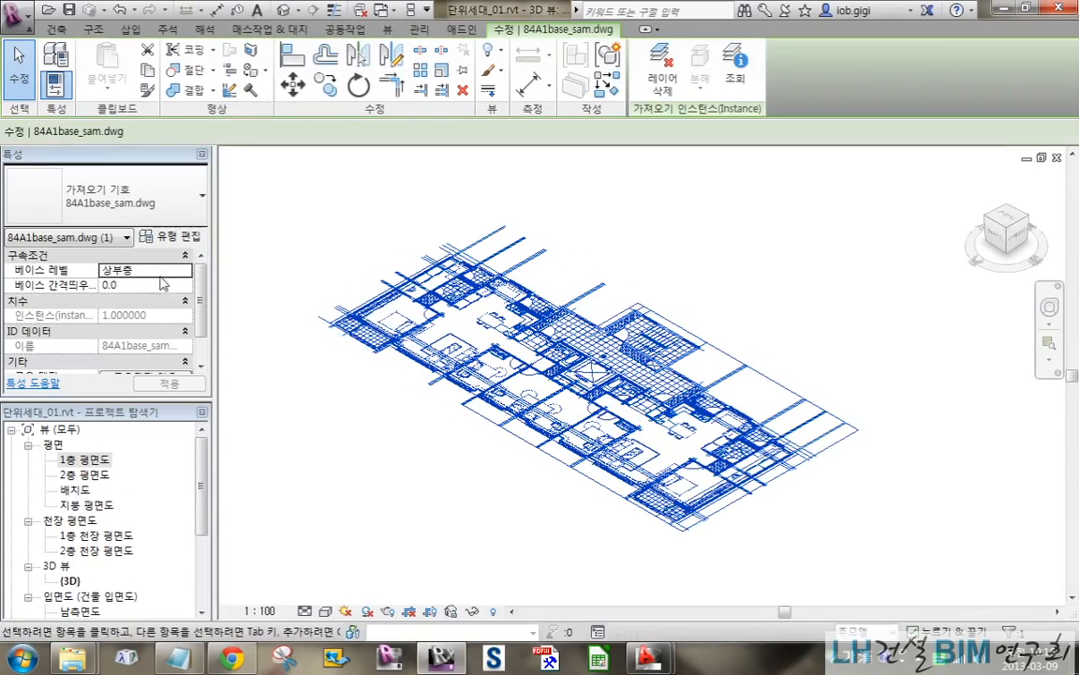
pyautogui.click(187, 271)
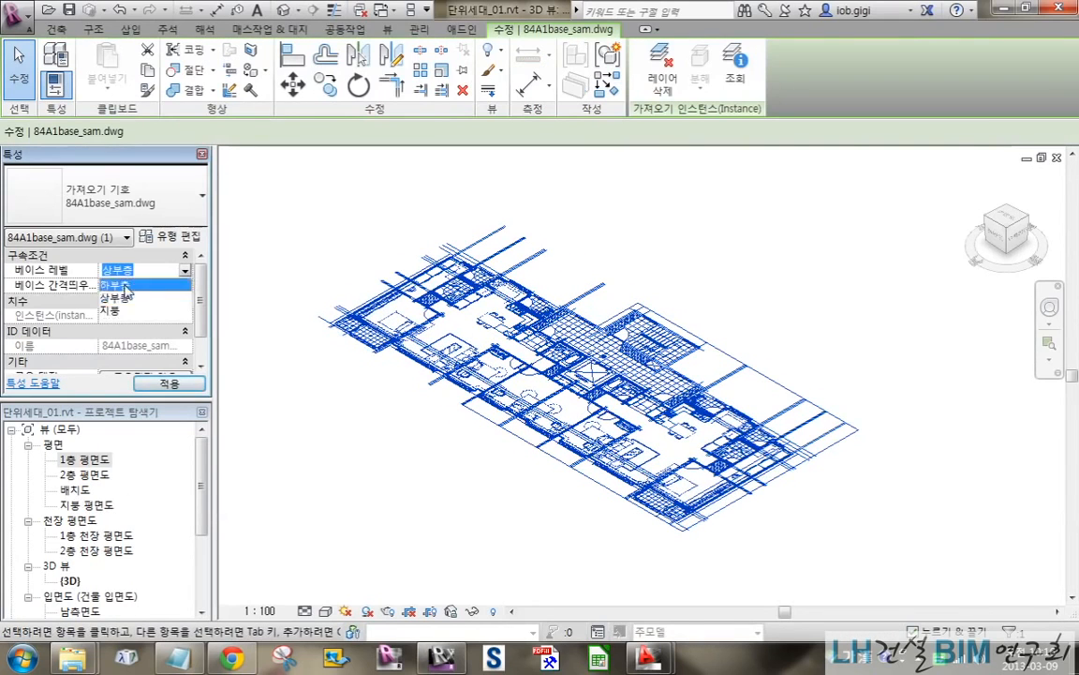
pyautogui.click(125, 286)
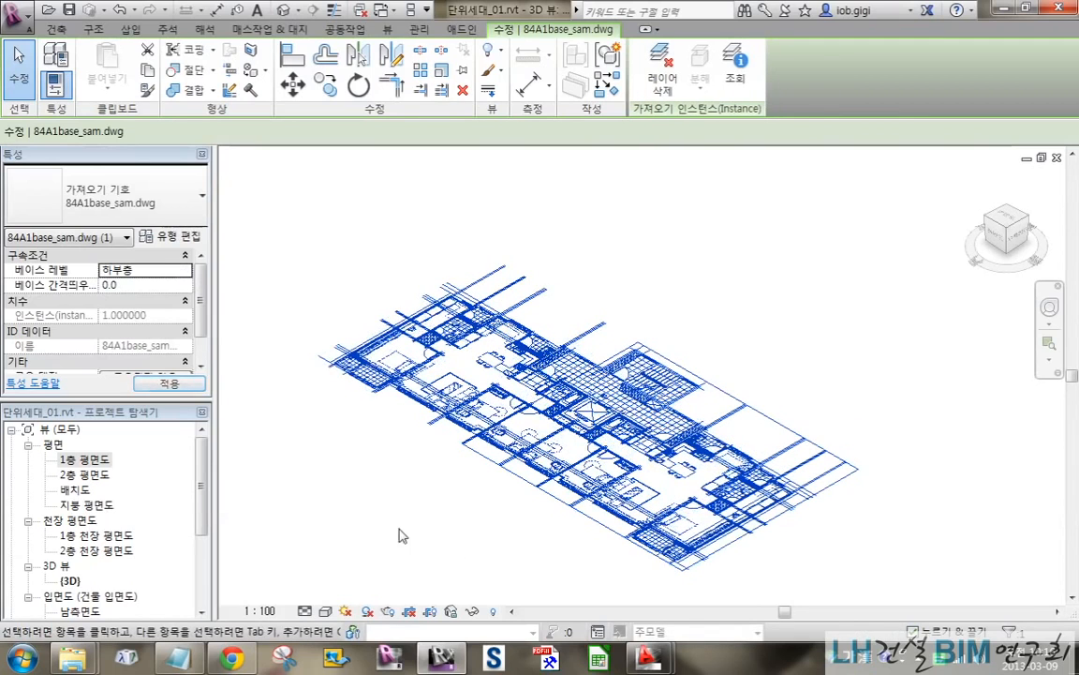
pyautogui.click(367, 525)
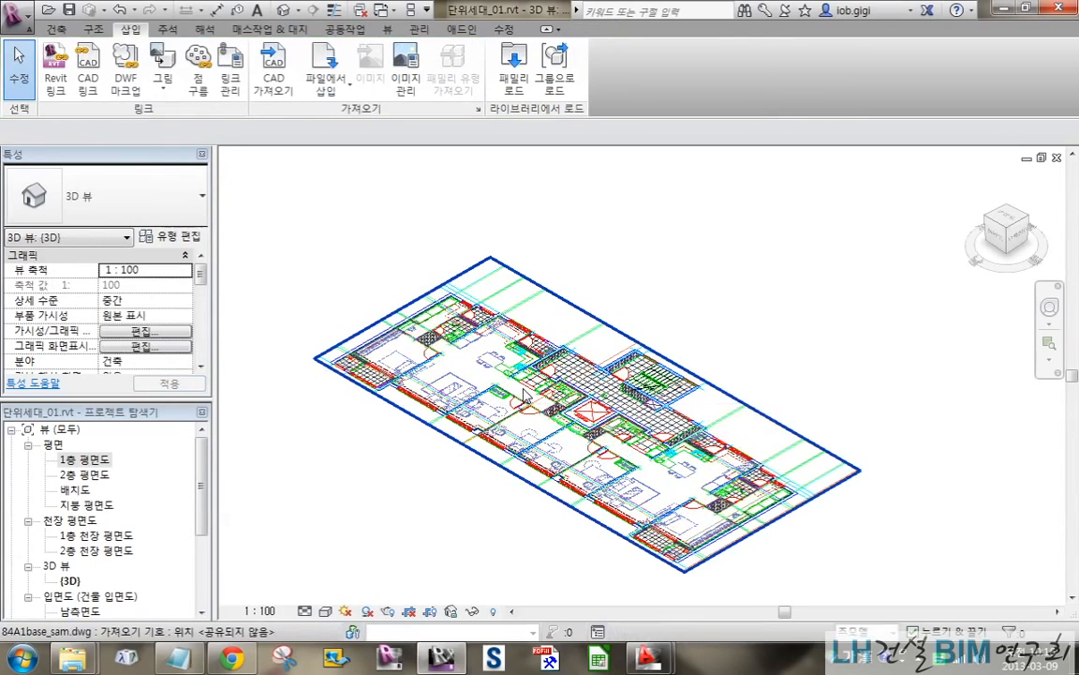